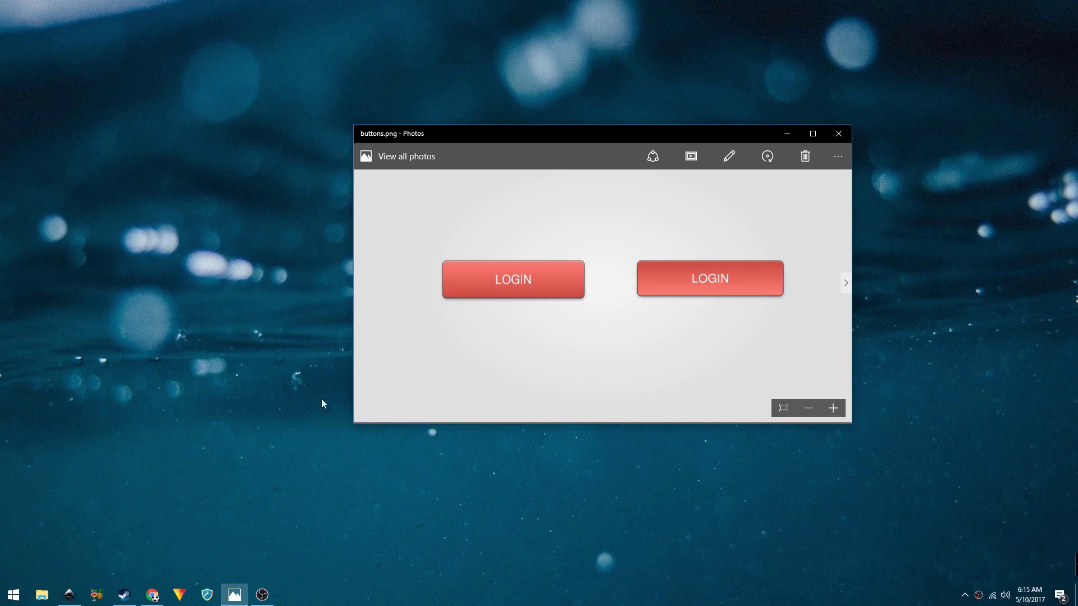
- Switch to Inkscape and enable snapping to bounding boxes, including their edges, corners, edge midpoints and centers
{"action": "left_click", "coordinate": [69, 595]}
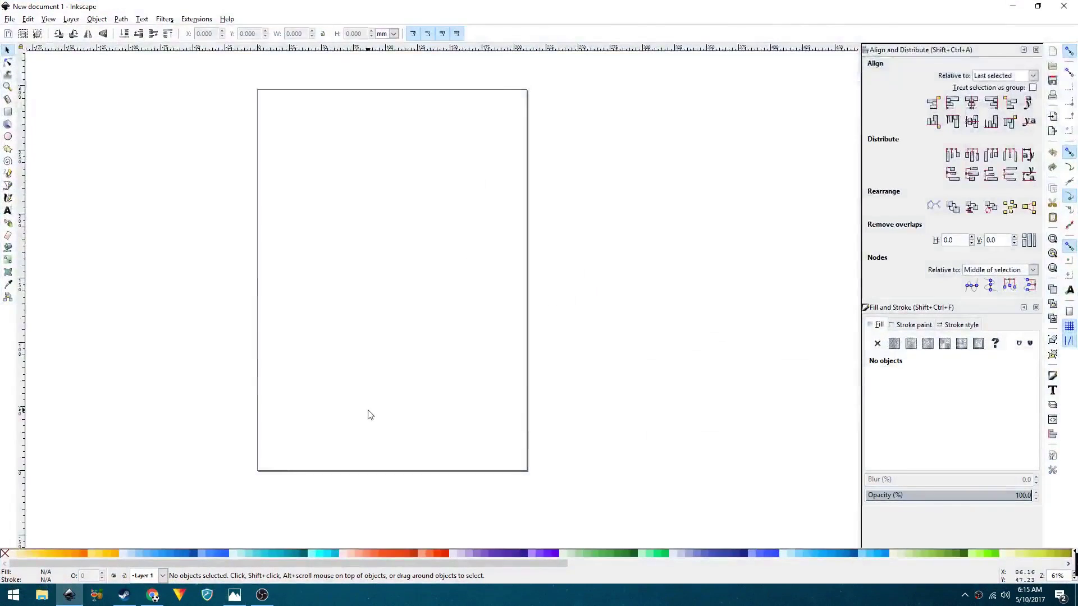
{"action": "scroll", "coordinate": [228, 361], "scroll_direction": "down", "scroll_amount": 2}
{"action": "left_click_drag", "start_coordinate": [174, 331], "coordinate": [412, 334]}
{"action": "left_click_drag", "start_coordinate": [238, 277], "coordinate": [620, 440]}
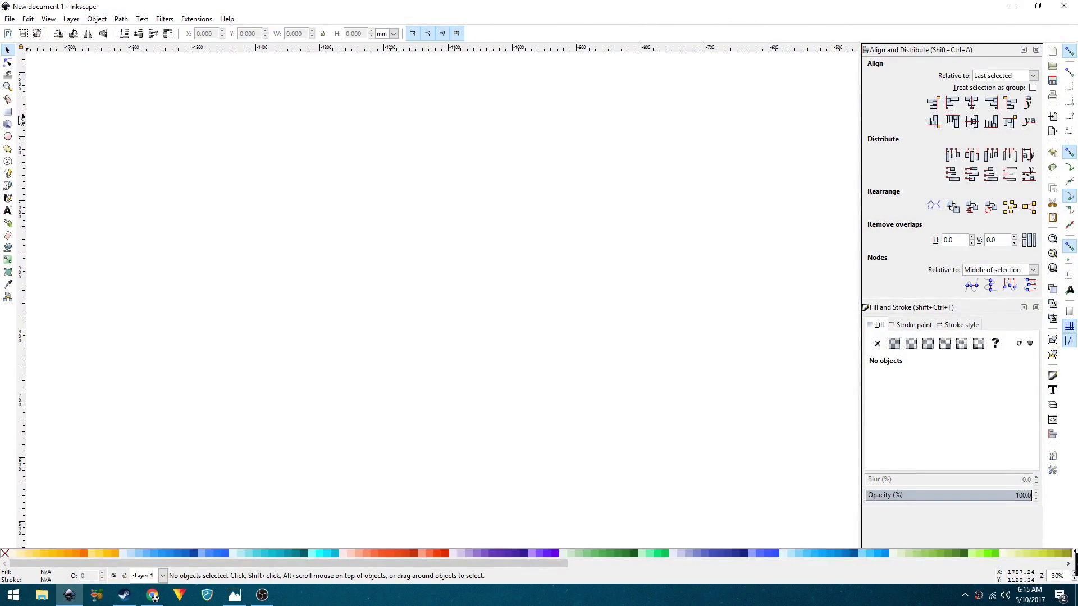
{"action": "left_click", "coordinate": [1069, 73]}
{"action": "left_click", "coordinate": [1069, 87]}
{"action": "left_click", "coordinate": [1069, 102]}
{"action": "left_click", "coordinate": [1069, 116]}
{"action": "left_click", "coordinate": [1069, 131]}
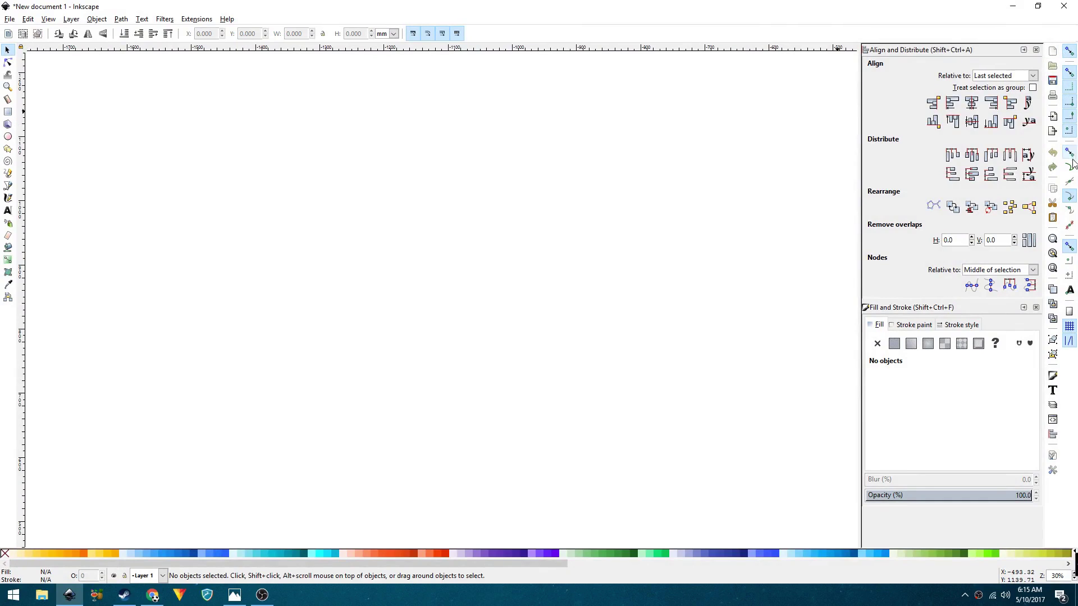
- Enable the remaining node and path snapping options, including path intersections, smooth nodes, line midpoints, object centers and rotation centers
{"action": "left_click", "coordinate": [1069, 181]}
{"action": "left_click", "coordinate": [1069, 211]}
{"action": "left_click", "coordinate": [1069, 225]}
{"action": "left_click", "coordinate": [1069, 275]}
{"action": "left_click", "coordinate": [1069, 260]}
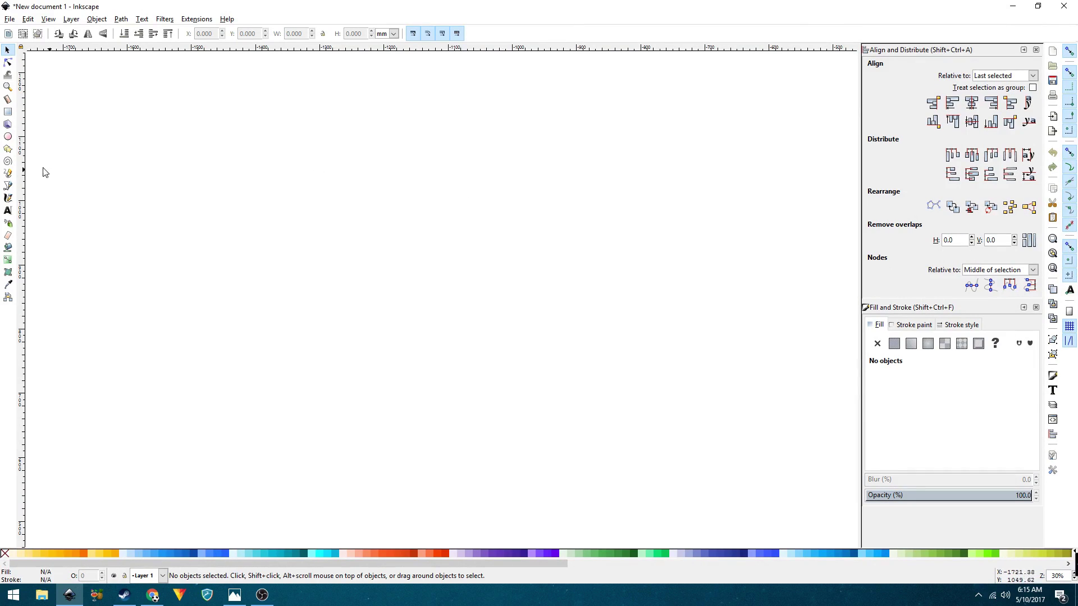
- Draw a wide blue rectangle about 821 by 182 mm on the empty canvas and round its corners to about 14.87 mm
{"action": "left_click", "coordinate": [9, 114]}
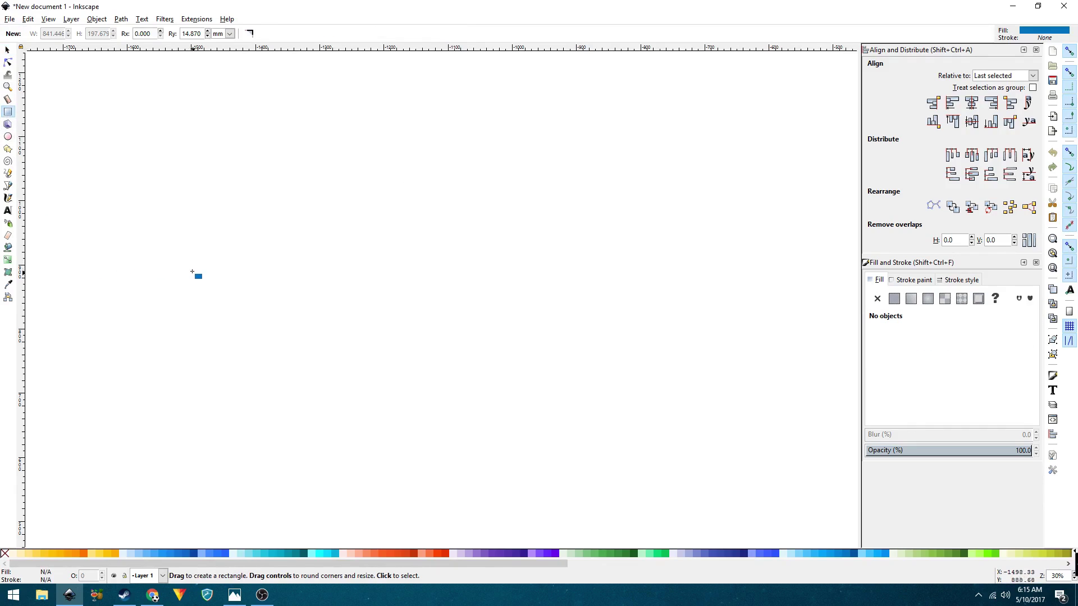
{"action": "left_click_drag", "start_coordinate": [231, 233], "coordinate": [758, 349]}
{"action": "left_click", "coordinate": [258, 33]}
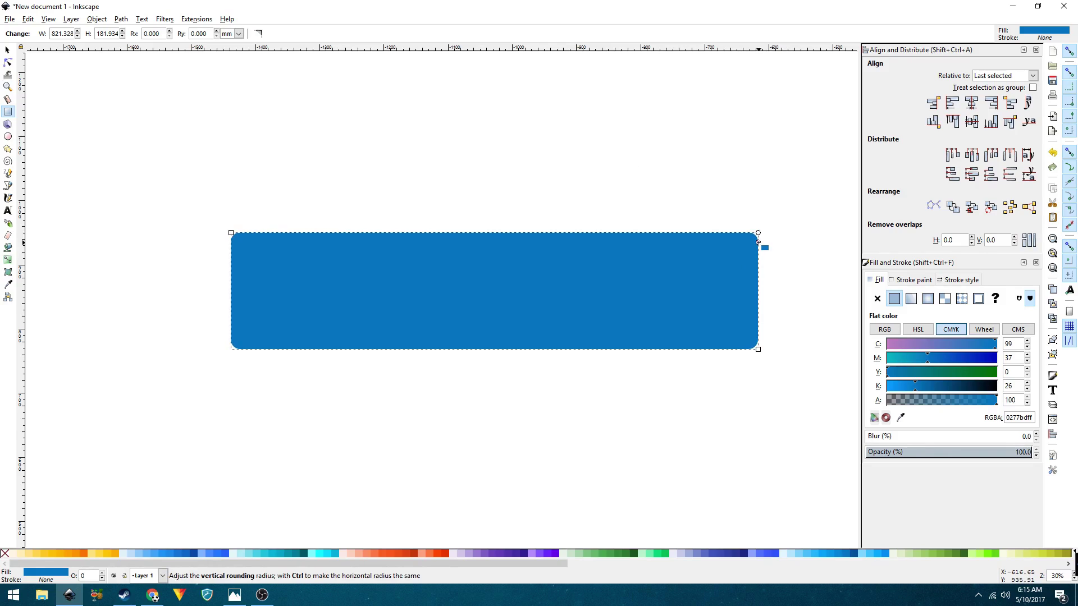
{"action": "left_click_drag", "start_coordinate": [758, 242], "coordinate": [758, 243]}
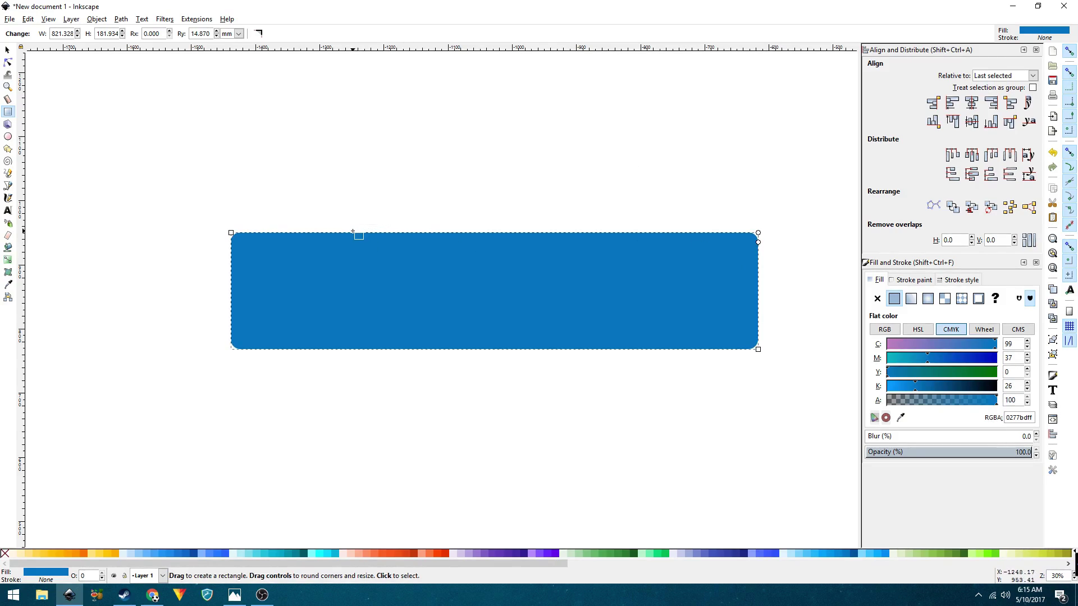
- Move the rounded rectangle slightly left and down on the canvas
{"action": "key", "text": "s"}
{"action": "left_click", "coordinate": [361, 169]}
{"action": "left_click_drag", "start_coordinate": [379, 267], "coordinate": [359, 289]}
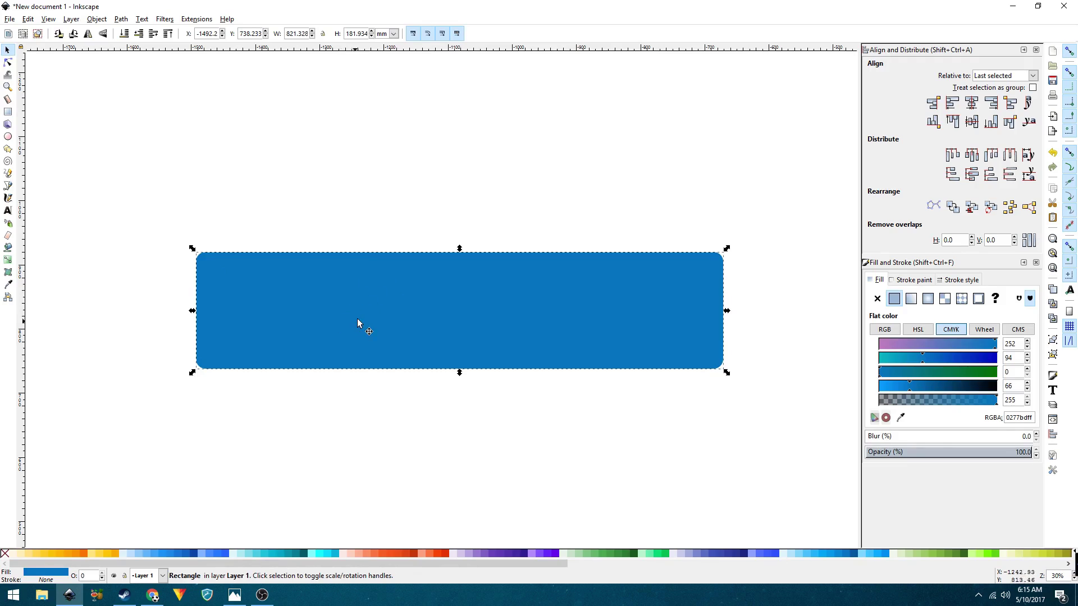
- Give the blue rectangle a flat black stroke with its alpha set to 50
{"action": "left_click", "coordinate": [904, 280]}
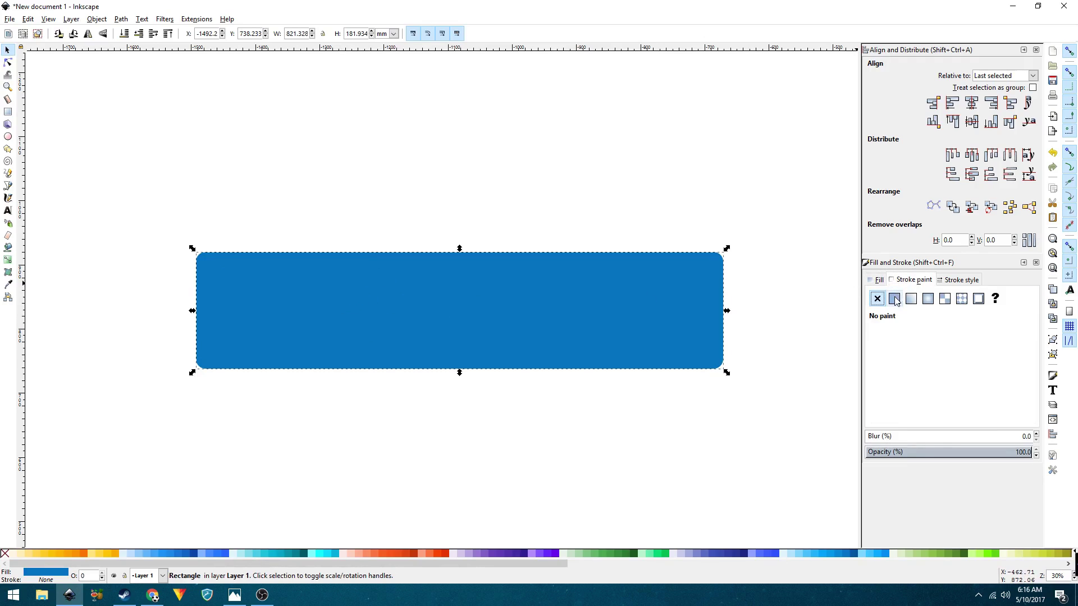
{"action": "left_click", "coordinate": [895, 299]}
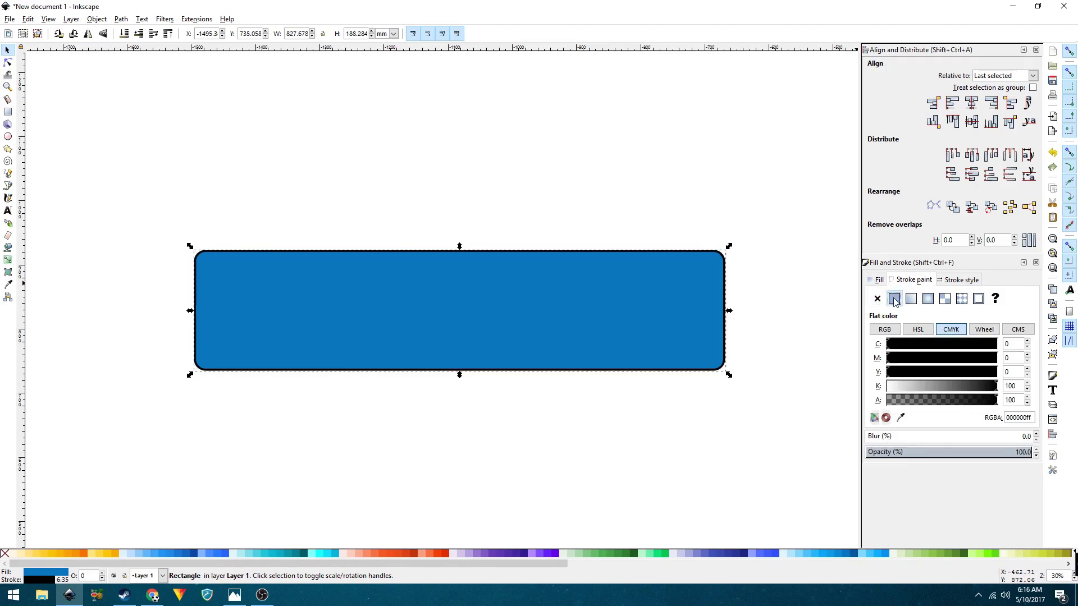
{"action": "double_click", "coordinate": [1010, 400]}
{"action": "type", "text": "5"}
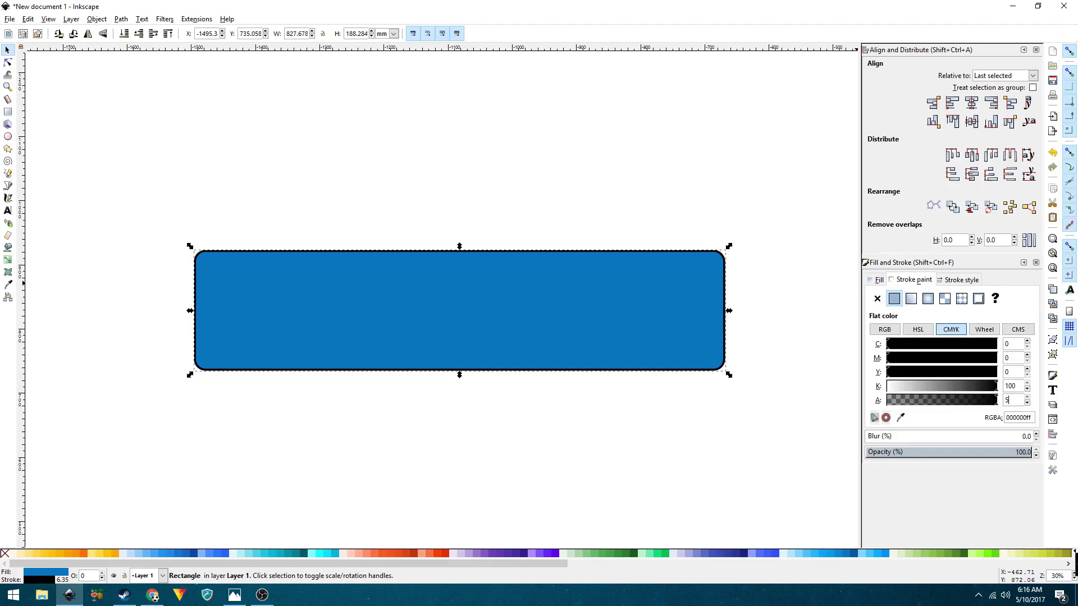
{"action": "type", "text": "0"}
- Increase the rectangle's stroke width to 9.150 mm and change the width unit to px
{"action": "left_click", "coordinate": [965, 280]}
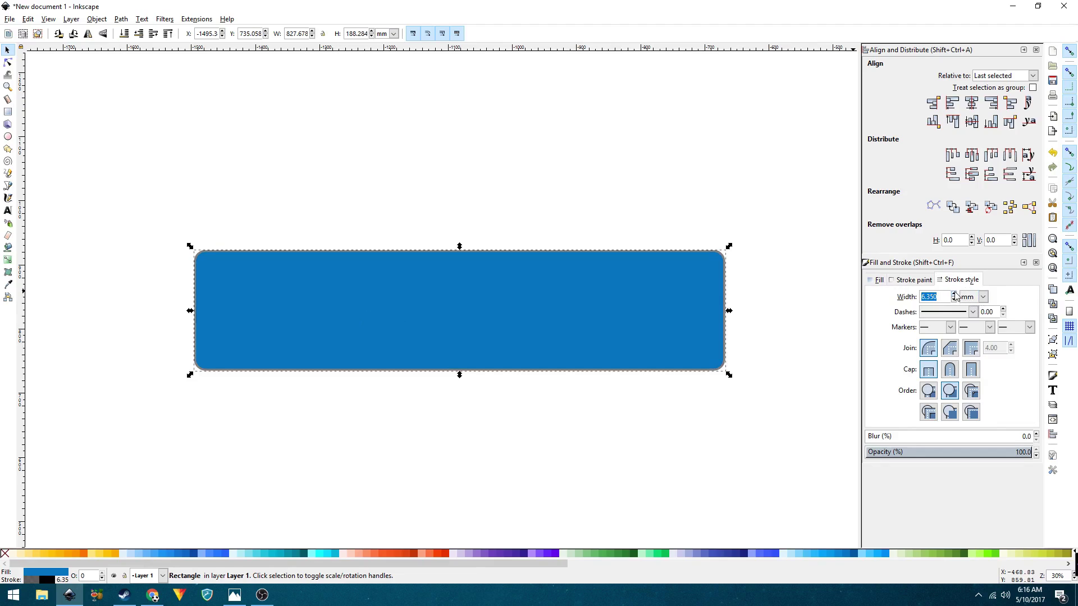
{"action": "left_click", "coordinate": [954, 294]}
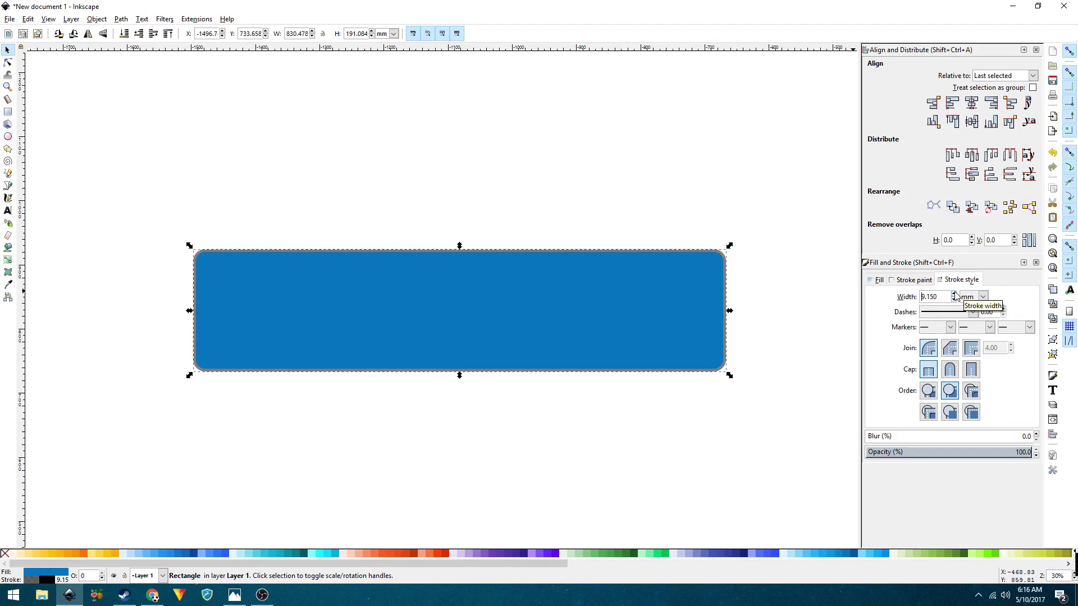
{"action": "left_click", "coordinate": [982, 296]}
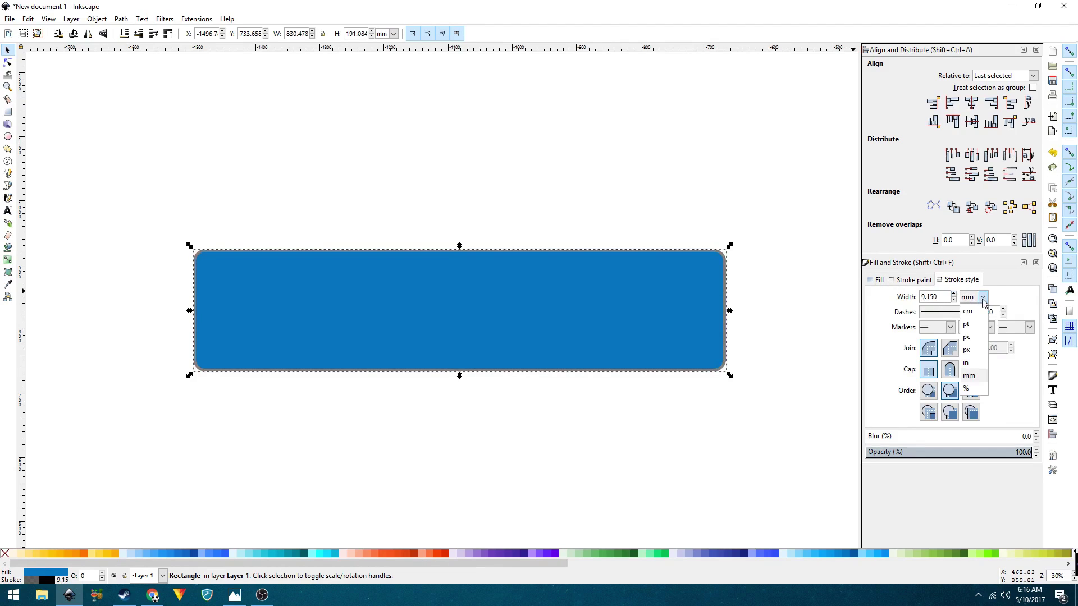
{"action": "left_click", "coordinate": [968, 349]}
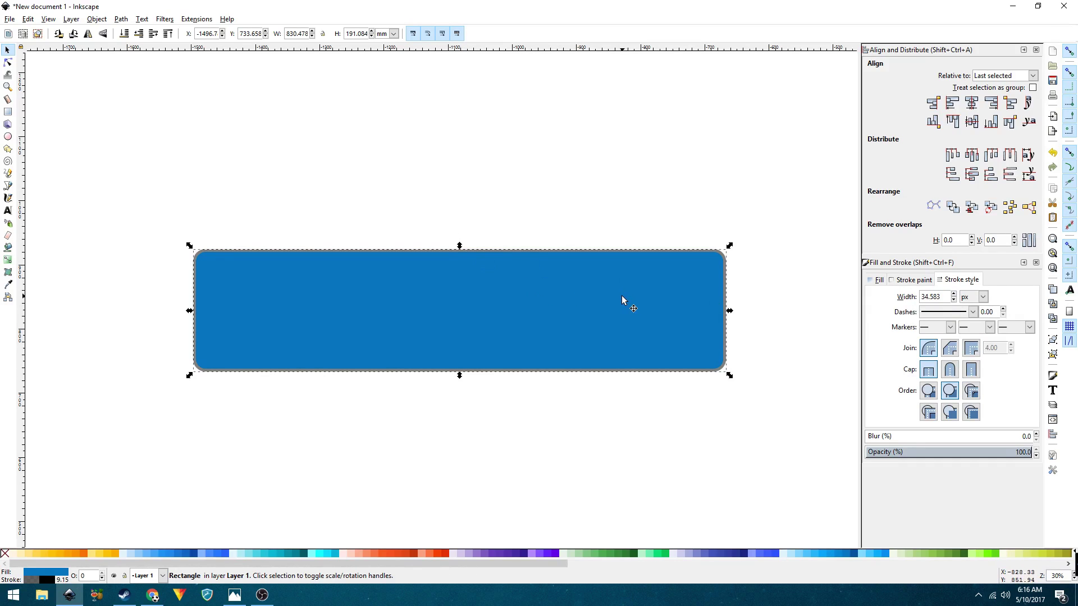
- Try drawing the rectangle's stroke above its fill, check the rounded corner, and put the stroke back behind the fill
{"action": "scroll", "coordinate": [621, 295], "scroll_direction": "up", "scroll_amount": 1, "text": "ctrl"}
{"action": "left_click", "coordinate": [798, 249]}
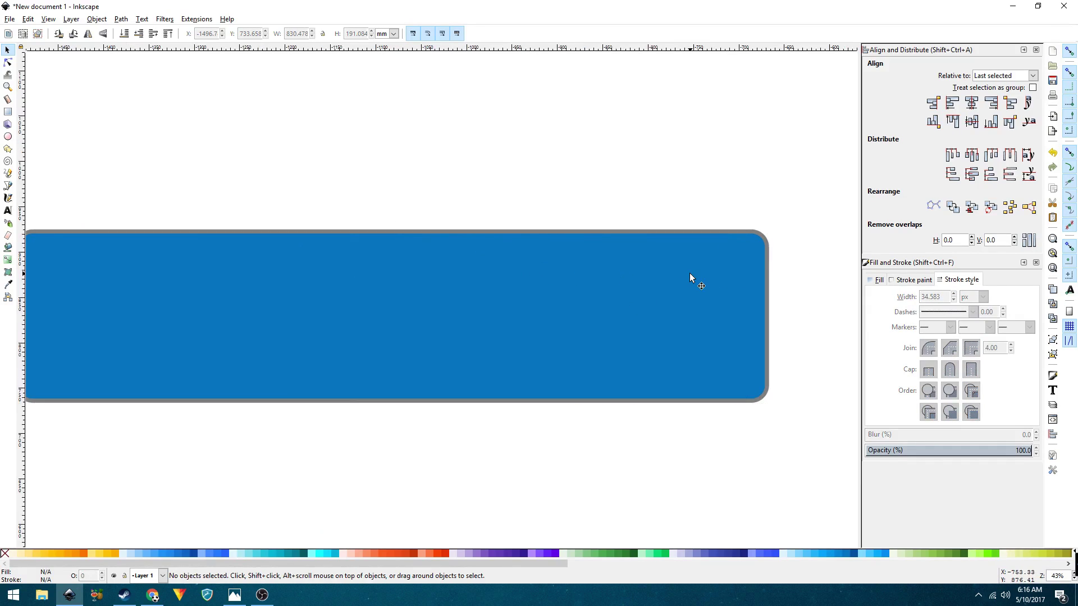
{"action": "scroll", "coordinate": [683, 280], "scroll_direction": "down", "scroll_amount": 1, "text": "ctrl"}
{"action": "scroll", "coordinate": [622, 287], "scroll_direction": "up", "scroll_amount": 2, "text": "ctrl"}
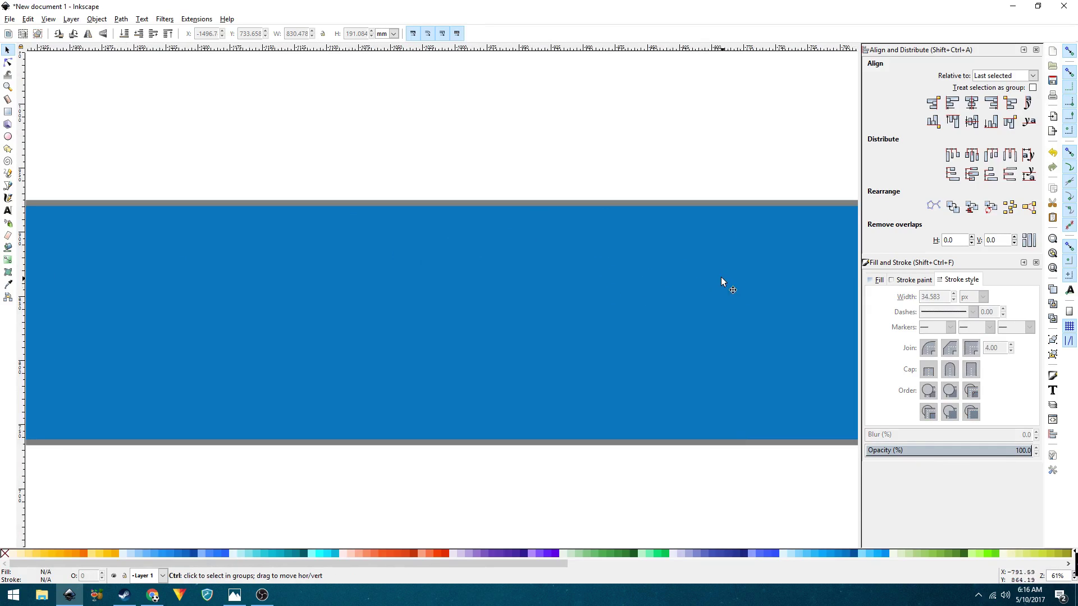
{"action": "scroll", "coordinate": [717, 279], "scroll_direction": "up", "scroll_amount": 1, "text": "ctrl"}
{"action": "scroll", "coordinate": [745, 288], "scroll_direction": "up", "scroll_amount": 3}
{"action": "scroll", "coordinate": [384, 359], "scroll_direction": "right", "scroll_amount": 10}
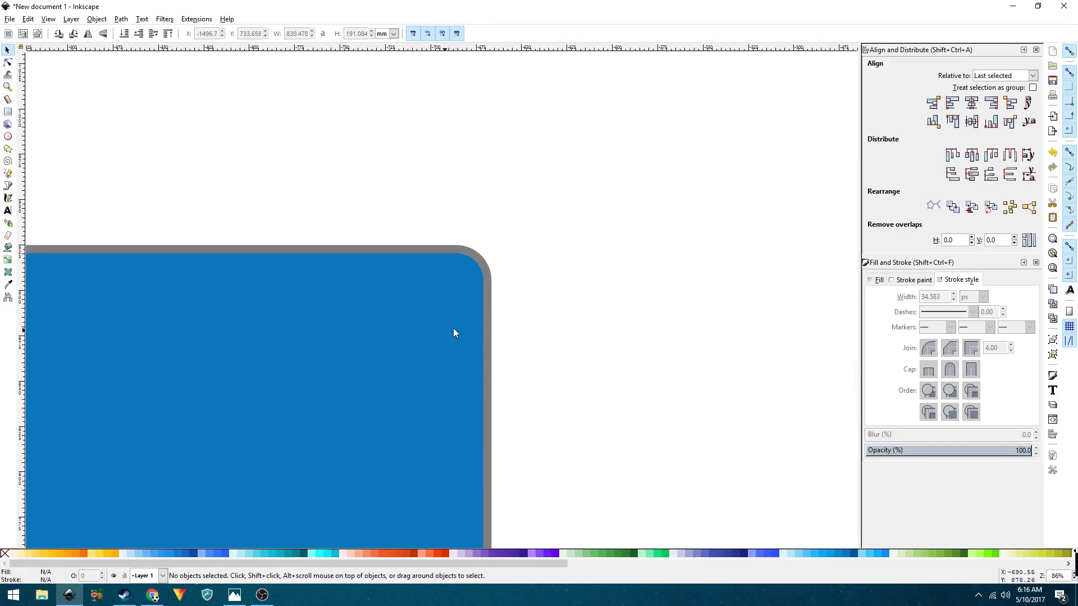
{"action": "scroll", "coordinate": [474, 280], "scroll_direction": "up", "scroll_amount": 1, "text": "ctrl"}
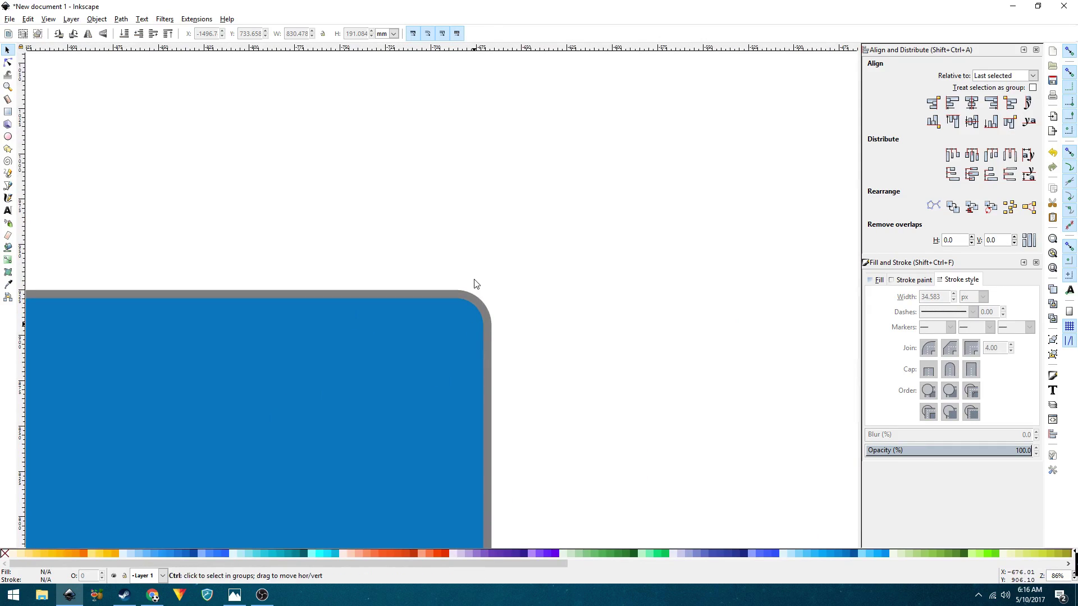
{"action": "left_click", "coordinate": [484, 325]}
{"action": "left_click", "coordinate": [928, 391]}
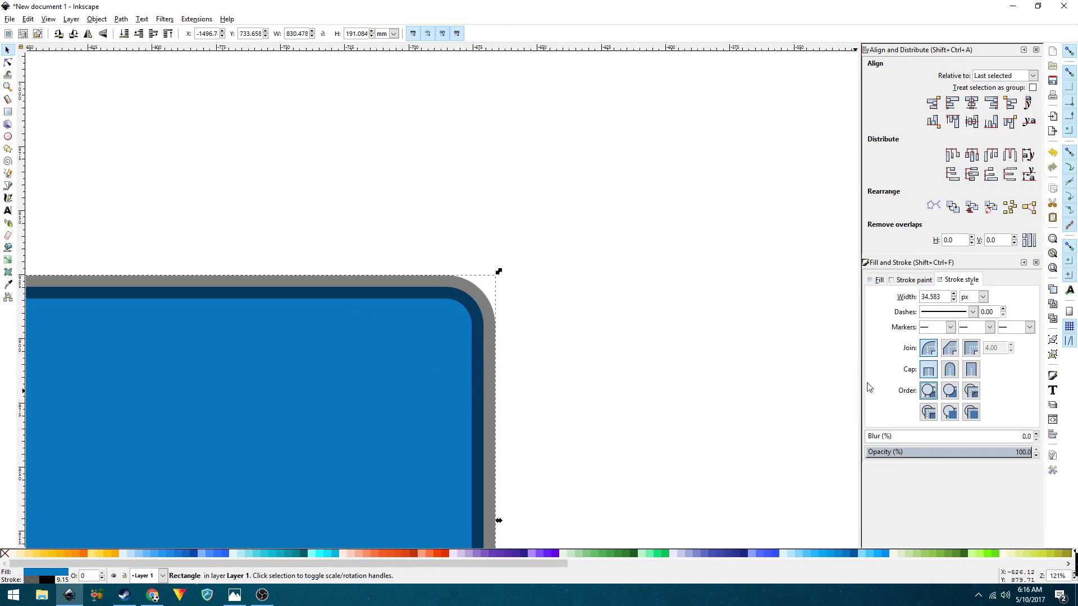
{"action": "scroll", "coordinate": [467, 324], "scroll_direction": "up", "scroll_amount": 2, "text": "ctrl"}
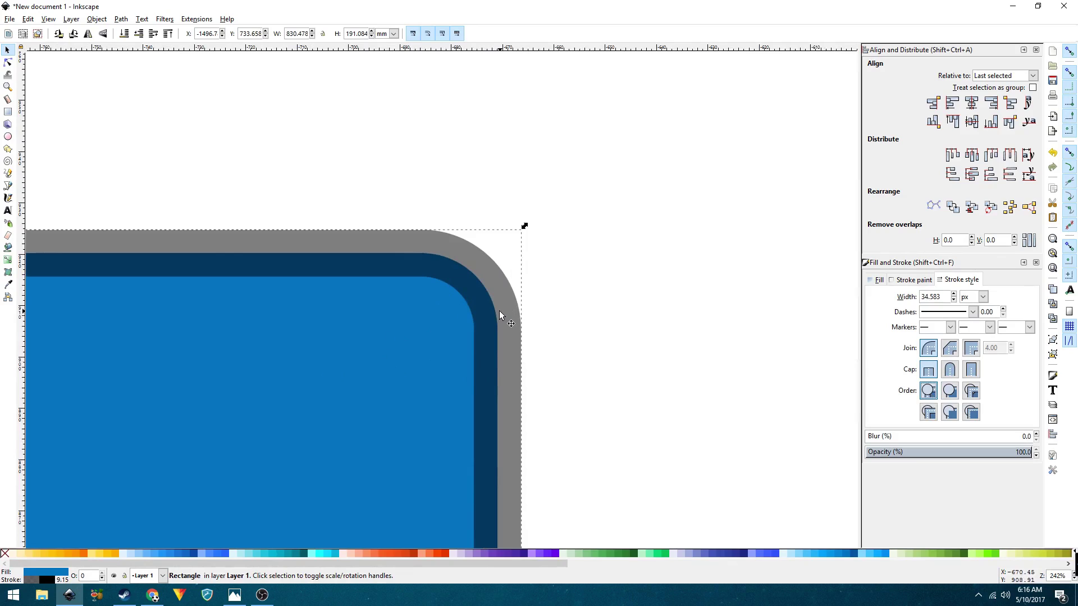
{"action": "left_click", "coordinate": [952, 394]}
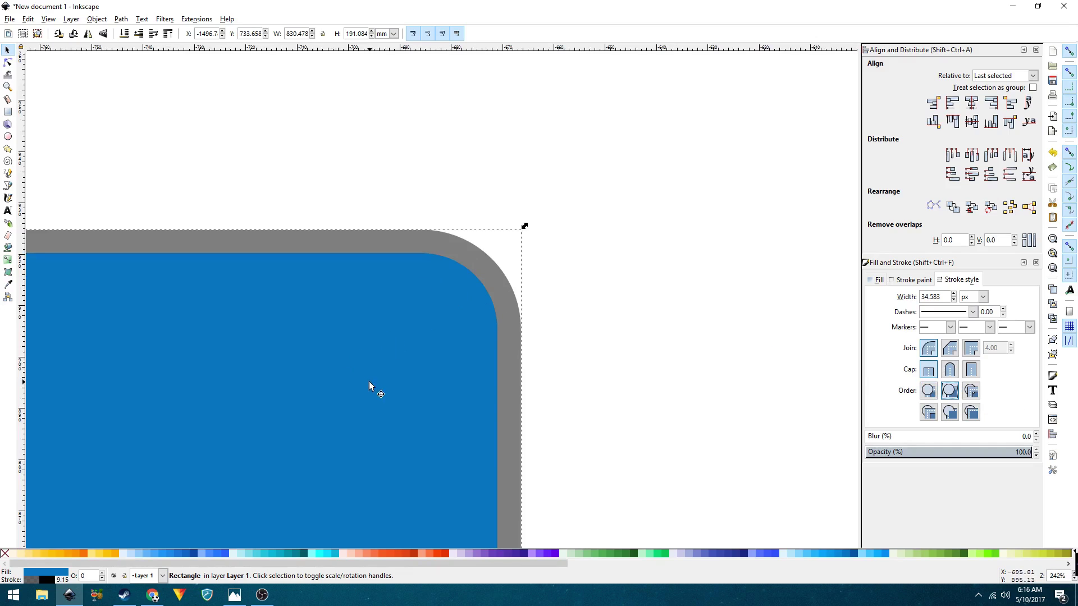
- Create a cyan copy without a stroke directly on top of the bordered blue rectangle
{"action": "scroll", "coordinate": [369, 381], "scroll_direction": "down", "scroll_amount": 3}
{"action": "scroll", "coordinate": [259, 421], "scroll_direction": "down", "scroll_amount": 2}
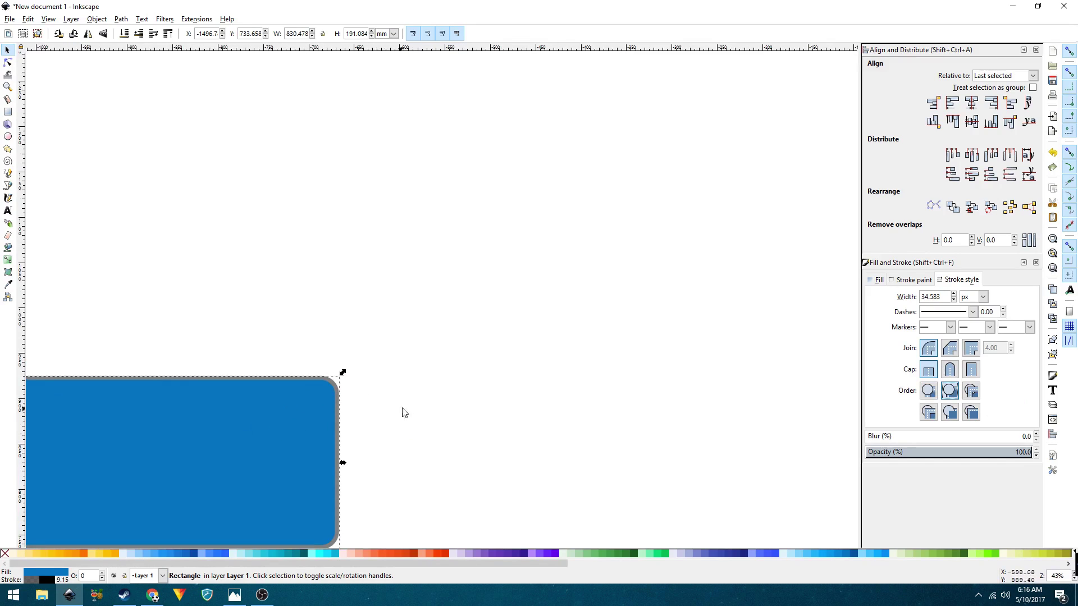
{"action": "left_click", "coordinate": [378, 414]}
{"action": "key", "text": "space"}
{"action": "left_click_drag", "start_coordinate": [433, 412], "coordinate": [671, 380]}
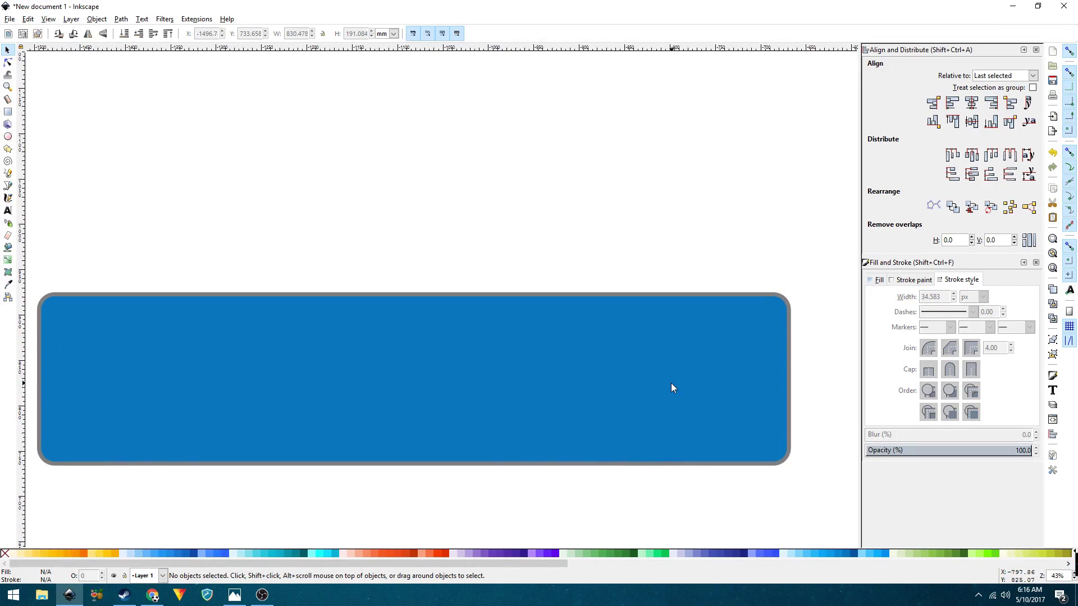
{"action": "scroll", "coordinate": [522, 348], "scroll_direction": "down", "scroll_amount": 1, "text": "ctrl"}
{"action": "scroll", "coordinate": [437, 351], "scroll_direction": "up", "scroll_amount": 1, "text": "ctrl"}
{"action": "scroll", "coordinate": [436, 352], "scroll_direction": "down", "scroll_amount": 1, "text": "ctrl"}
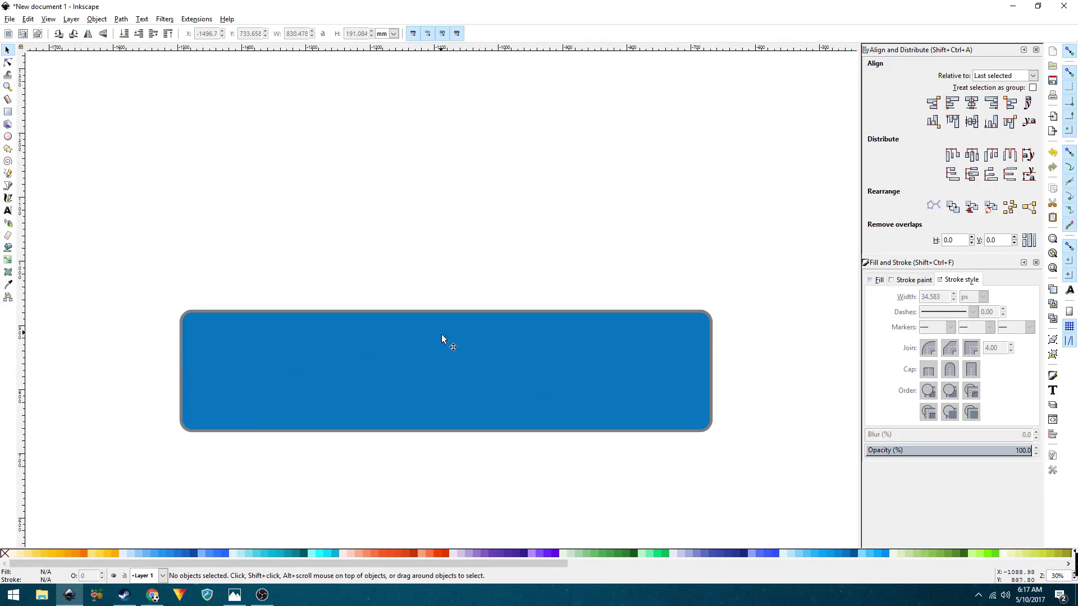
{"action": "left_click_drag", "start_coordinate": [489, 449], "coordinate": [488, 386]}
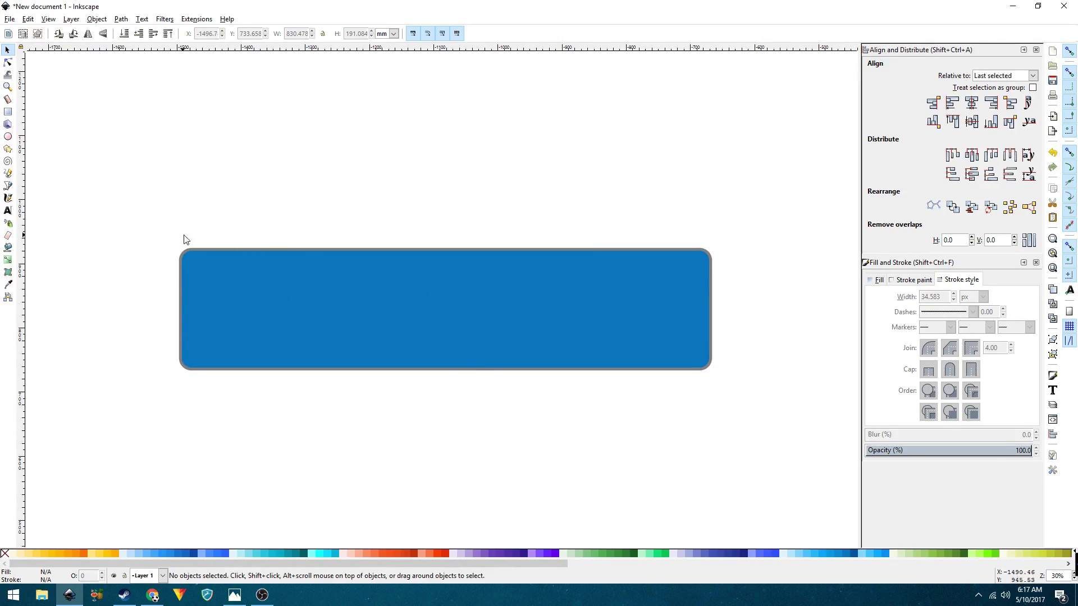
{"action": "left_click", "coordinate": [279, 280]}
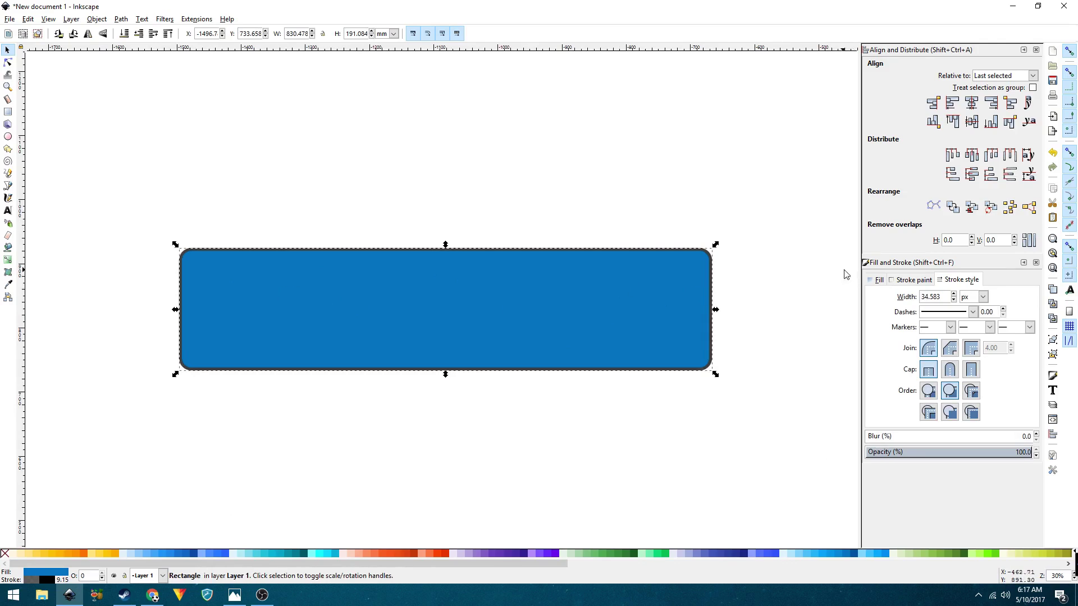
{"action": "left_click", "coordinate": [911, 280]}
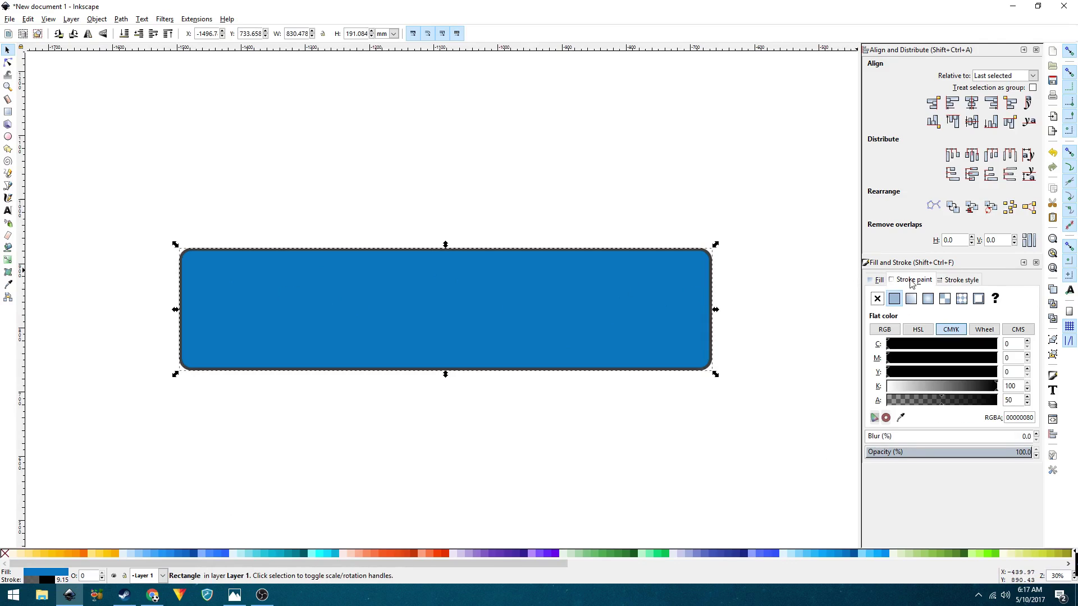
{"action": "left_click", "coordinate": [877, 299]}
{"action": "left_click", "coordinate": [271, 554]}
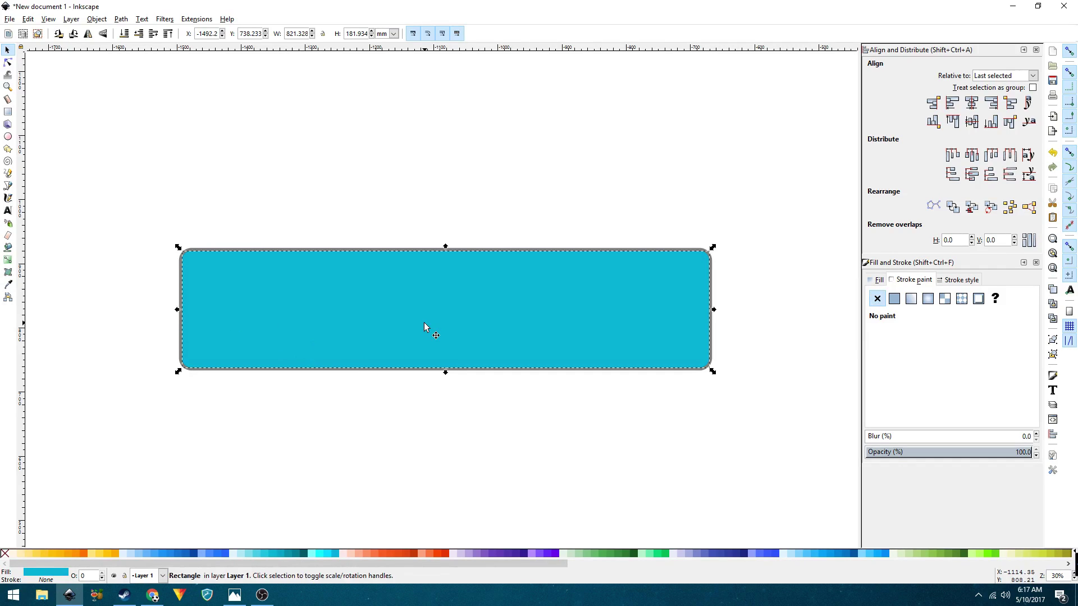
- Duplicate the cyan rectangle in place and fill the copy with orange
{"action": "left_click", "coordinate": [373, 553]}
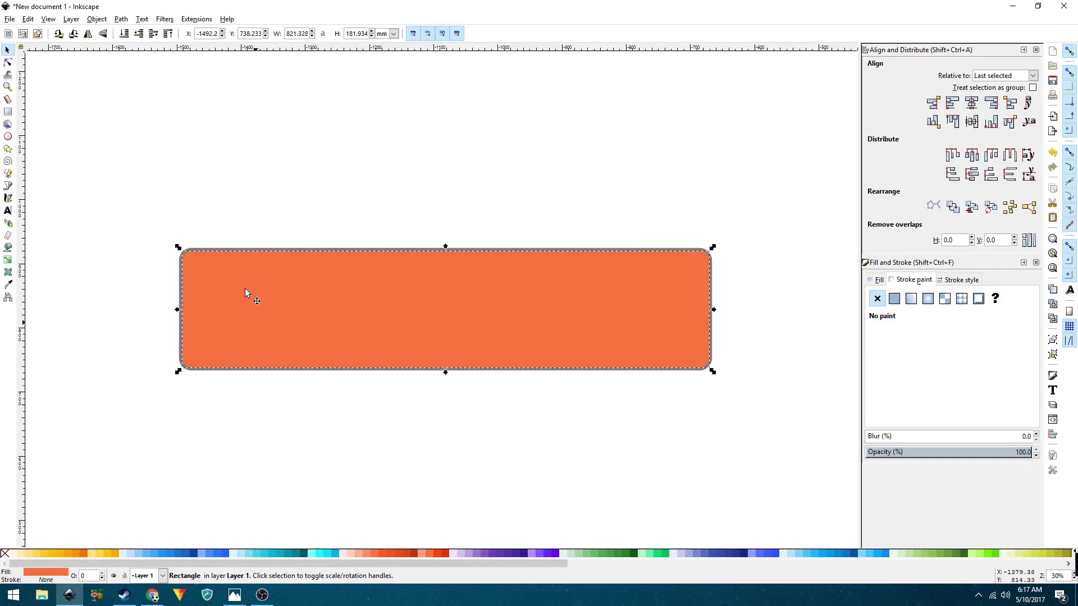
{"action": "scroll", "coordinate": [250, 251], "scroll_direction": "up", "scroll_amount": 4, "text": "ctrl"}
{"action": "scroll", "coordinate": [238, 250], "scroll_direction": "down", "scroll_amount": 1, "text": "ctrl"}
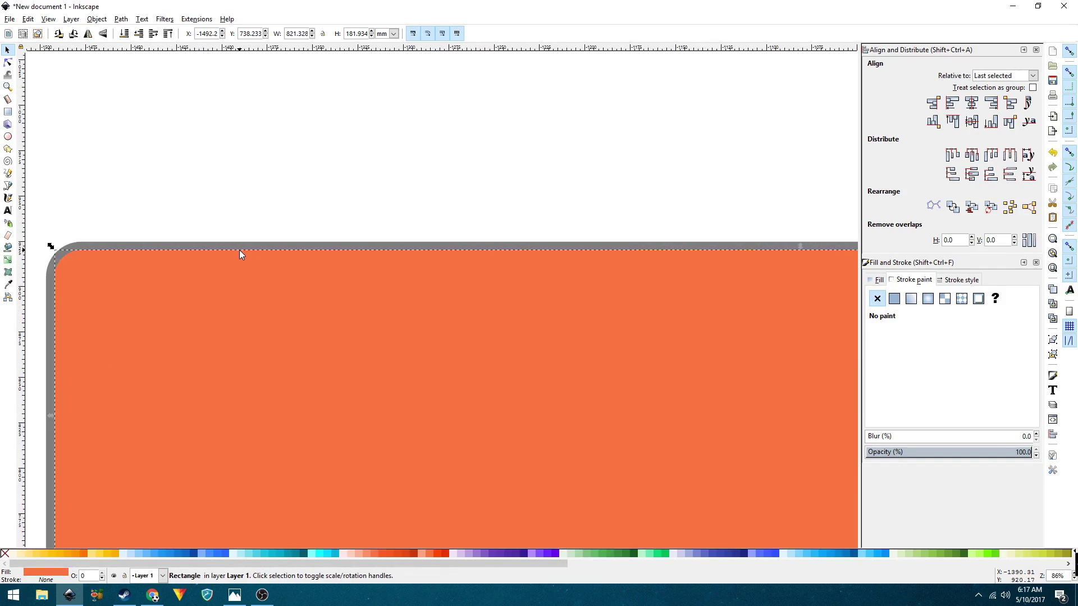
{"action": "key", "text": "Escape"}
{"action": "left_click_drag", "start_coordinate": [126, 250], "coordinate": [258, 284]}
{"action": "scroll", "coordinate": [187, 301], "scroll_direction": "up", "scroll_amount": 2, "text": "ctrl"}
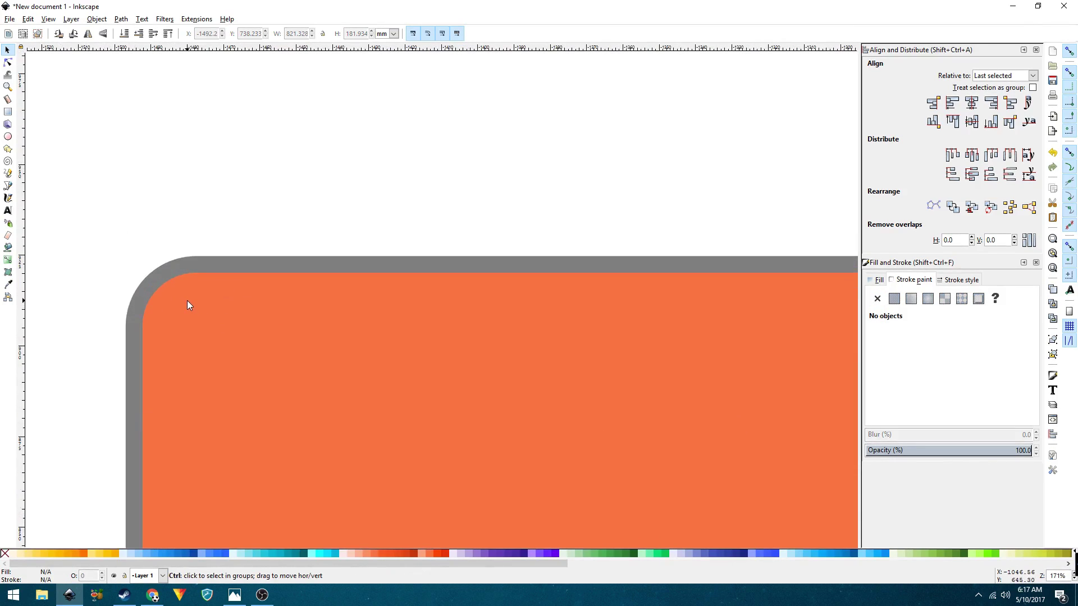
- Nudge the orange rectangle down about 3.2 mm so that a thin cyan strip shows along the upper edge
{"action": "left_click", "coordinate": [183, 303]}
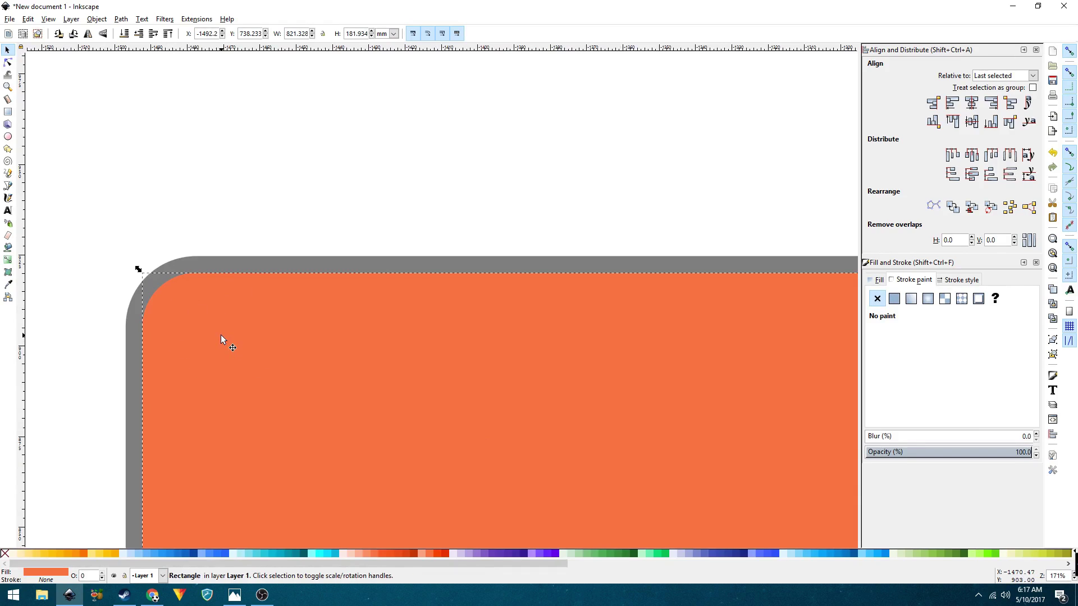
{"action": "key", "text": "alt+Down"}
{"action": "key", "text": "alt+Down"}
{"action": "key", "text": "alt+Down"}
{"action": "key", "text": "alt+Down"}
{"action": "key", "text": "alt+Down"}
{"action": "key", "text": "alt+Down"}
{"action": "key", "text": "alt+Down"}
{"action": "key", "text": "alt+Down"}
{"action": "key", "text": "alt+Down"}
{"action": "key", "text": "alt+Down"}
{"action": "key", "text": "alt+Down"}
{"action": "key", "text": "alt+Down"}
{"action": "key", "text": "alt+Down"}
{"action": "key", "text": "alt+Down"}
{"action": "key", "text": "alt+Down"}
{"action": "key", "text": "alt+Down"}
{"action": "key", "text": "alt+Down"}
{"action": "key", "text": "alt+Down"}
{"action": "key", "text": "alt+Down"}
{"action": "key", "text": "alt+Down"}
{"action": "key", "text": "alt+Down"}
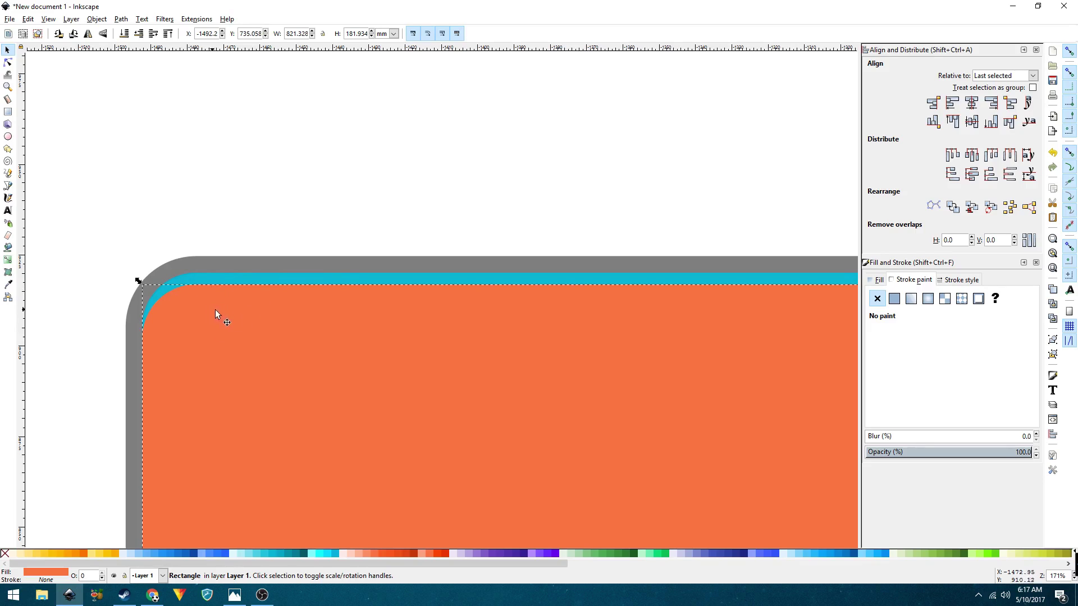
- Subtract the orange rectangle from the cyan one with Difference, leaving only the thin cyan strip along the upper edge
{"action": "left_click", "coordinate": [240, 277], "text": "shift"}
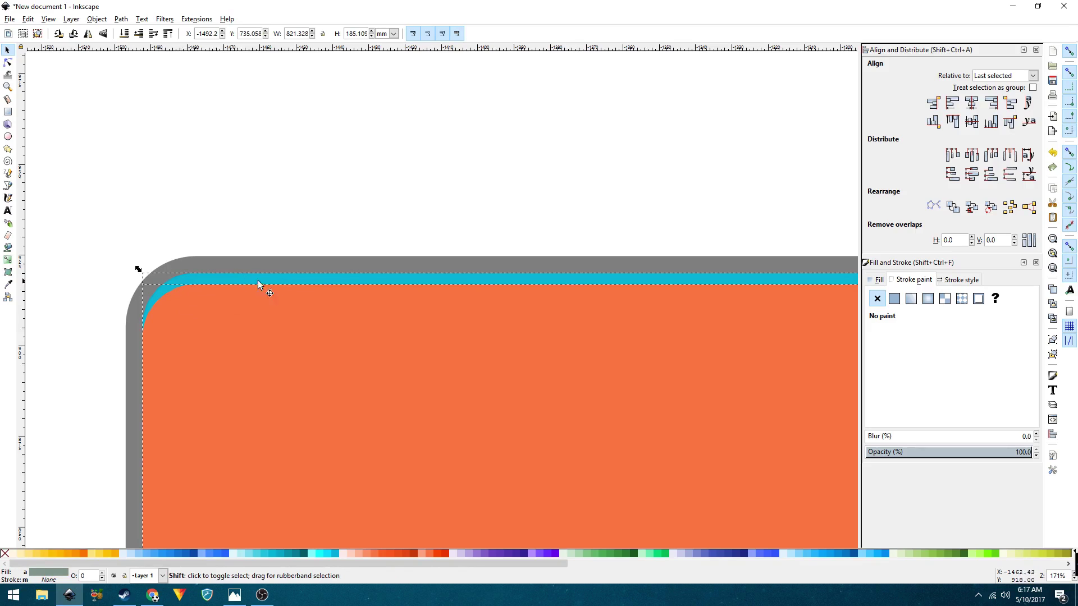
{"action": "left_click", "coordinate": [128, 20]}
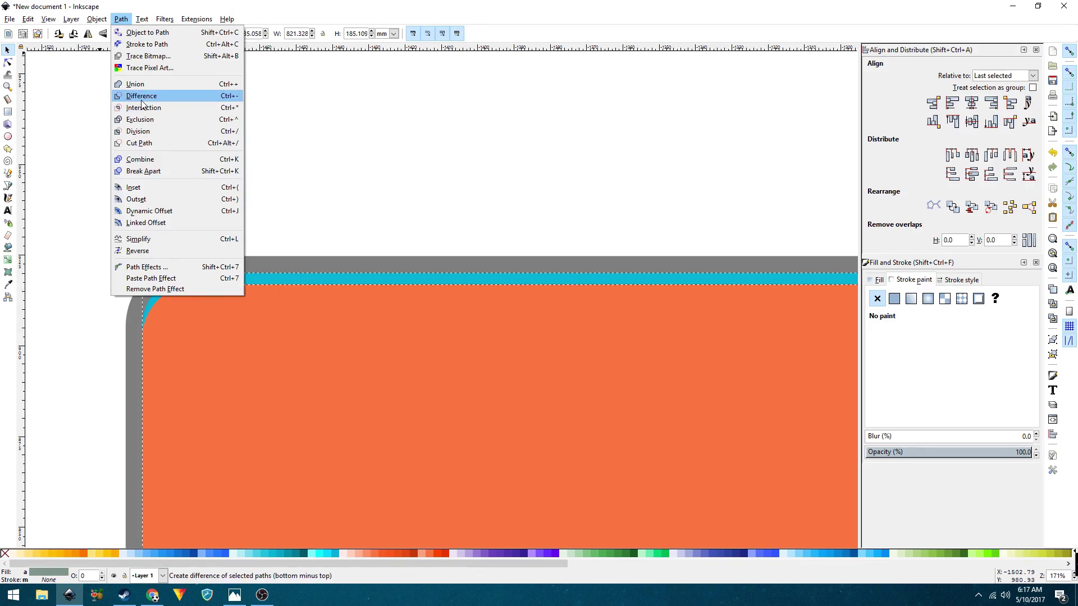
{"action": "left_click", "coordinate": [143, 97]}
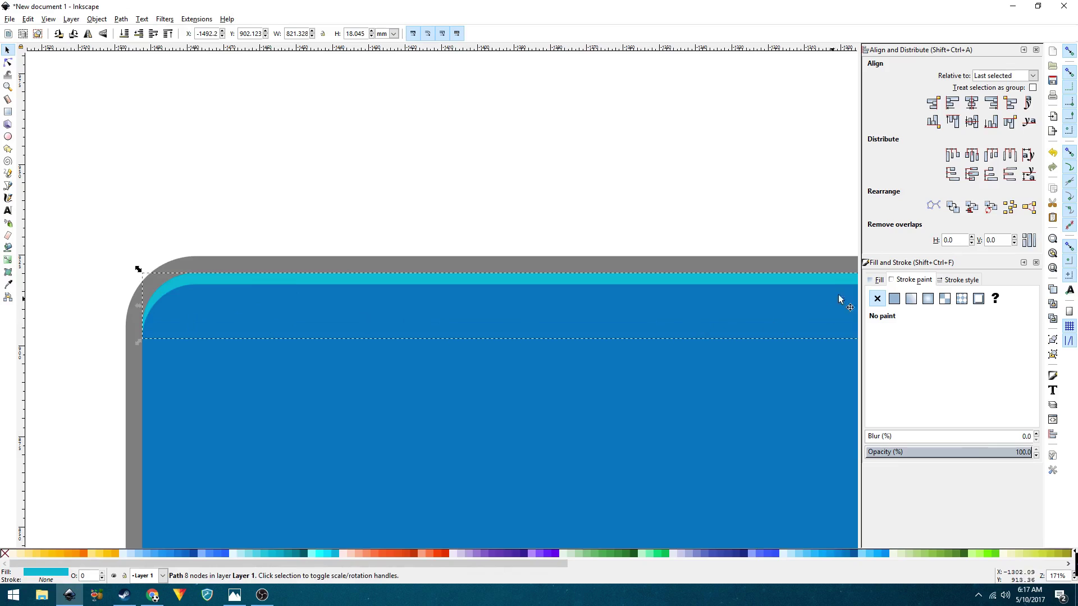
- Recolour the cyan strip to a near-white fill with CMYK black at 2 and alpha at 50
{"action": "left_click", "coordinate": [877, 281]}
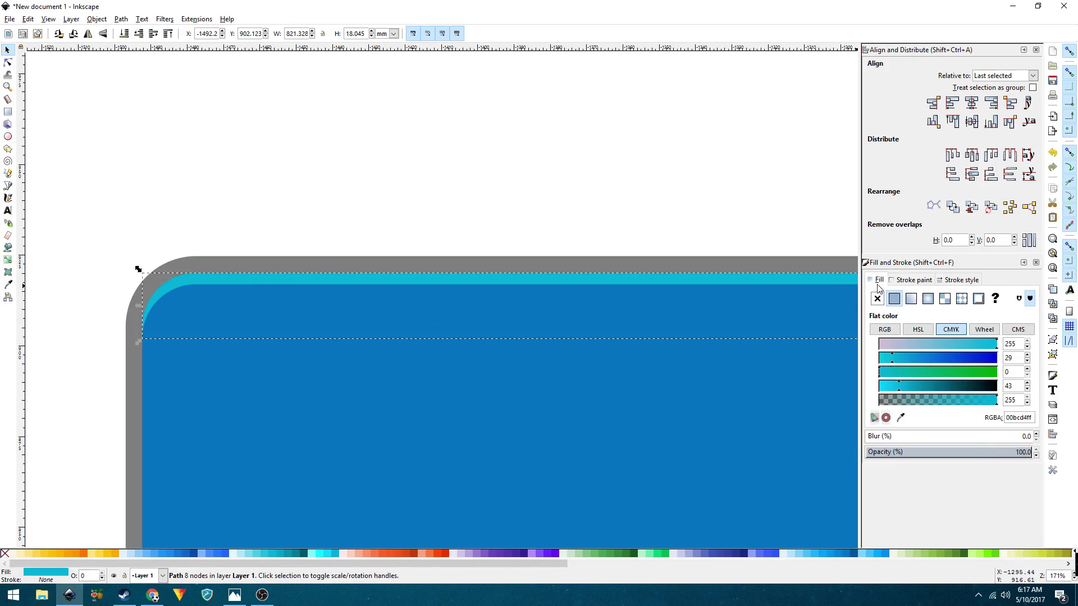
{"action": "left_click_drag", "start_coordinate": [896, 344], "coordinate": [874, 386]}
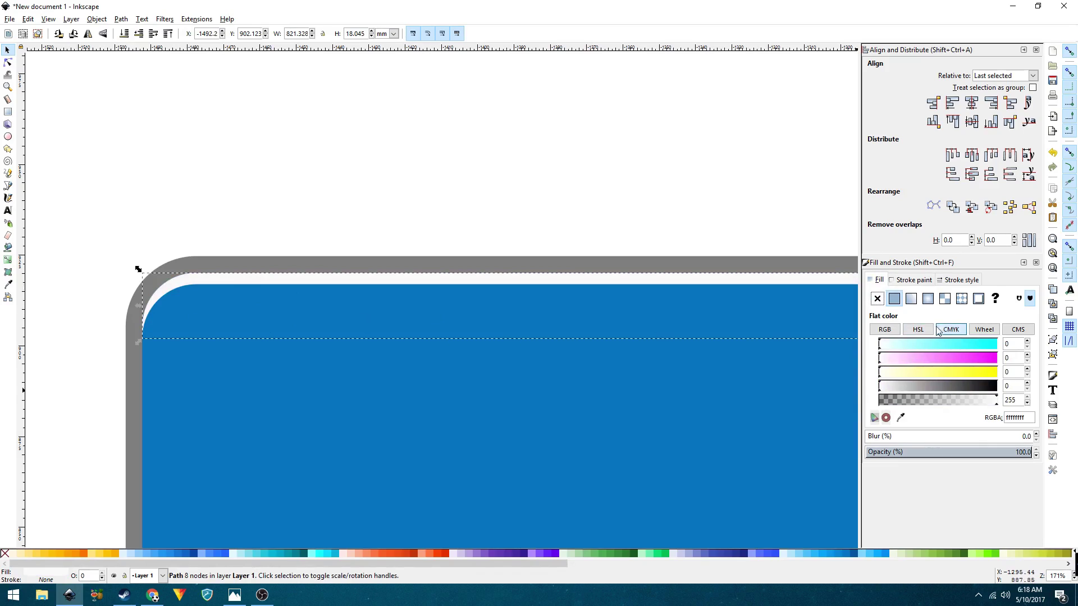
{"action": "left_click", "coordinate": [918, 330]}
{"action": "left_click", "coordinate": [951, 330]}
{"action": "left_click", "coordinate": [927, 298]}
{"action": "left_click", "coordinate": [894, 298]}
{"action": "double_click", "coordinate": [1012, 400]}
{"action": "type", "text": "50"}
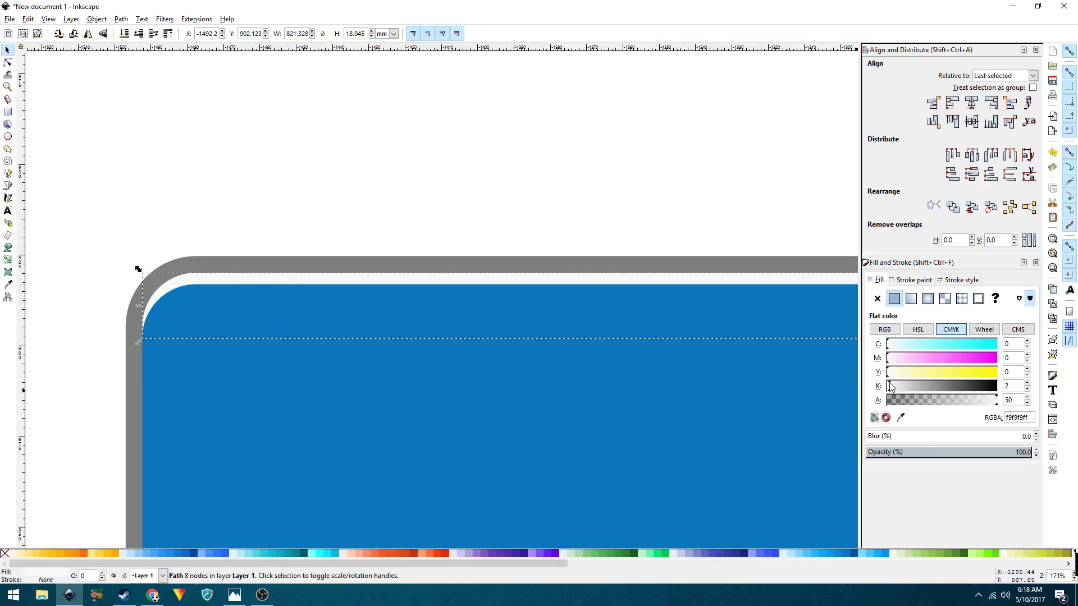
{"action": "key", "text": "Return"}
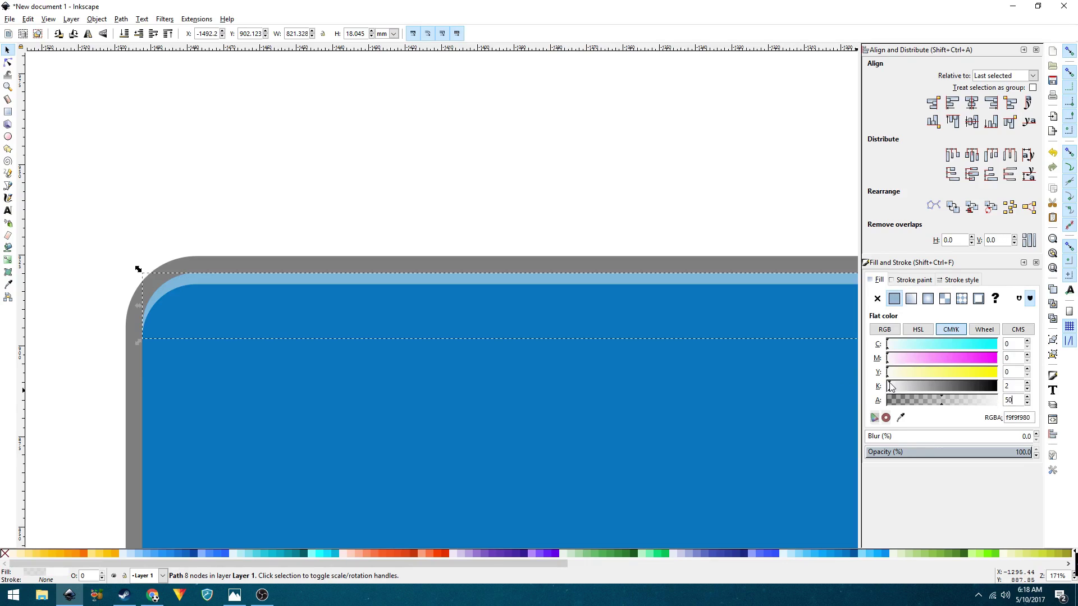
{"action": "left_click", "coordinate": [359, 197]}
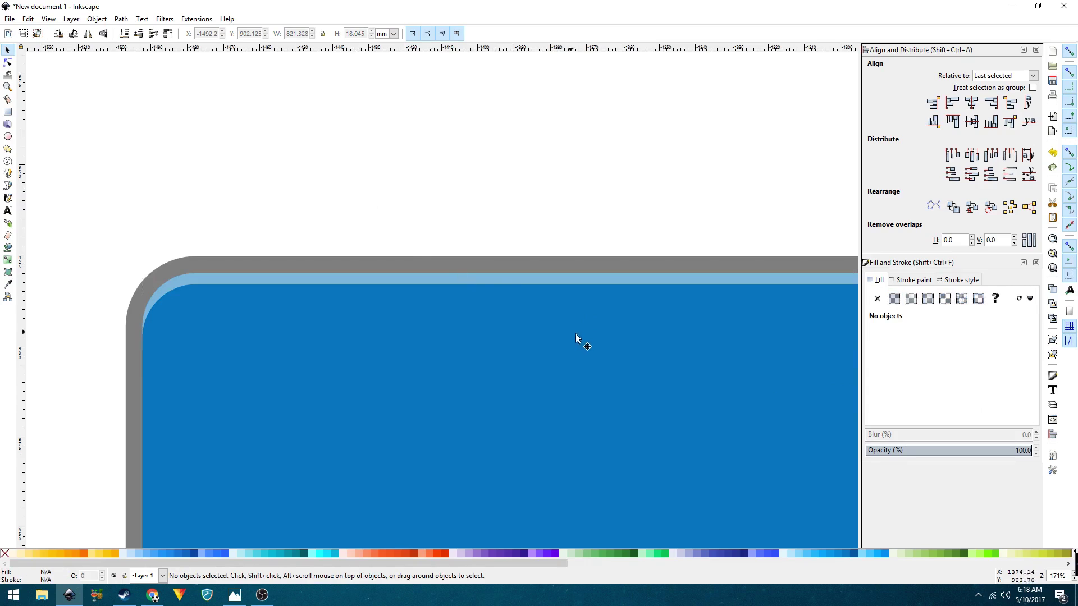
- Duplicate the highlight strip, rotate the copy 180 degrees, and snap it to the blue rectangle's lower edge
{"action": "scroll", "coordinate": [587, 342], "scroll_direction": "down", "scroll_amount": 3}
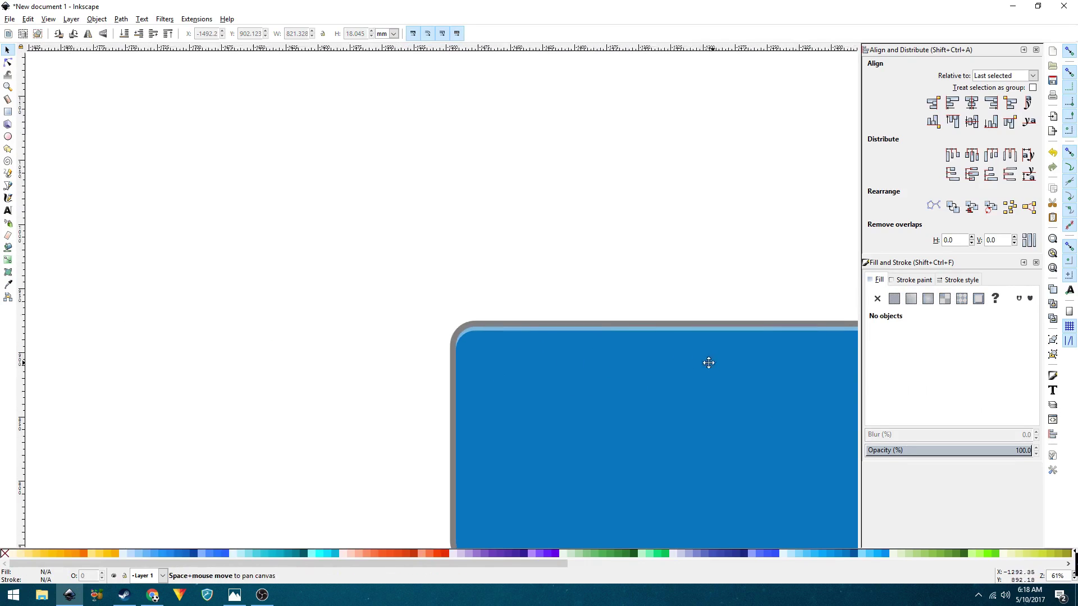
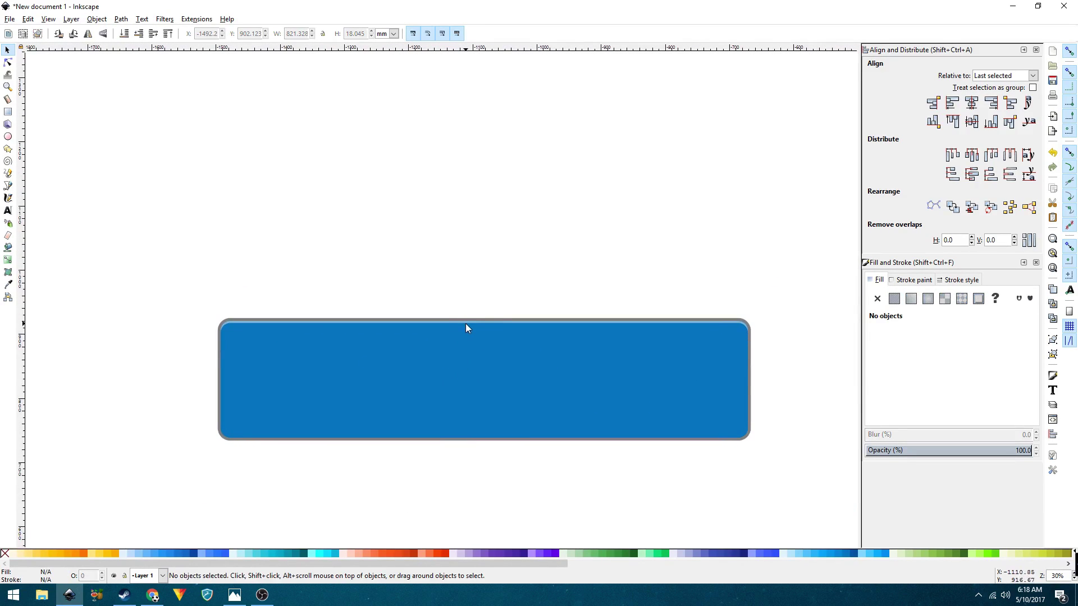
{"action": "key", "text": "ctrl"}
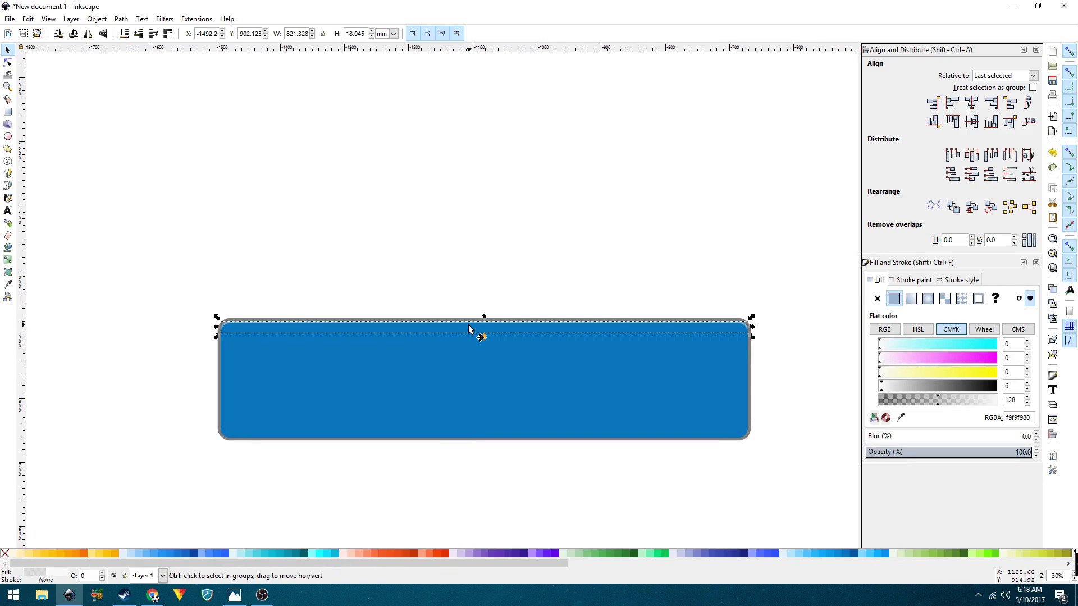
{"action": "left_click", "coordinate": [73, 34]}
{"action": "left_click", "coordinate": [72, 34]}
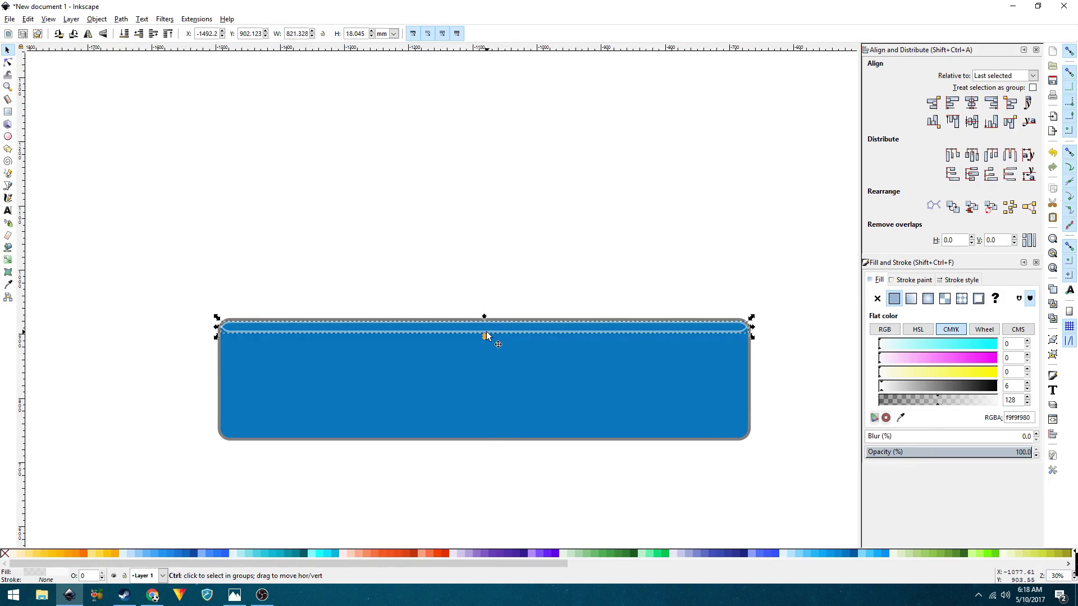
{"action": "left_click_drag", "start_coordinate": [486, 332], "coordinate": [481, 432]}
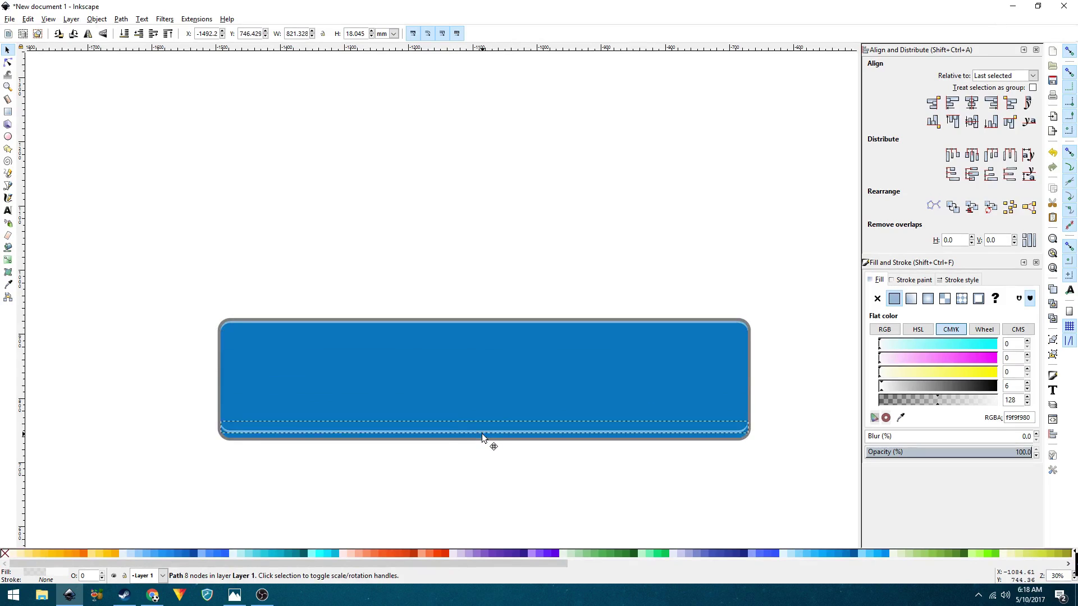
{"action": "left_click", "coordinate": [399, 466]}
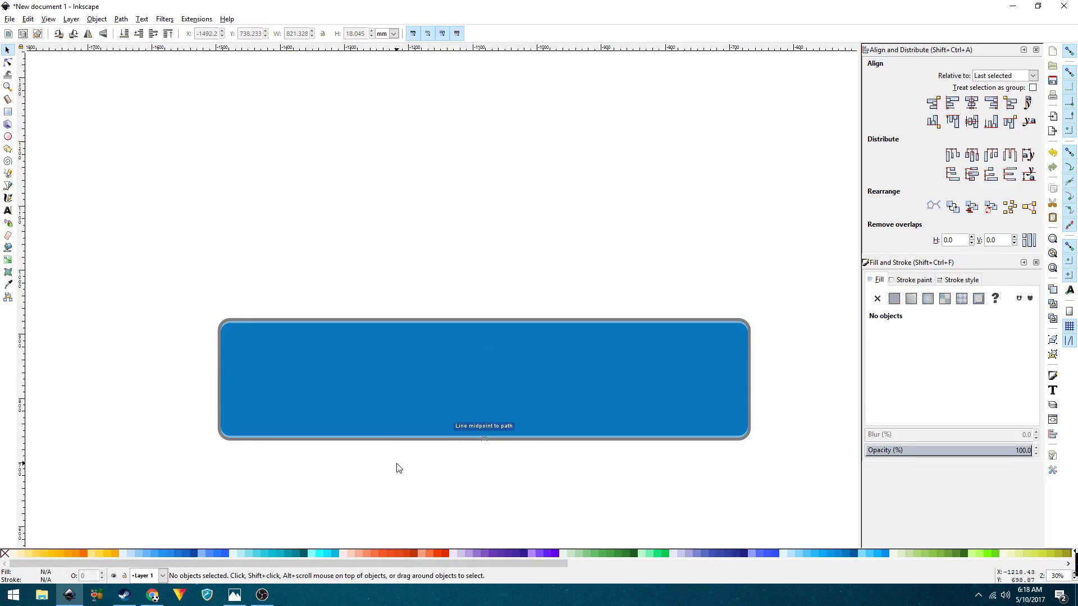
- Turn the lower strip into a dark shade with CMYK black at 96 and alpha at 20
{"action": "scroll", "coordinate": [455, 441], "scroll_direction": "up", "scroll_amount": 3, "text": "ctrl"}
{"action": "left_click", "coordinate": [472, 429]}
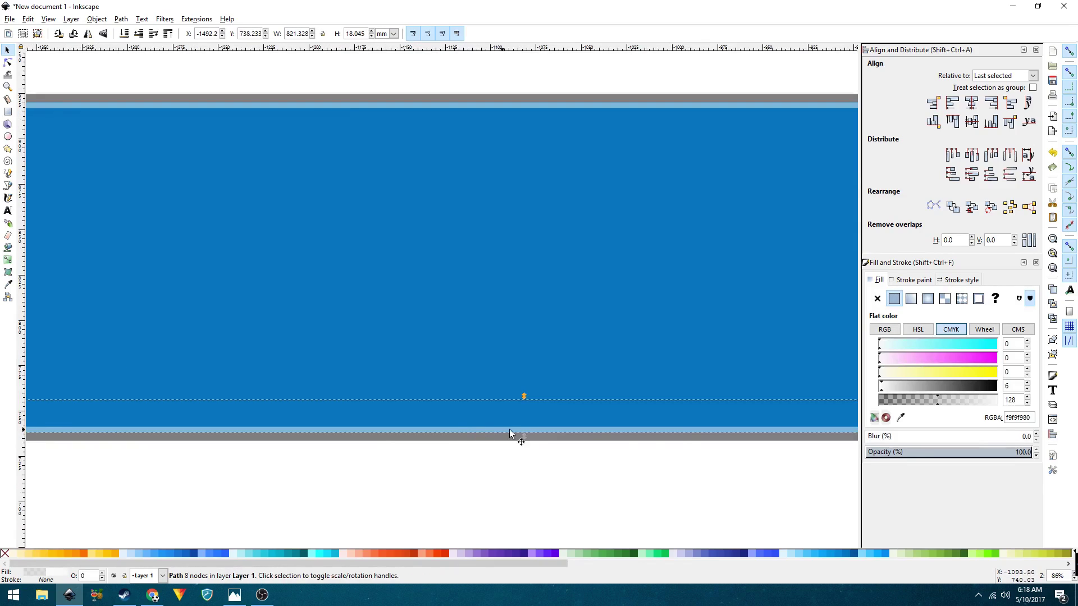
{"action": "left_click_drag", "start_coordinate": [904, 386], "coordinate": [1033, 386]}
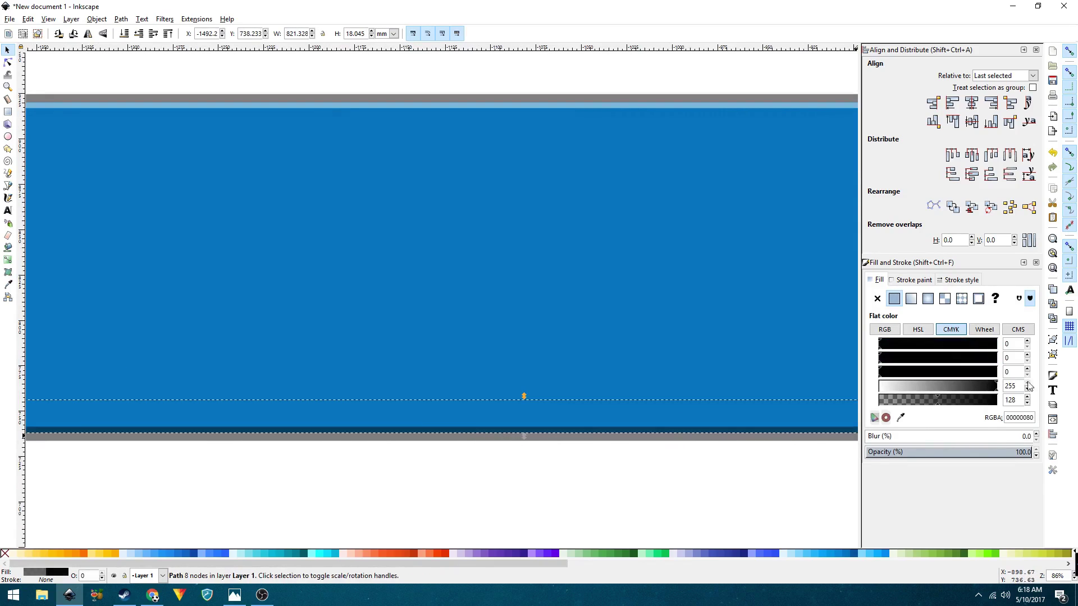
{"action": "left_click", "coordinate": [928, 299]}
{"action": "left_click", "coordinate": [894, 302]}
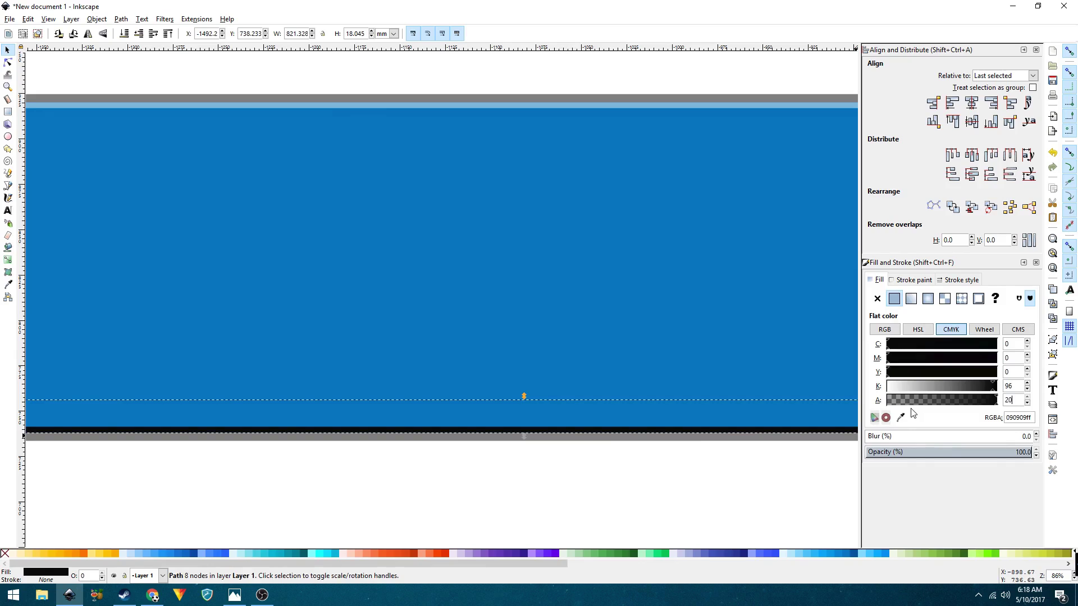
{"action": "key", "text": "Return"}
{"action": "left_click", "coordinate": [449, 484]}
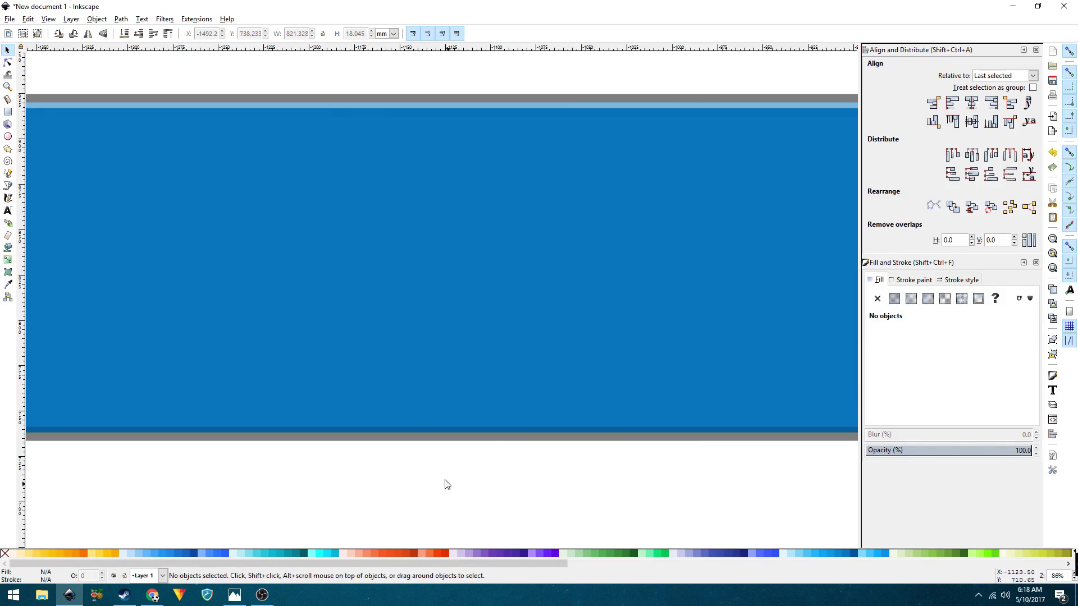
- Duplicate the blue bordered rectangle in place, remove the copy's stroke, and fill it with amber ffc107
{"action": "scroll", "coordinate": [465, 461], "scroll_direction": "down", "scroll_amount": 1}
{"action": "scroll", "coordinate": [464, 461], "scroll_direction": "down", "scroll_amount": 2}
{"action": "scroll", "coordinate": [372, 431], "scroll_direction": "up", "scroll_amount": 1}
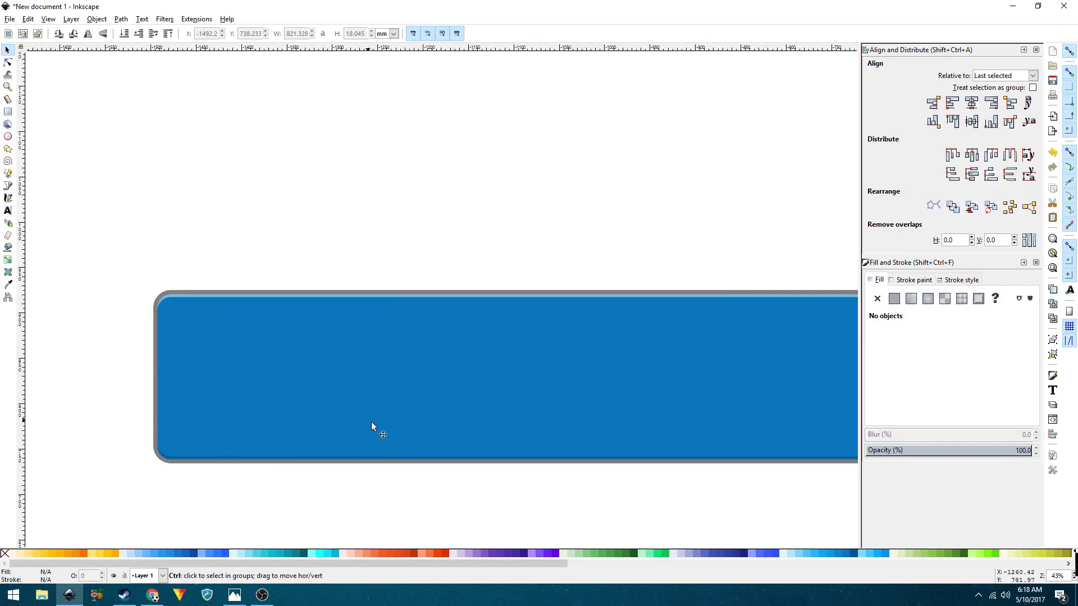
{"action": "scroll", "coordinate": [466, 443], "scroll_direction": "down", "scroll_amount": 1}
{"action": "key", "text": "space"}
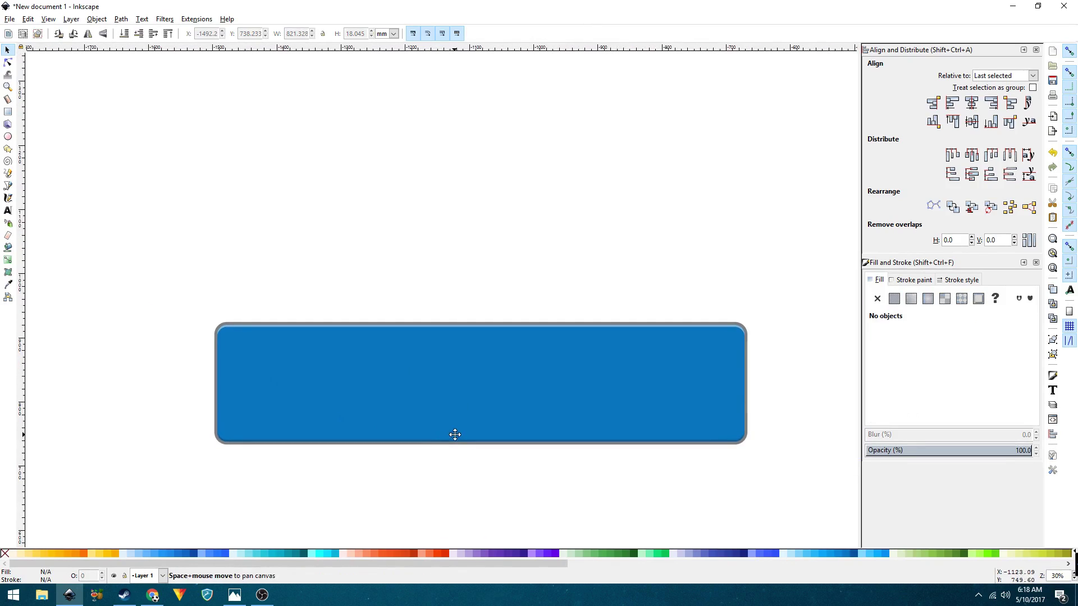
{"action": "left_click", "coordinate": [407, 394]}
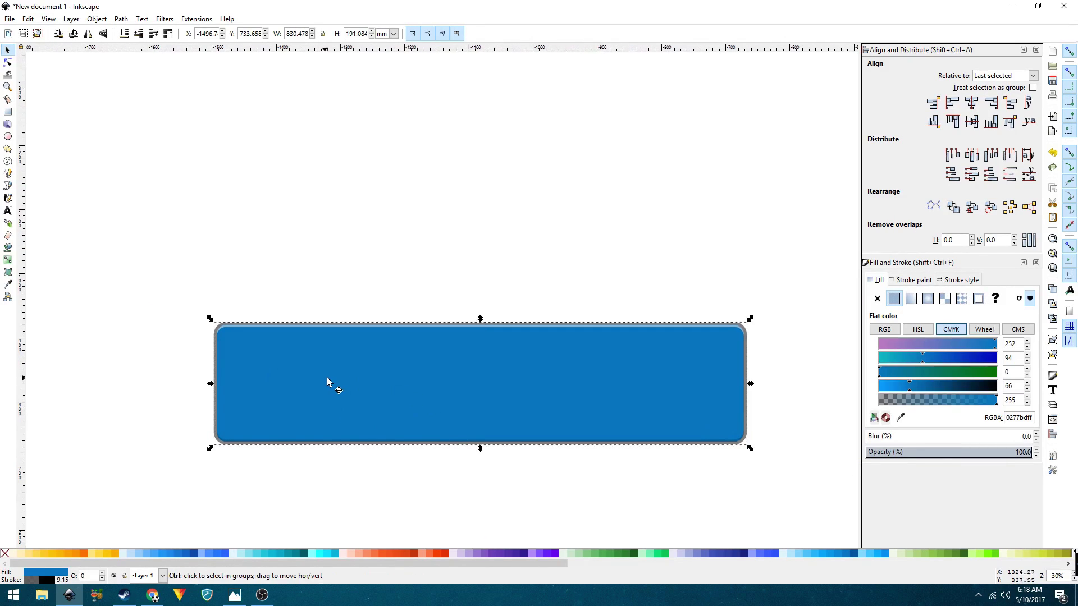
{"action": "left_click", "coordinate": [910, 280]}
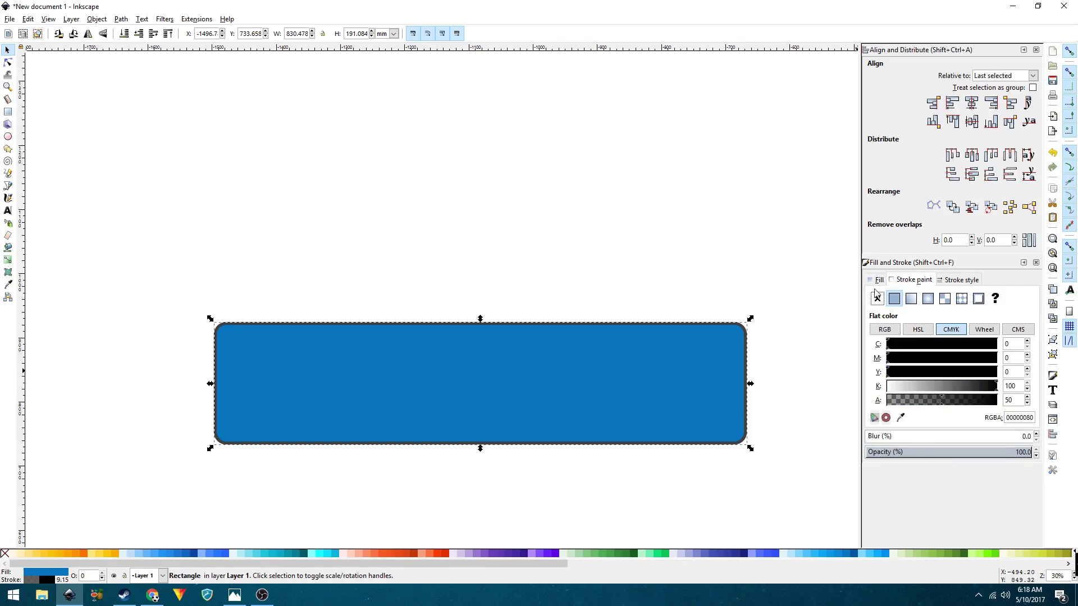
{"action": "left_click", "coordinate": [877, 298]}
{"action": "left_click", "coordinate": [877, 280]}
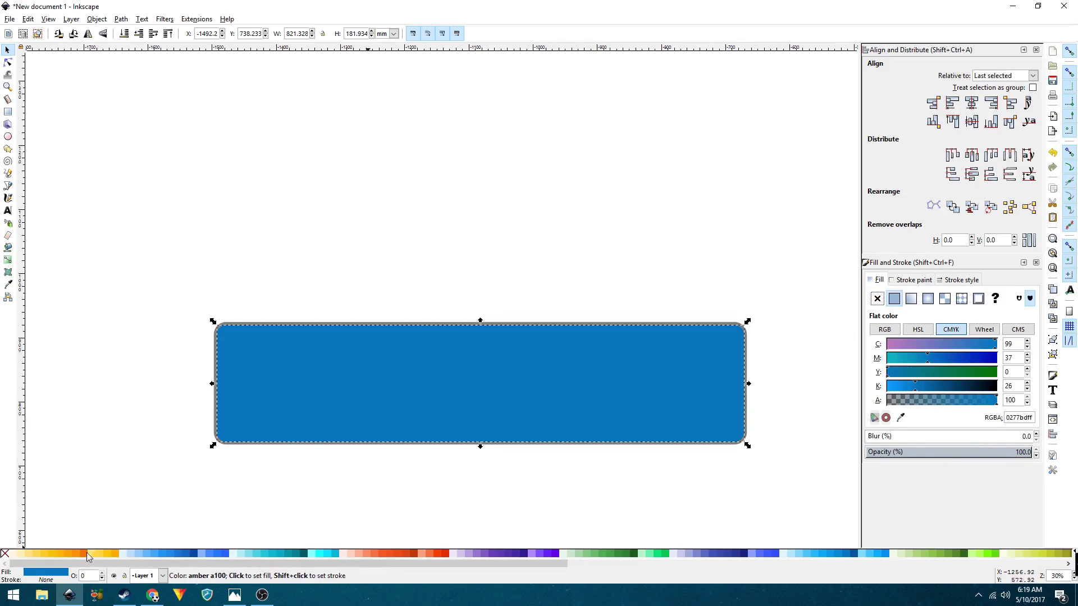
{"action": "left_click", "coordinate": [50, 552]}
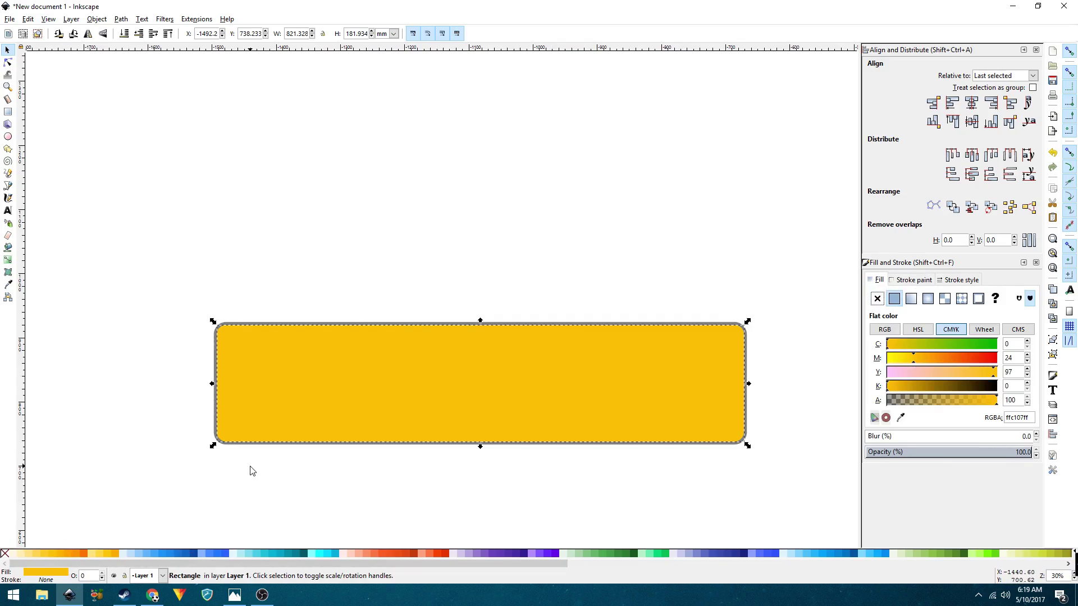
- Start a Drop Shadow filter on the amber rectangle and preview it with a 2 px blur radius
{"action": "left_click", "coordinate": [164, 19]}
{"action": "mouse_move", "coordinate": [256, 203]}
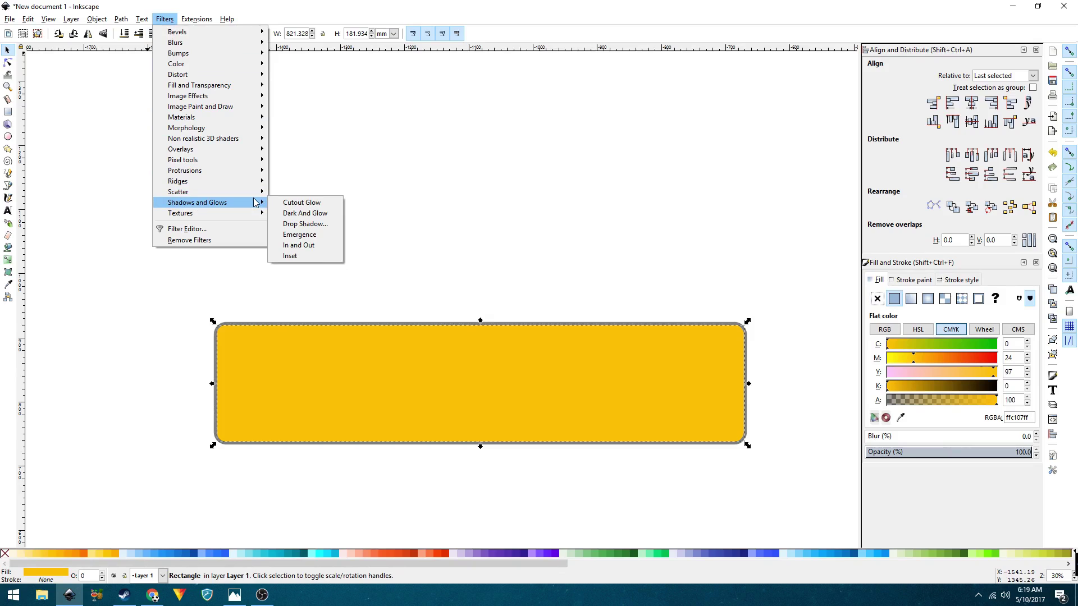
{"action": "left_click", "coordinate": [306, 224]}
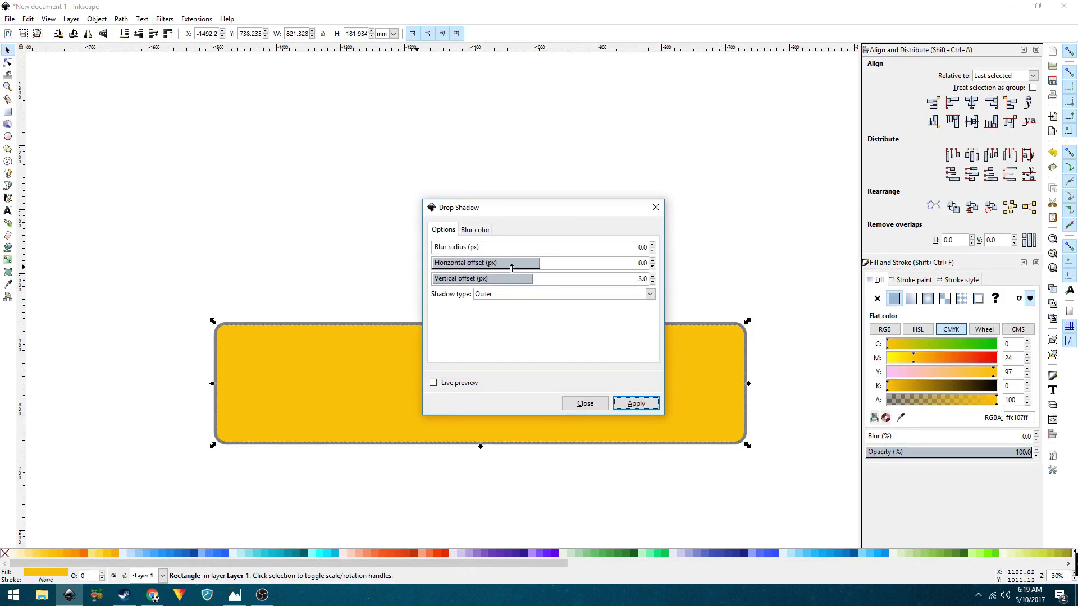
{"action": "left_click_drag", "start_coordinate": [533, 210], "coordinate": [218, 117]}
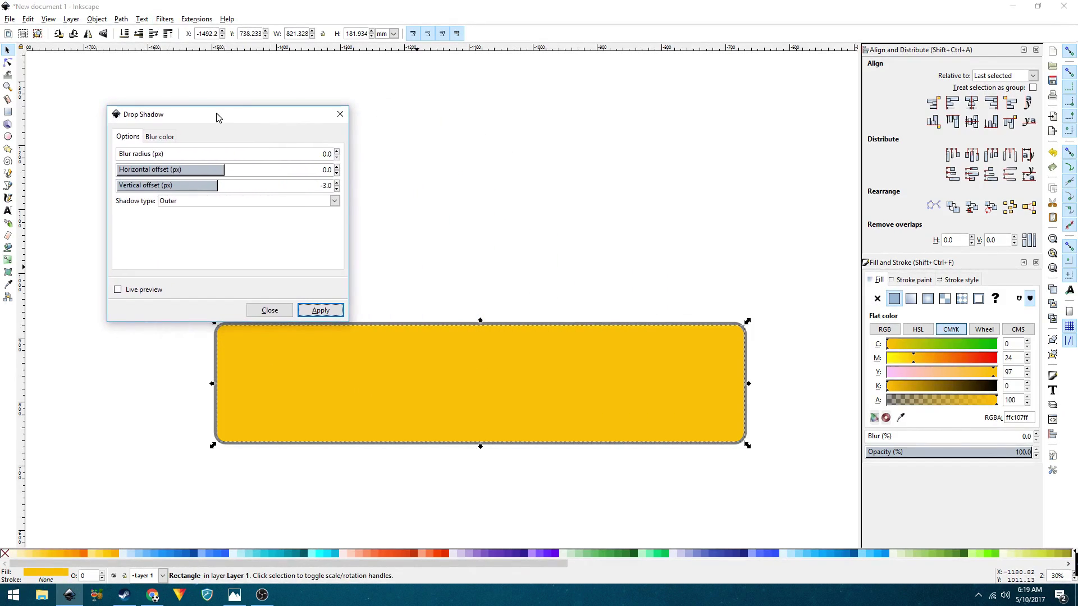
{"action": "double_click", "coordinate": [329, 156]}
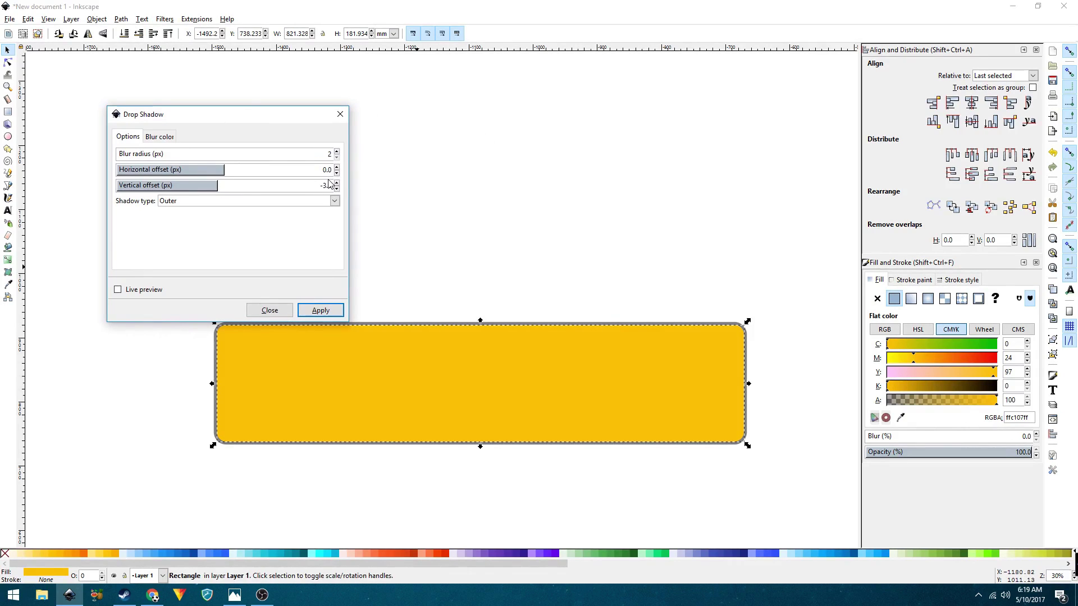
{"action": "left_click", "coordinate": [118, 290]}
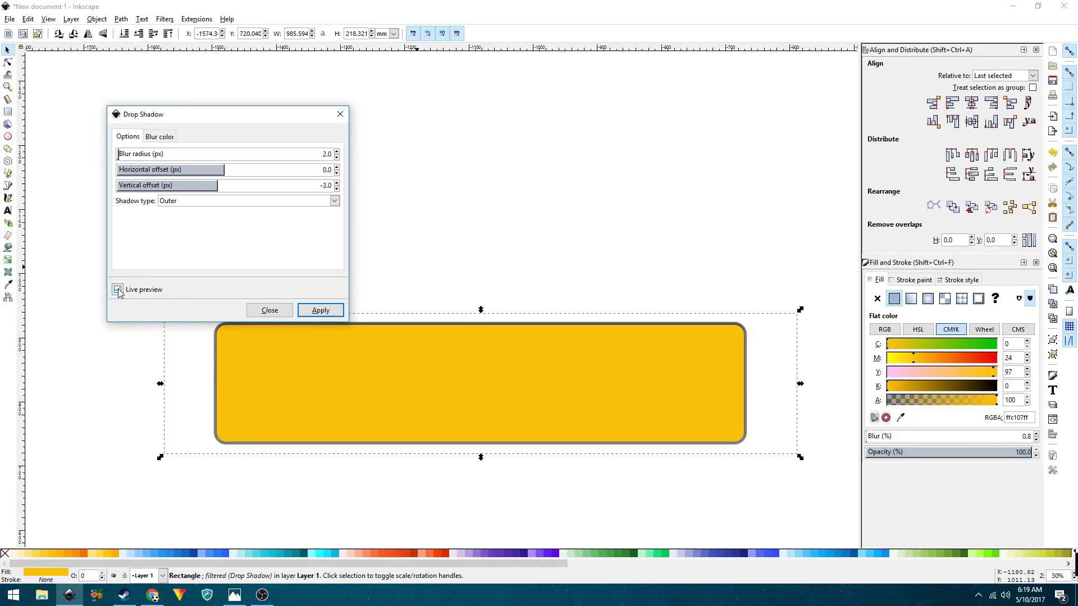
{"action": "left_click", "coordinate": [118, 290]}
- Reduce the alpha of the drop shadow's black blur colour
{"action": "left_click", "coordinate": [170, 136]}
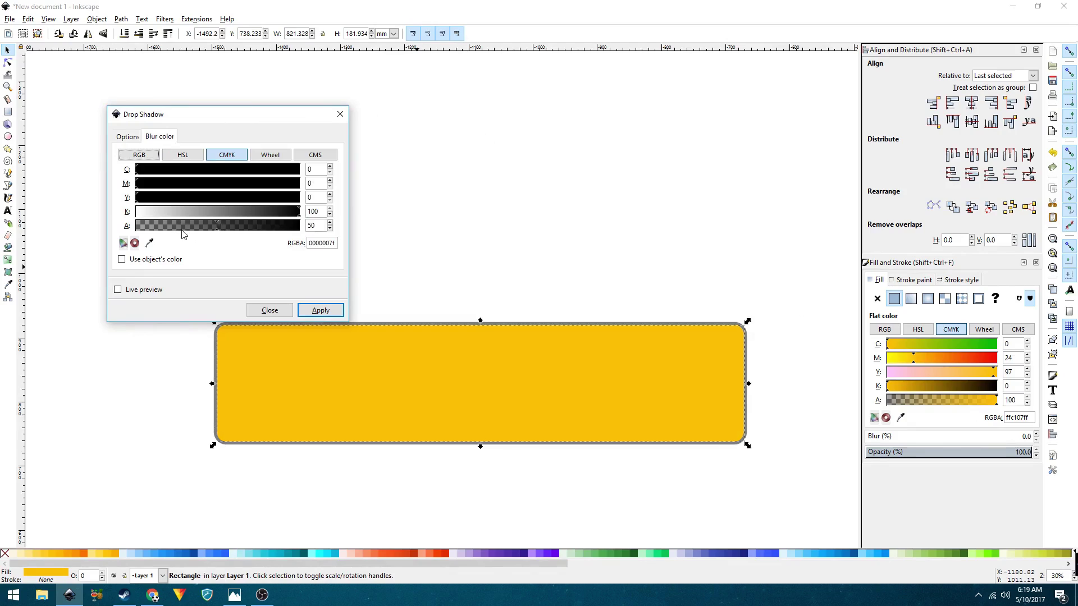
{"action": "left_click_drag", "start_coordinate": [220, 228], "coordinate": [193, 229]}
{"action": "left_click", "coordinate": [127, 137]}
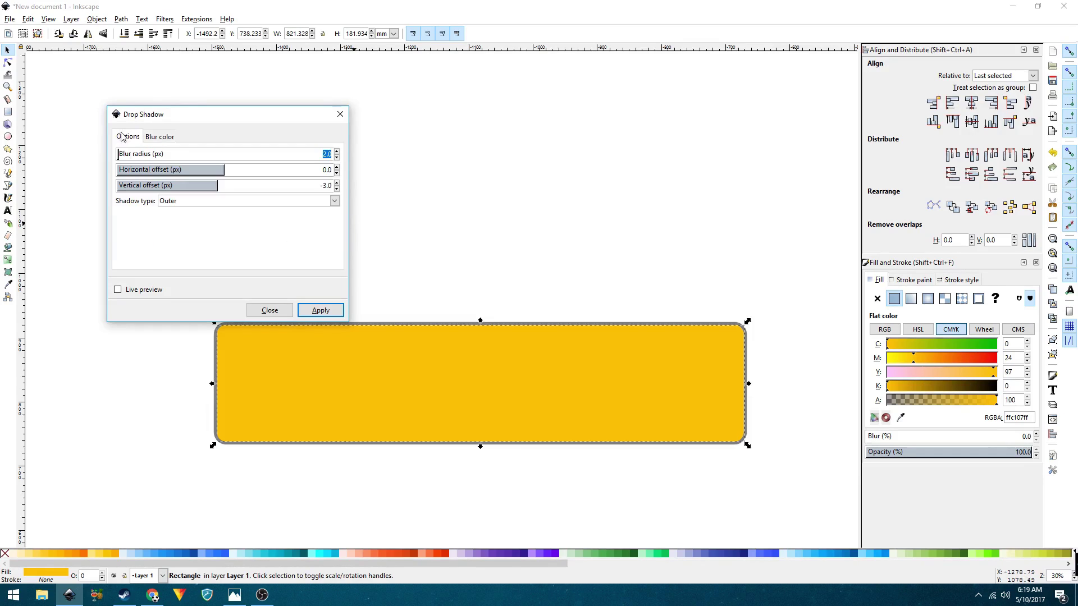
- Adjust the drop shadow with live preview to a vertical offset of 9 px and a blur radius of 3 px
{"action": "left_click_drag", "start_coordinate": [330, 185], "coordinate": [319, 185]}
{"action": "type", "text": "6"}
{"action": "left_click", "coordinate": [118, 291]}
{"action": "left_click", "coordinate": [117, 291]}
{"action": "left_click", "coordinate": [118, 290]}
{"action": "type", "text": "8"}
{"action": "left_click", "coordinate": [117, 290]}
{"action": "left_click", "coordinate": [117, 290]}
{"action": "left_click", "coordinate": [118, 290]}
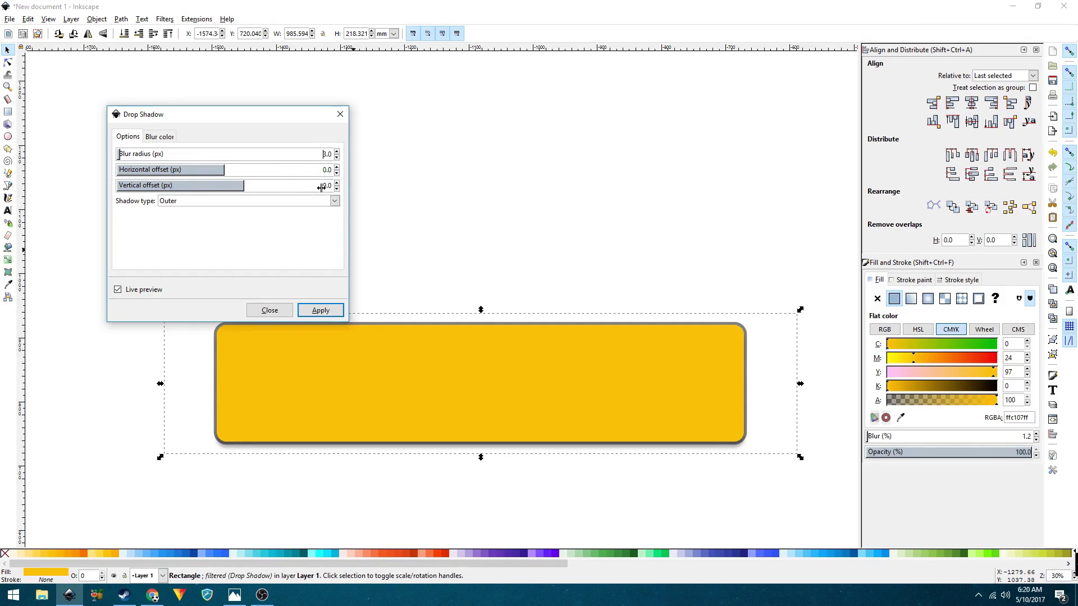
- Apply the drop shadow to the amber rectangle and close the filter settings
{"action": "left_click_drag", "start_coordinate": [265, 113], "coordinate": [245, 90]}
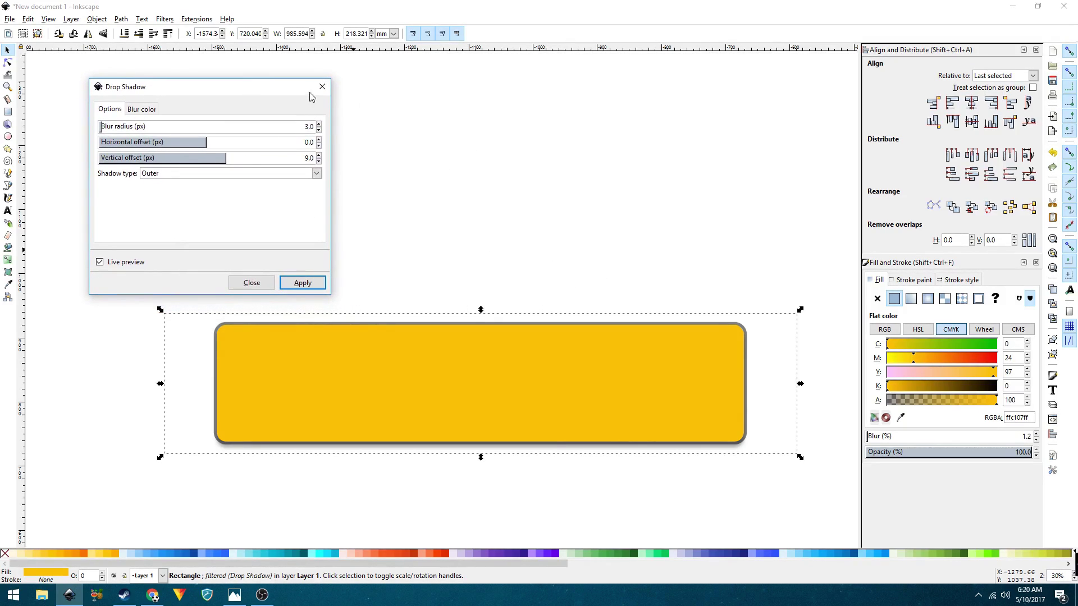
{"action": "mouse_move", "coordinate": [206, 98]}
{"action": "left_mouse_down"}
{"action": "mouse_move", "coordinate": [254, 88]}
{"action": "mouse_move", "coordinate": [218, 92]}
{"action": "left_mouse_up"}
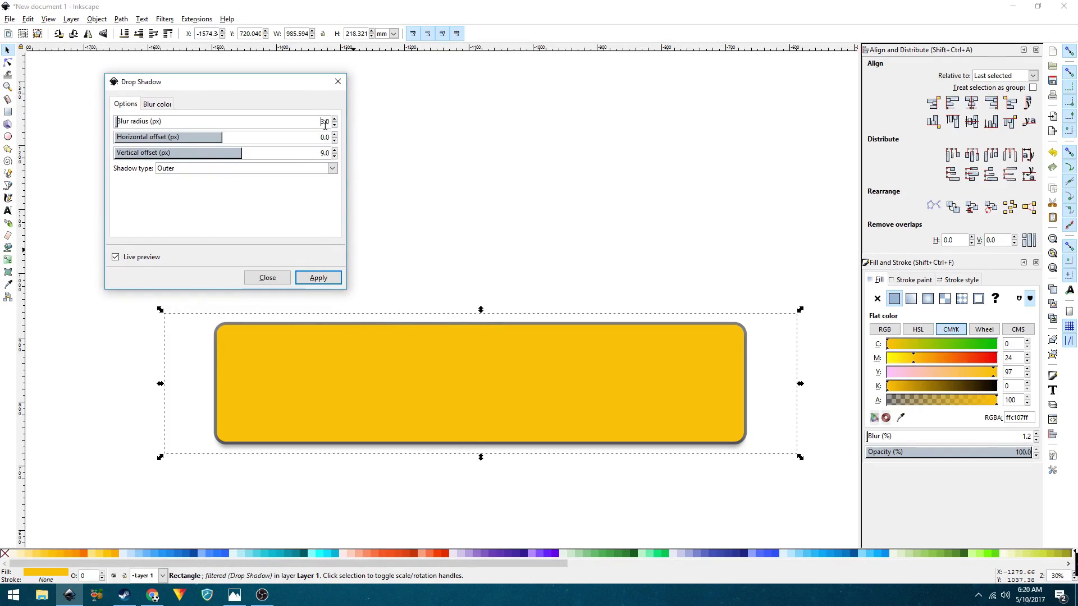
{"action": "left_click", "coordinate": [324, 279]}
{"action": "left_click", "coordinate": [272, 279]}
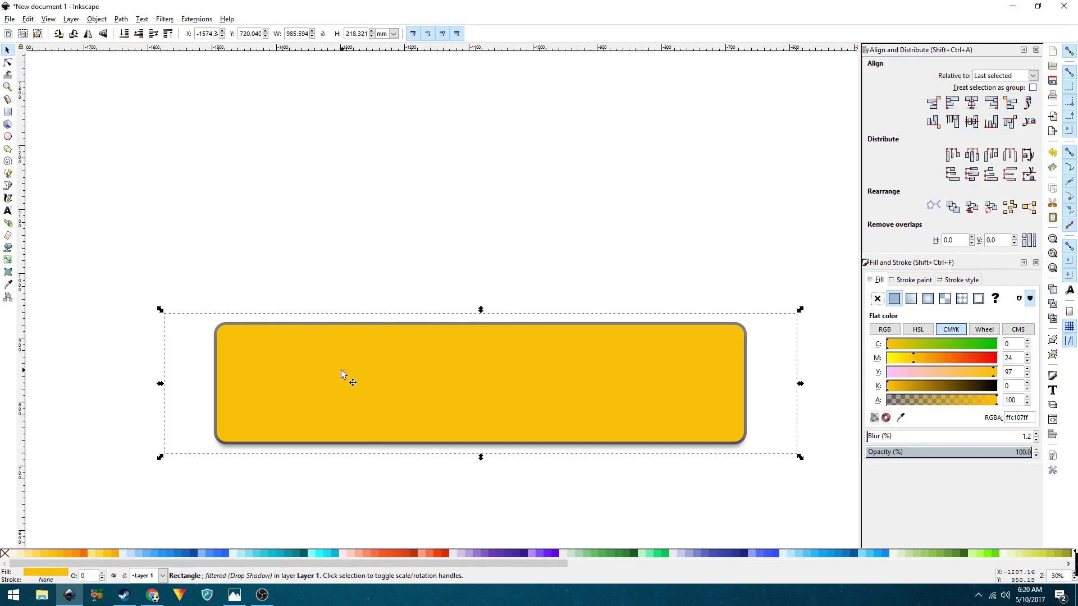
- Lower the amber shadow rectangle to the bottom of the stacking order and deselect everything
{"action": "left_click", "coordinate": [124, 35]}
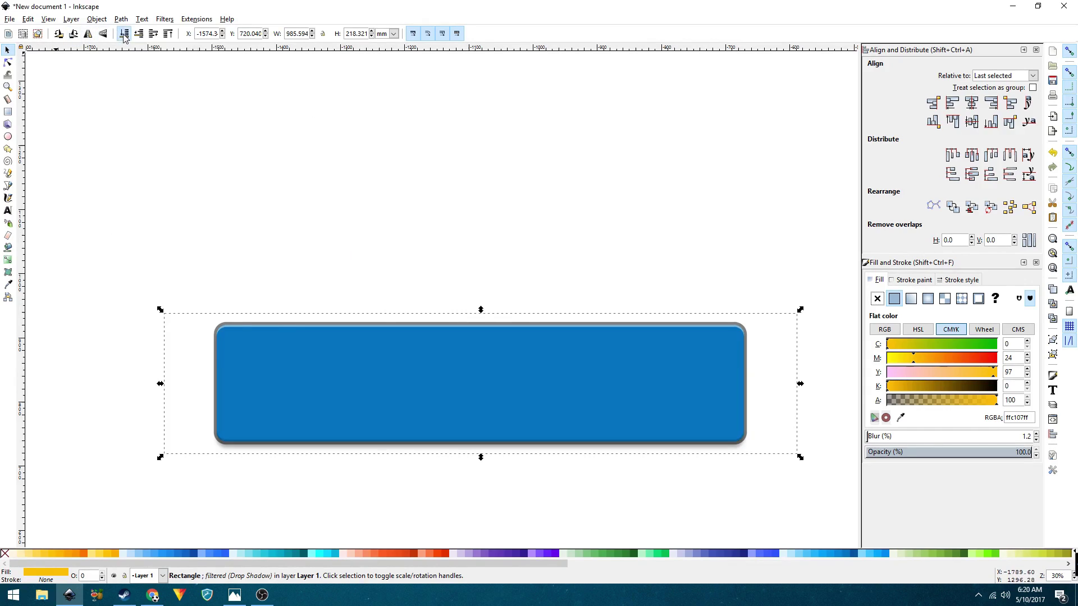
{"action": "left_click", "coordinate": [287, 250]}
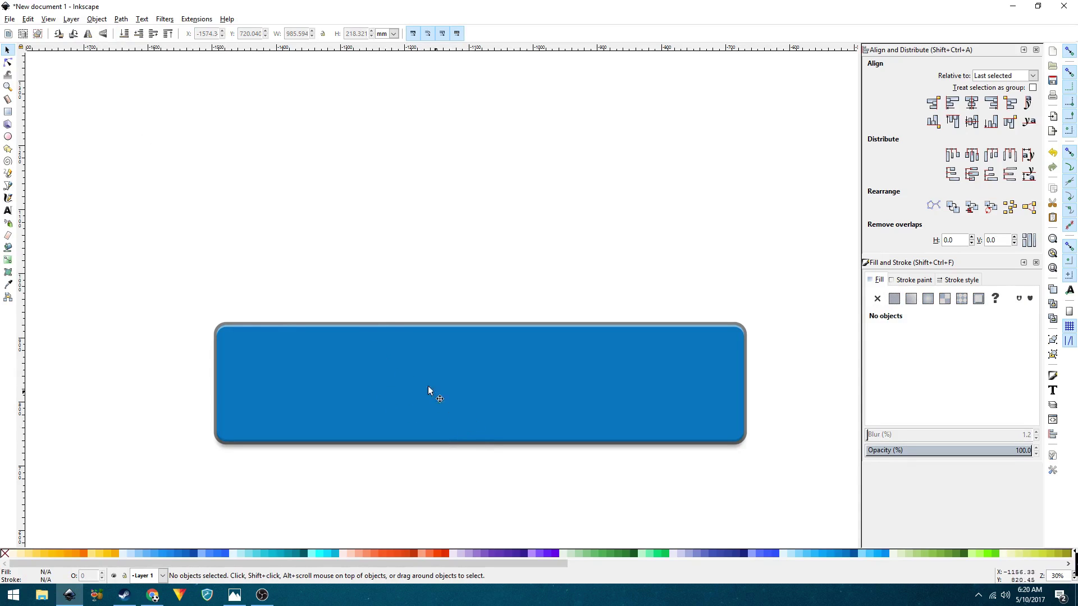
{"action": "left_click", "coordinate": [385, 376]}
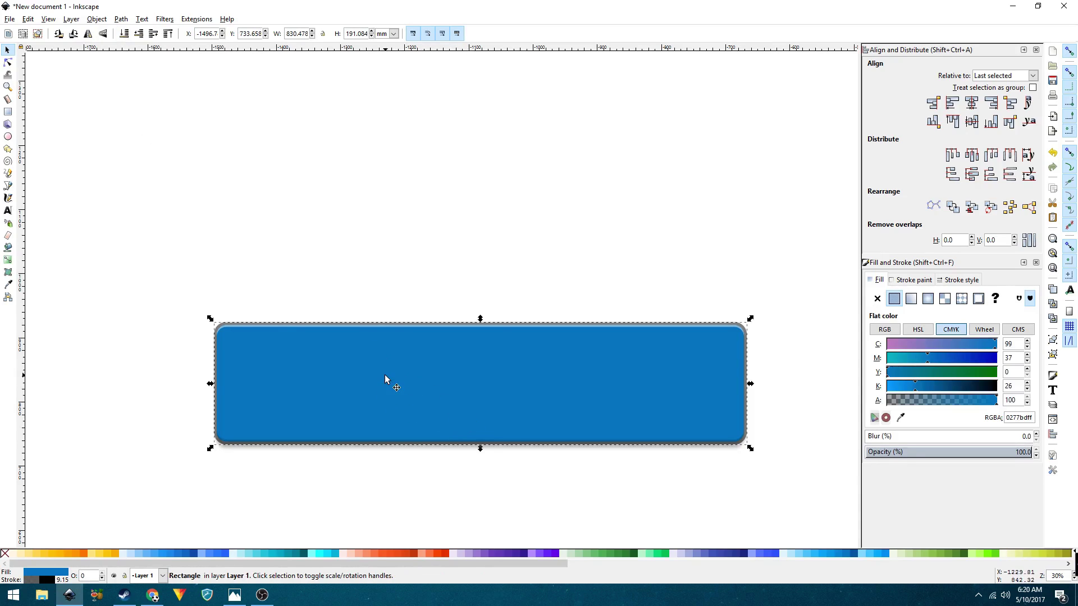
{"action": "left_click", "coordinate": [312, 299]}
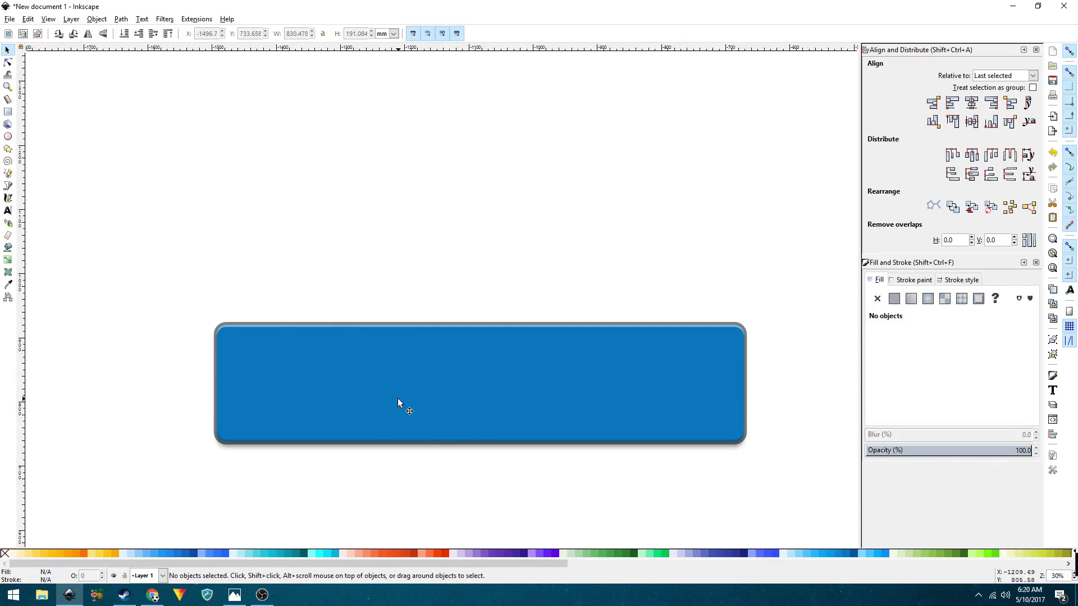
{"action": "scroll", "coordinate": [390, 387], "scroll_direction": "down", "scroll_amount": 3}
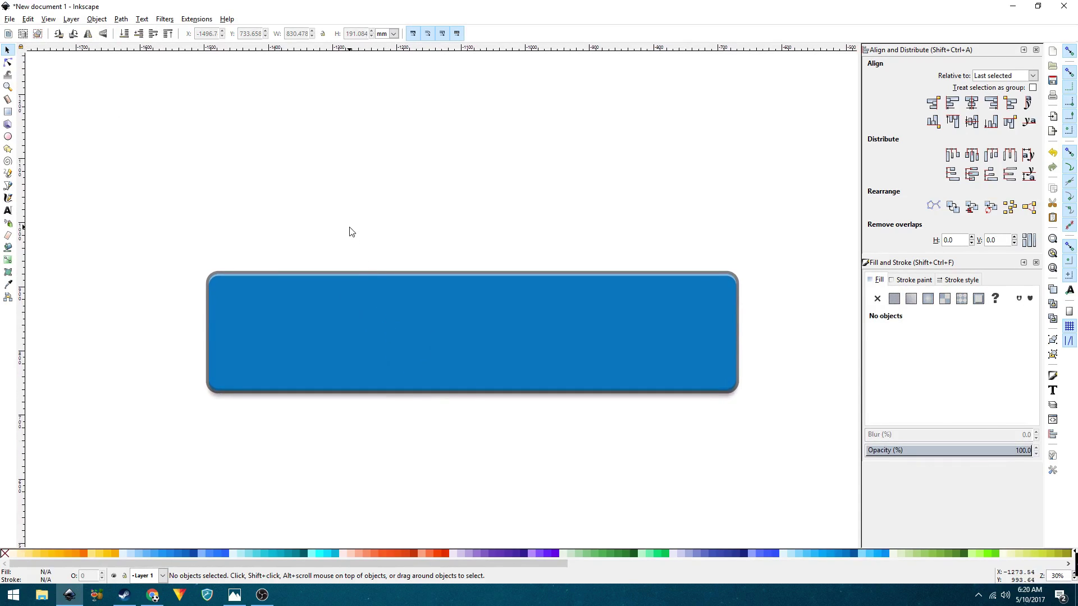
- Duplicate the blue bordered rectangle in place and remove the duplicate's stroke paint
{"action": "left_click", "coordinate": [355, 328]}
{"action": "key", "text": "ctrl+z"}
{"action": "left_click", "coordinate": [914, 280]}
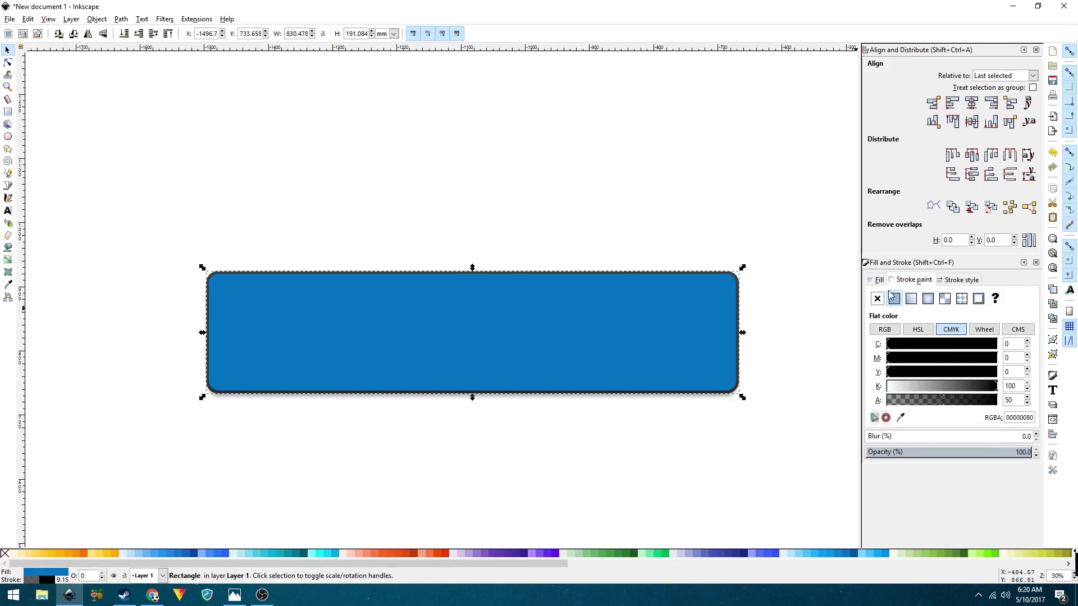
{"action": "left_click", "coordinate": [877, 298]}
{"action": "left_click", "coordinate": [877, 281]}
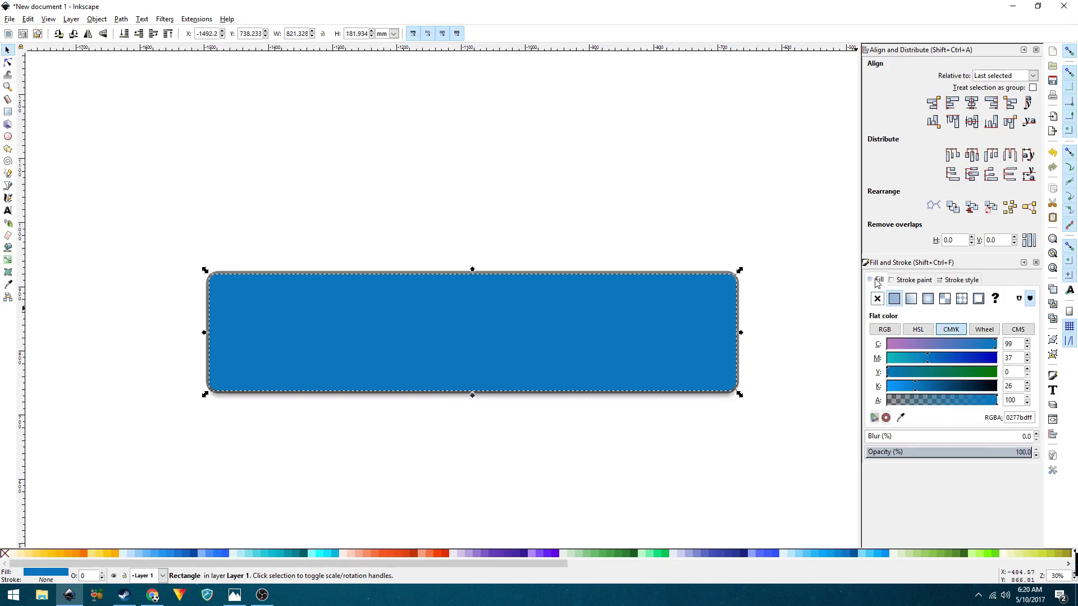
- Give the duplicate a linear gradient fill running vertically from its upper edge's midpoint to its lower edge's midpoint
{"action": "left_click", "coordinate": [912, 301]}
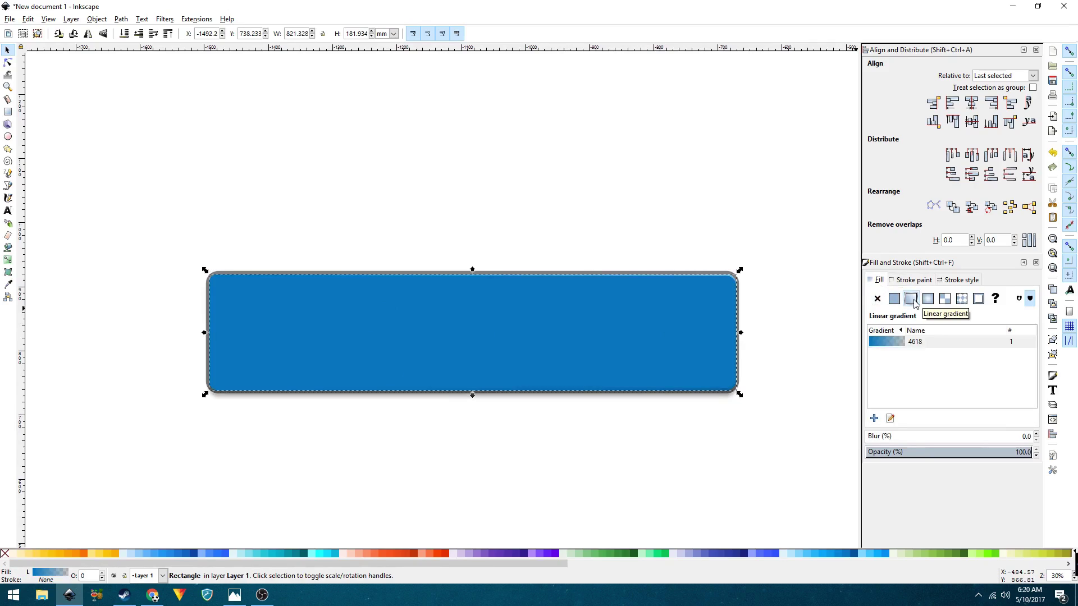
{"action": "left_click", "coordinate": [8, 260]}
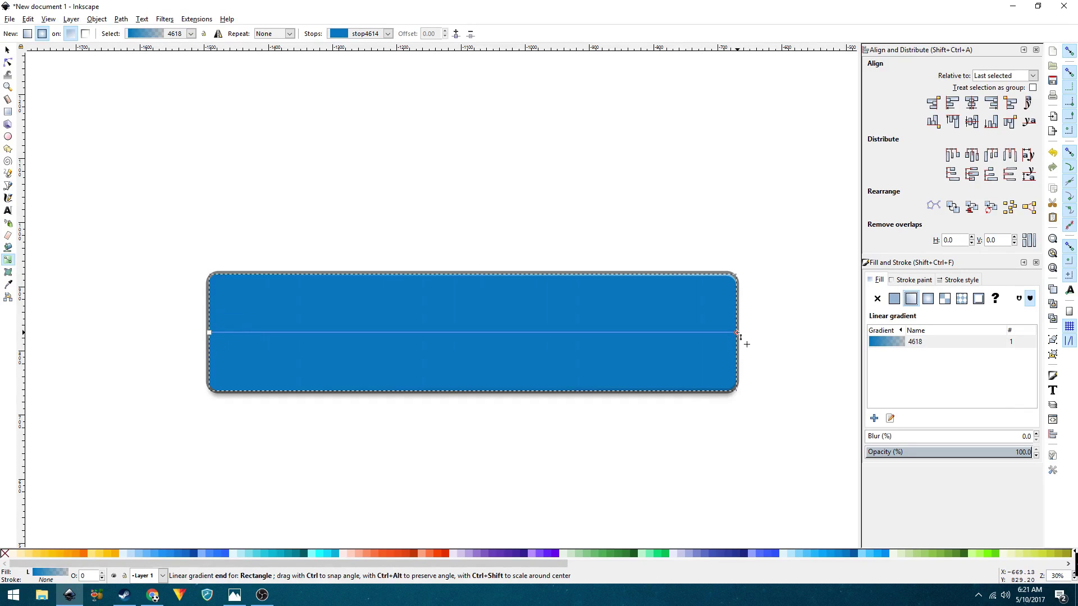
{"action": "left_click_drag", "start_coordinate": [210, 333], "coordinate": [472, 275]}
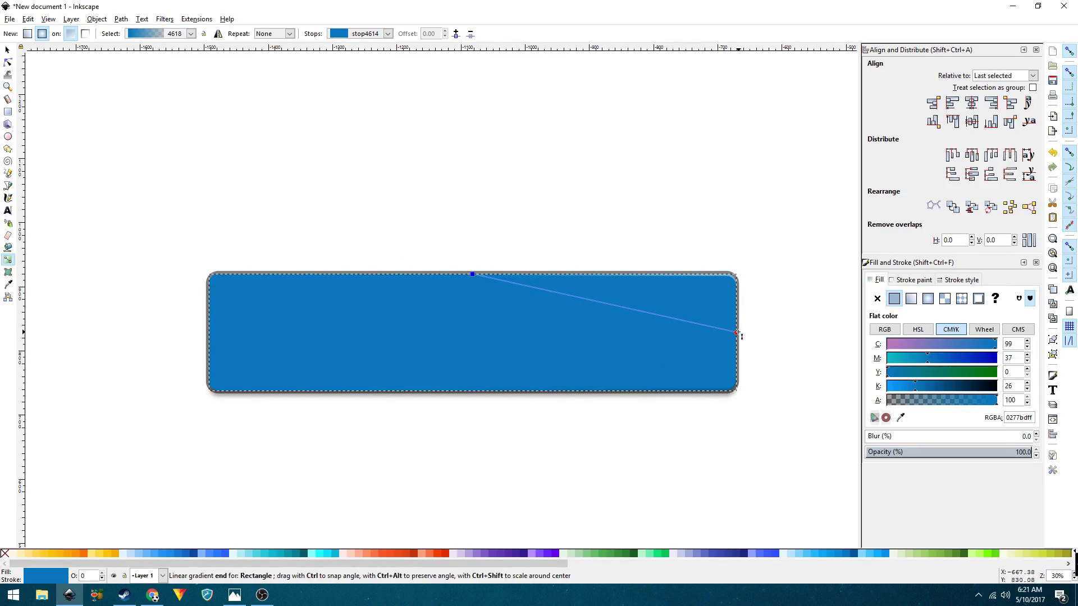
{"action": "left_click_drag", "start_coordinate": [716, 344], "coordinate": [472, 391]}
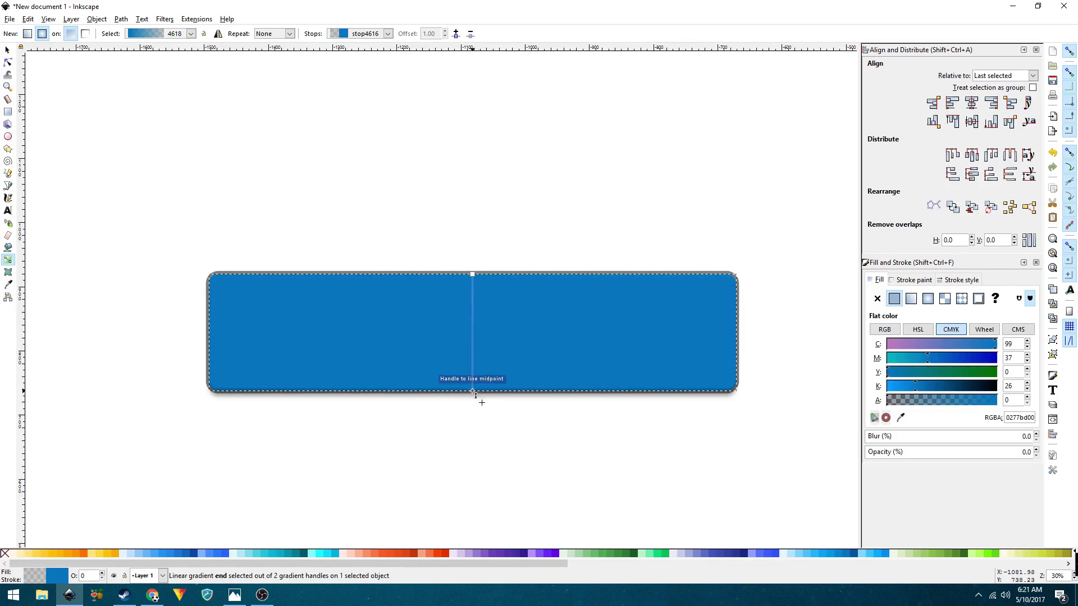
- Make the gradient's upper stop white, with all CMYK values at 0, and set its alpha to 20
{"action": "left_click", "coordinate": [472, 274]}
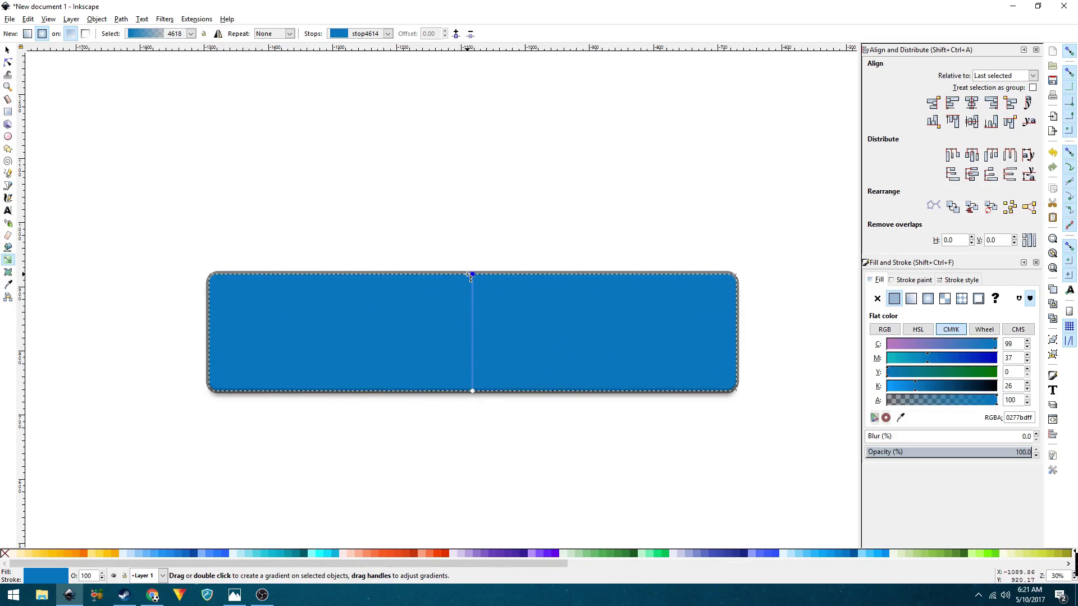
{"action": "left_click_drag", "start_coordinate": [917, 388], "coordinate": [885, 388]}
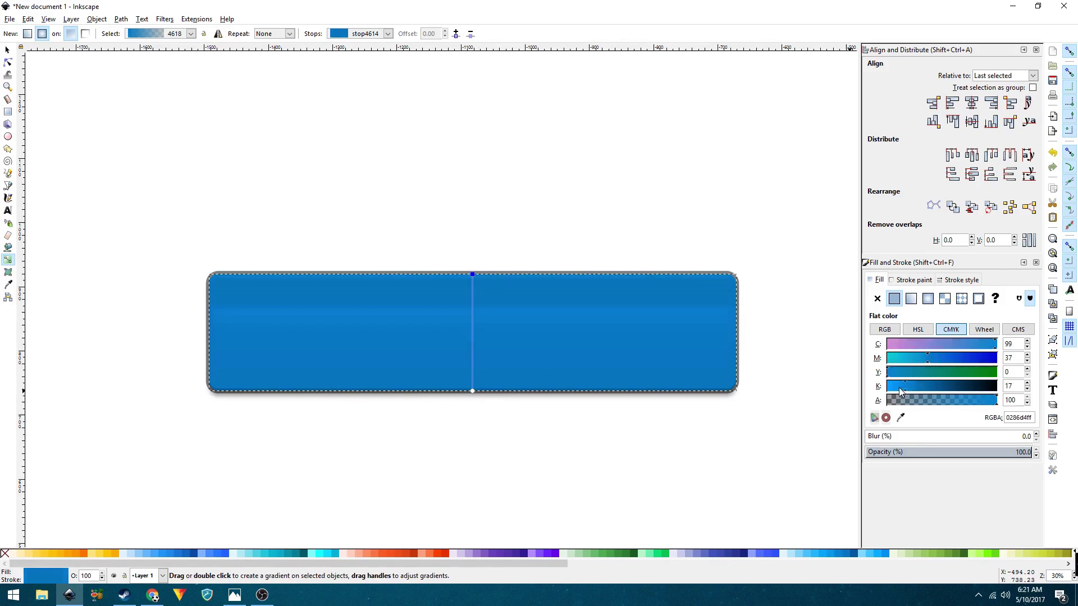
{"action": "left_click_drag", "start_coordinate": [927, 358], "coordinate": [857, 394]}
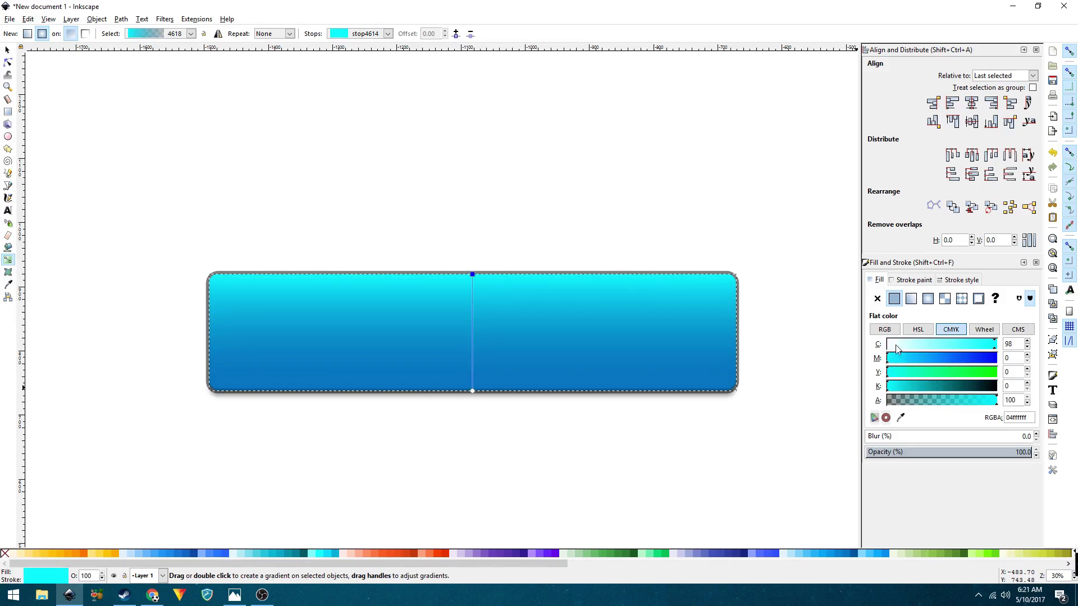
{"action": "left_click_drag", "start_coordinate": [898, 345], "coordinate": [886, 345]}
{"action": "type", "text": "2"}
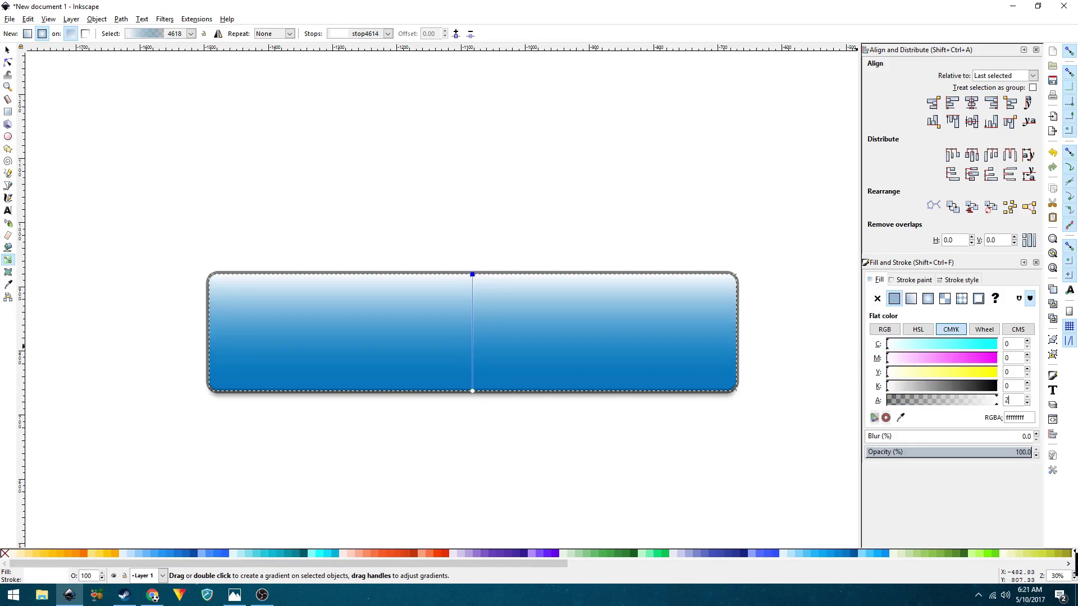
{"action": "type", "text": "0"}
{"action": "key", "text": "Return"}
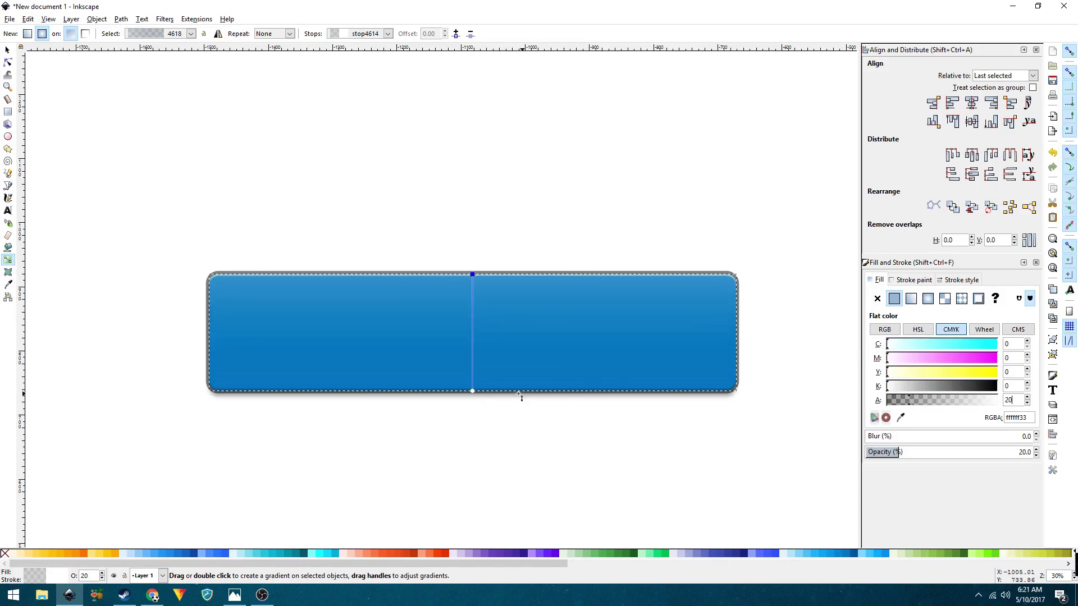
- Make the gradient's lower stop black with K at 100 and alpha 20, and deselect the rectangle
{"action": "left_click", "coordinate": [472, 391]}
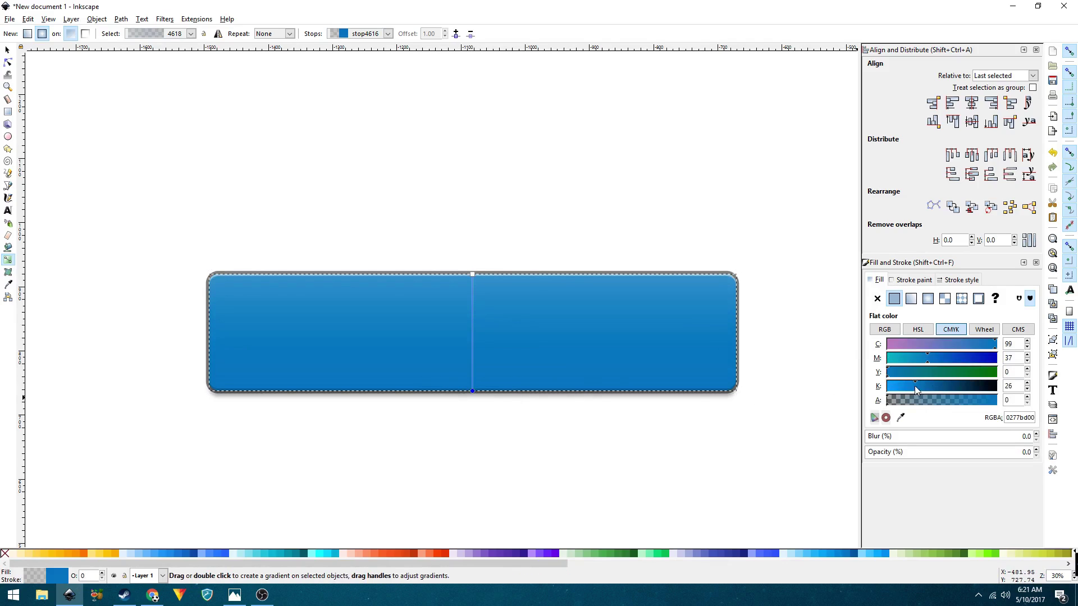
{"action": "left_click_drag", "start_coordinate": [914, 386], "coordinate": [997, 386]}
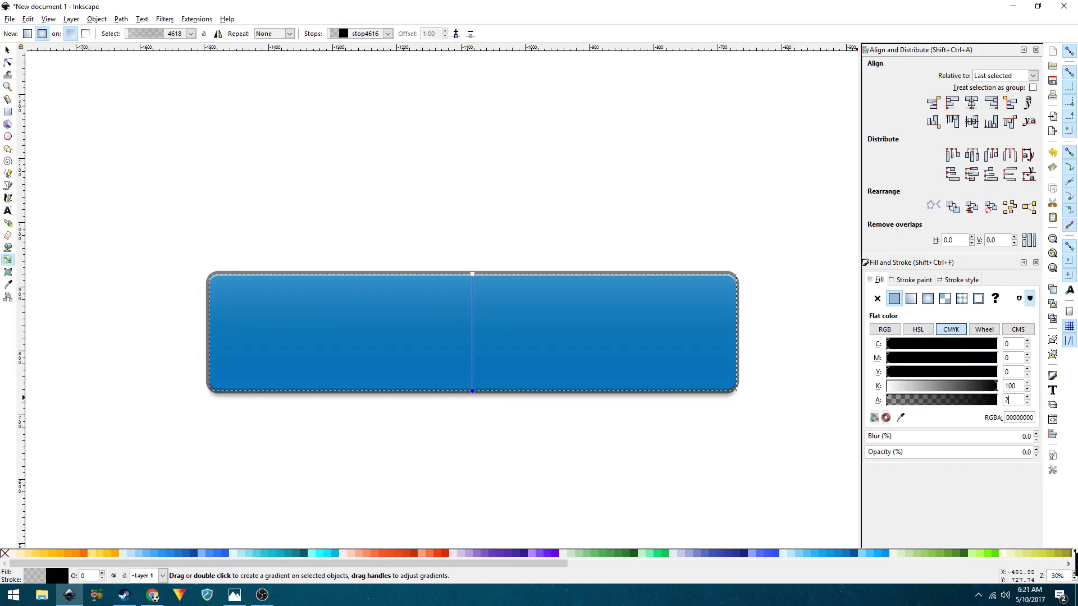
{"action": "key", "text": "Return"}
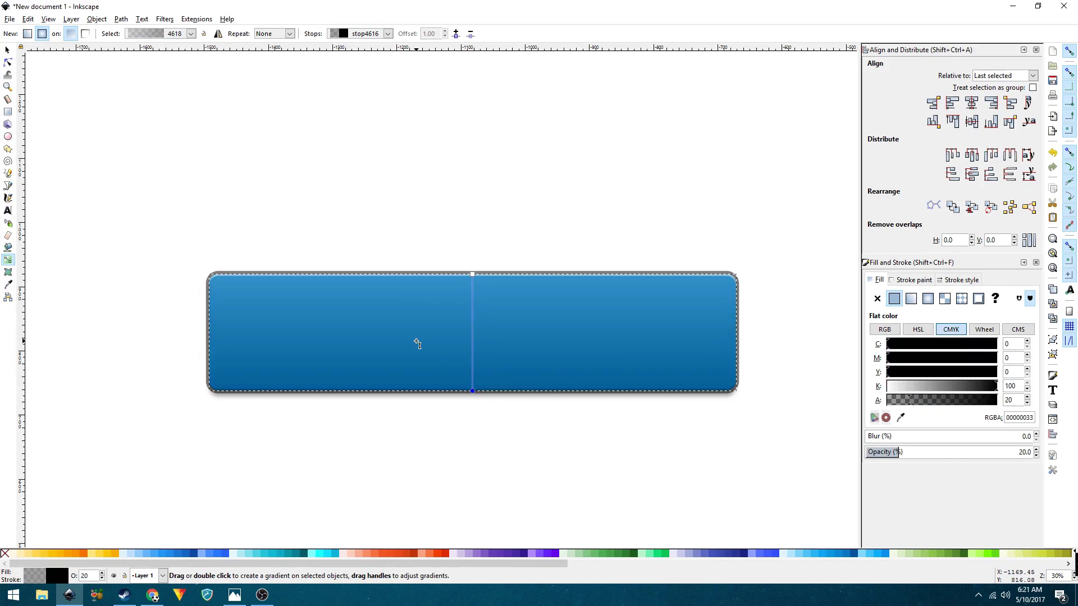
{"action": "key", "text": "s"}
{"action": "left_click", "coordinate": [319, 212]}
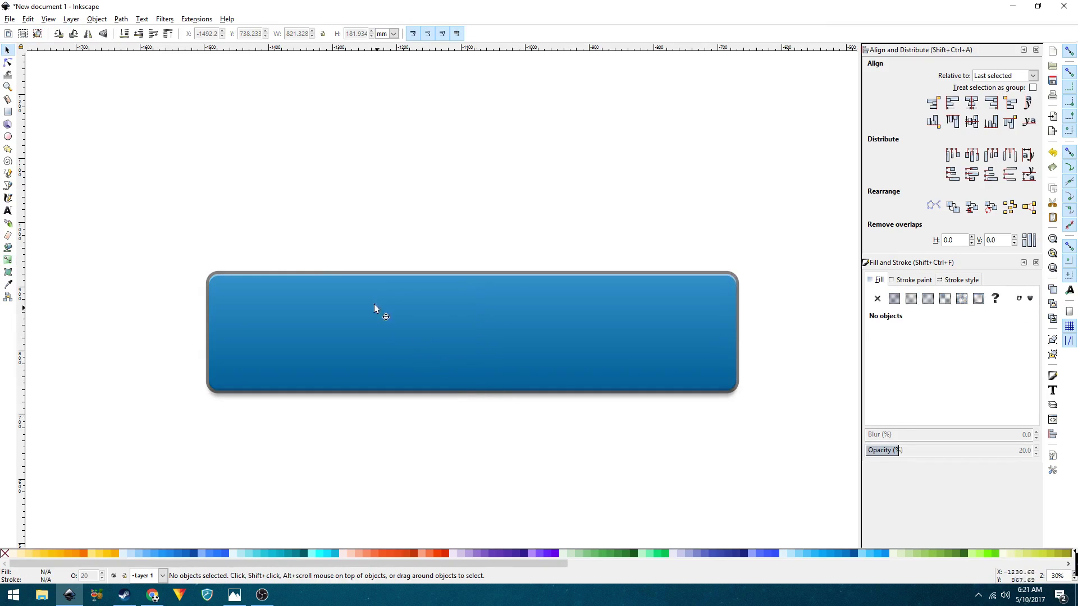
- Undo and redo the last two changes to compare the button's appearance
{"action": "key", "text": "ctrl+z"}
{"action": "key", "text": "ctrl+z"}
{"action": "key", "text": "ctrl+shift+z"}
{"action": "key", "text": "ctrl+shift+z"}
- Add the text "LOGIN" above the button at font size 144
{"action": "scroll", "coordinate": [466, 332], "scroll_direction": "down", "scroll_amount": 1}
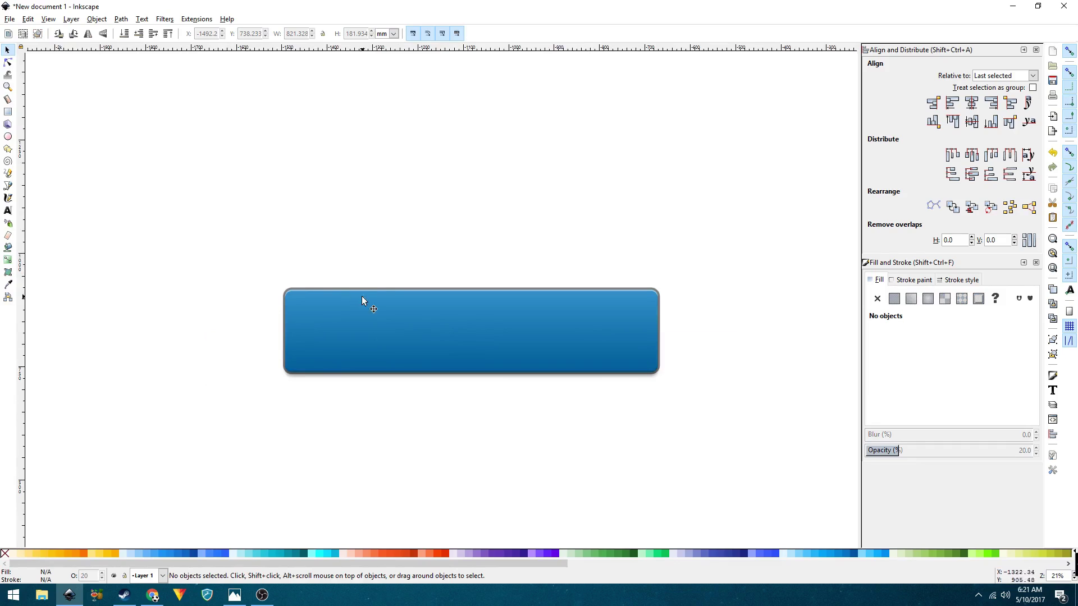
{"action": "left_click", "coordinate": [8, 210]}
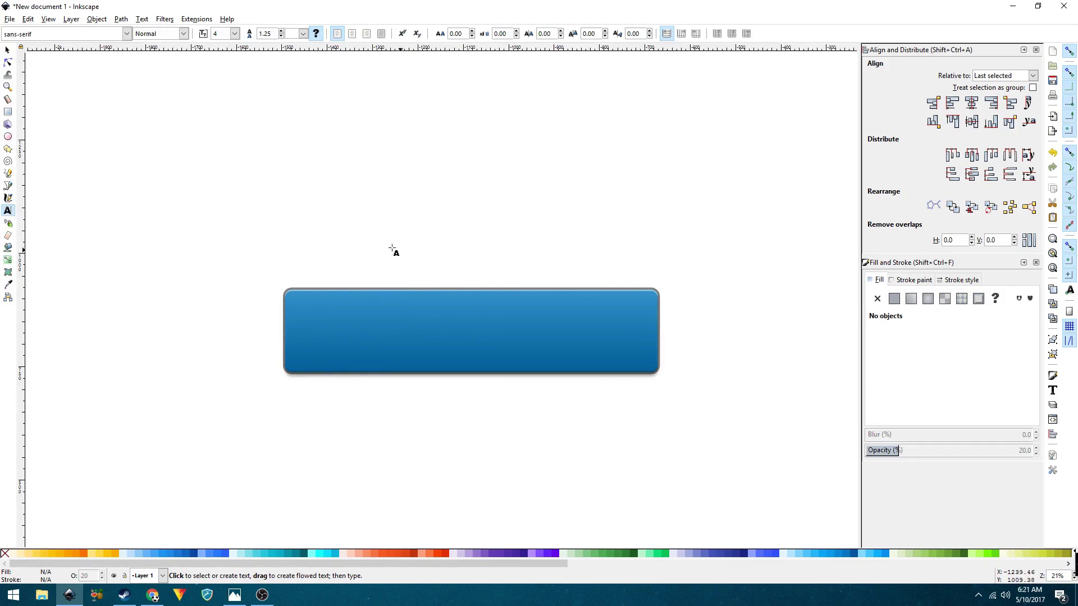
{"action": "left_click", "coordinate": [235, 33]}
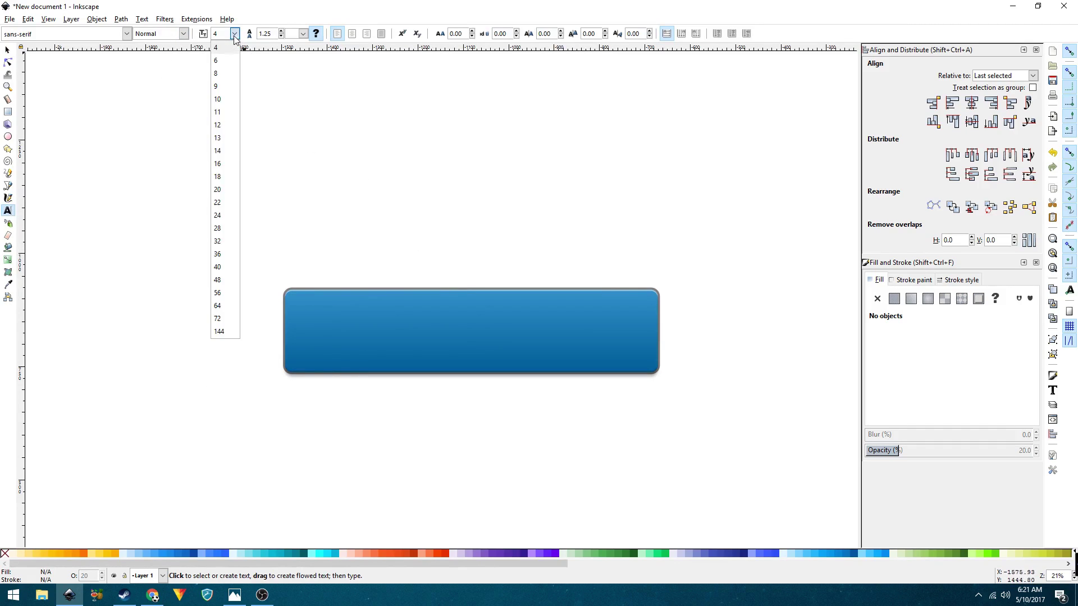
{"action": "left_click", "coordinate": [235, 331]}
{"action": "left_click", "coordinate": [340, 252]}
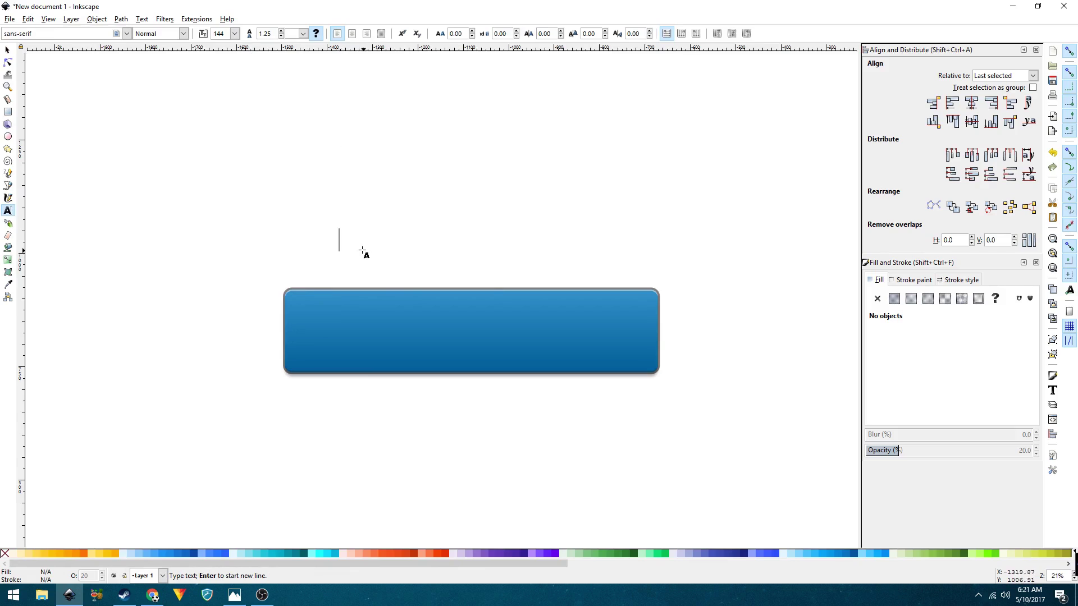
{"action": "type", "text": "LOGIN"}
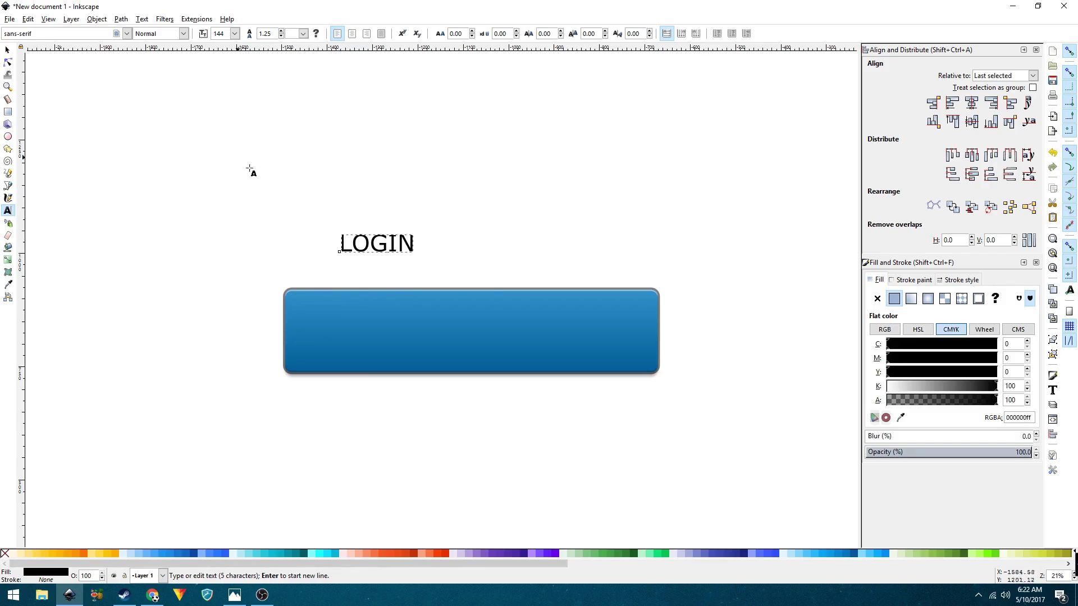
- Change the font of the LOGIN text to Helvetica-Normal
{"action": "double_click", "coordinate": [365, 242]}
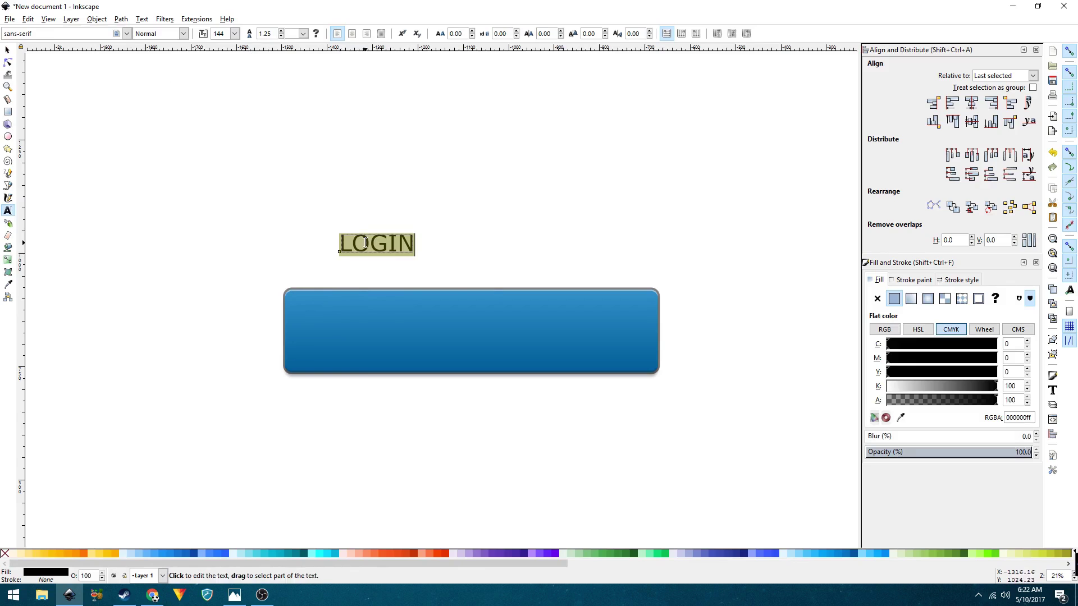
{"action": "left_click", "coordinate": [127, 33]}
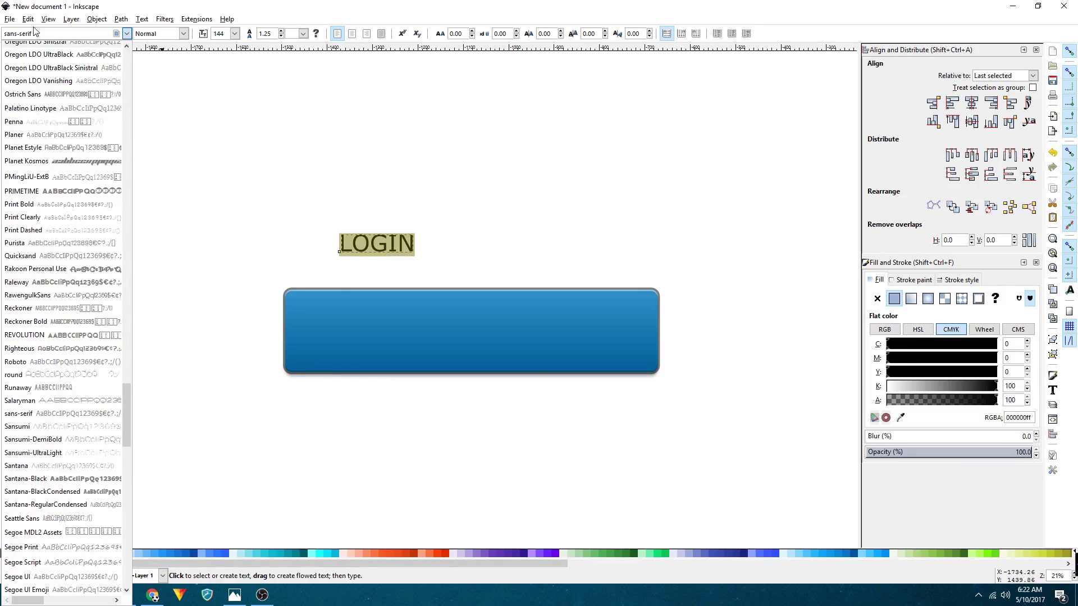
{"action": "scroll", "coordinate": [79, 455], "scroll_direction": "down", "scroll_amount": 6}
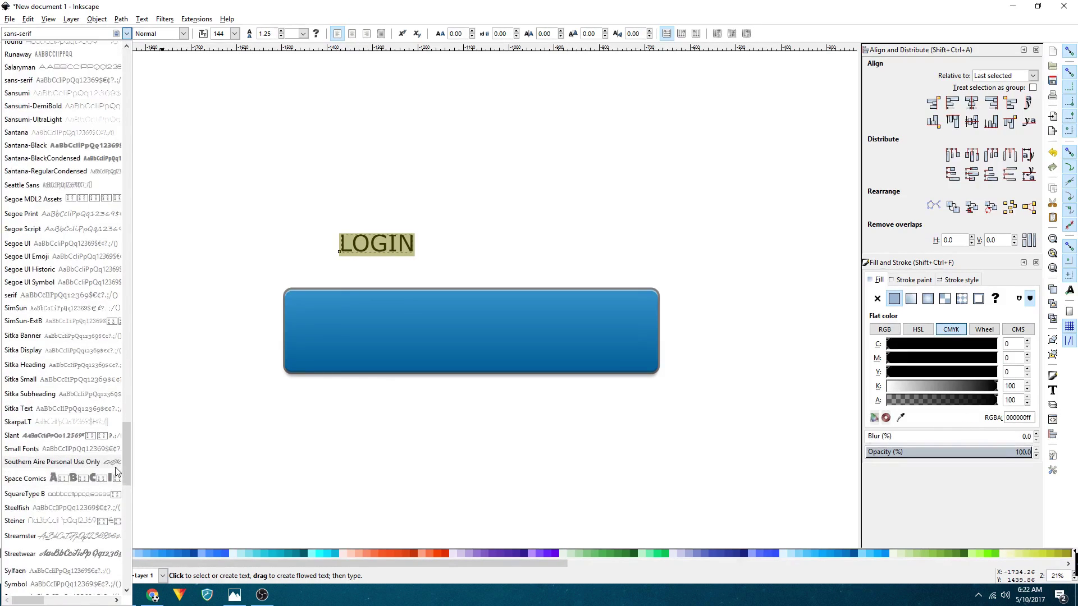
{"action": "left_click_drag", "start_coordinate": [128, 460], "coordinate": [122, 262]}
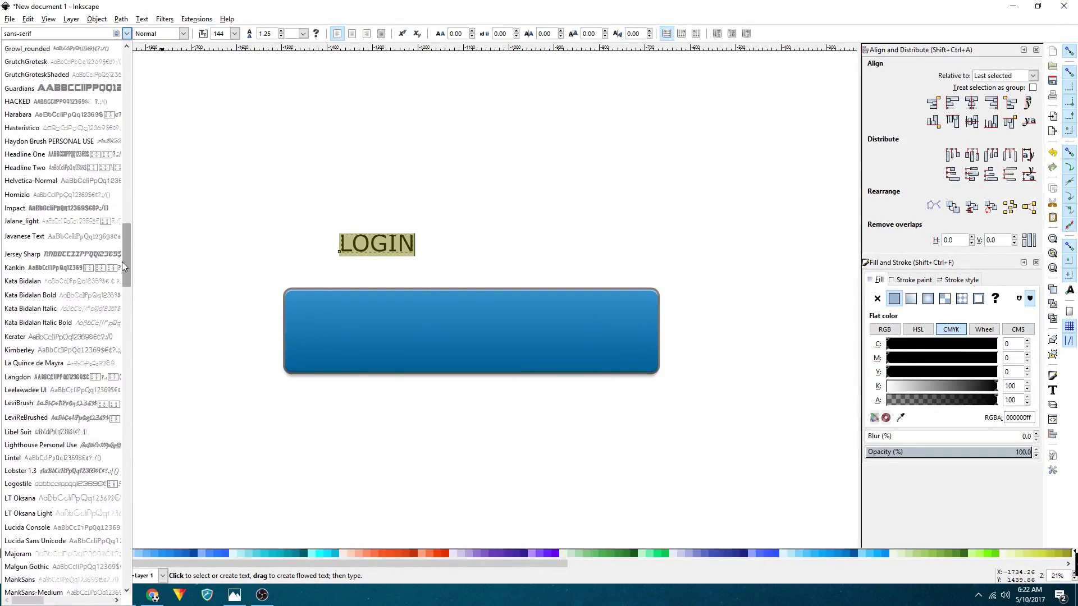
{"action": "left_click", "coordinate": [40, 181]}
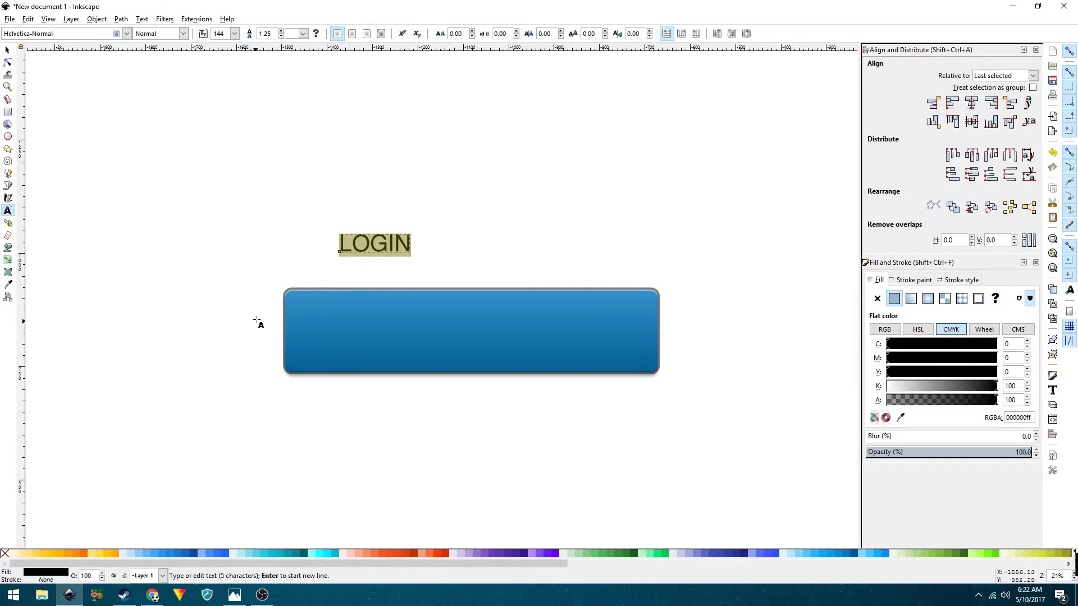
- Centre the LOGIN text on the blue rectangle both horizontally and vertically
{"action": "key", "text": "F1"}
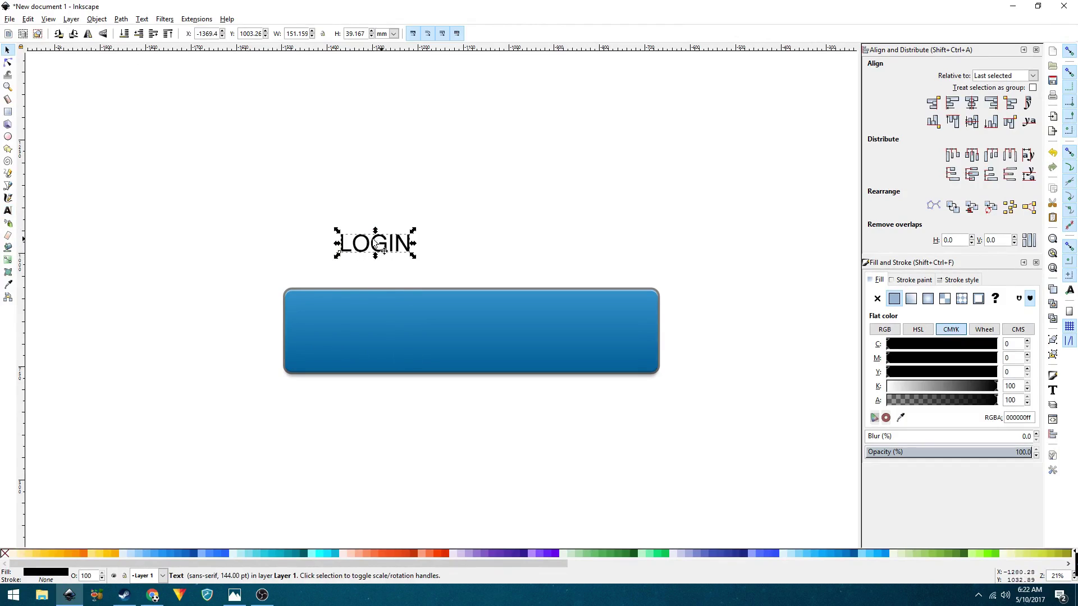
{"action": "left_click", "coordinate": [456, 334], "text": "shift"}
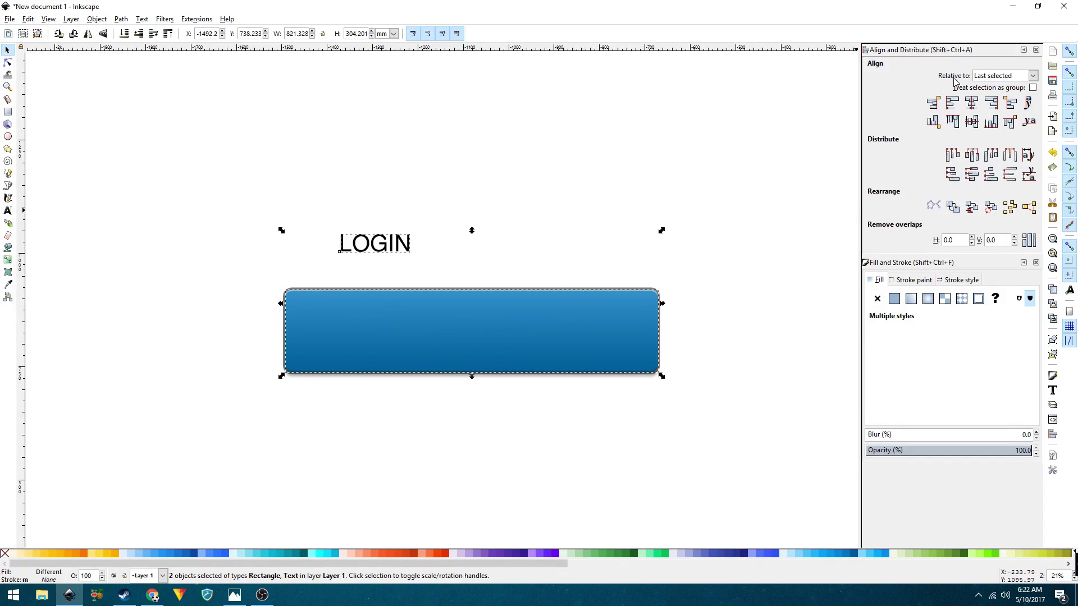
{"action": "left_click", "coordinate": [972, 104]}
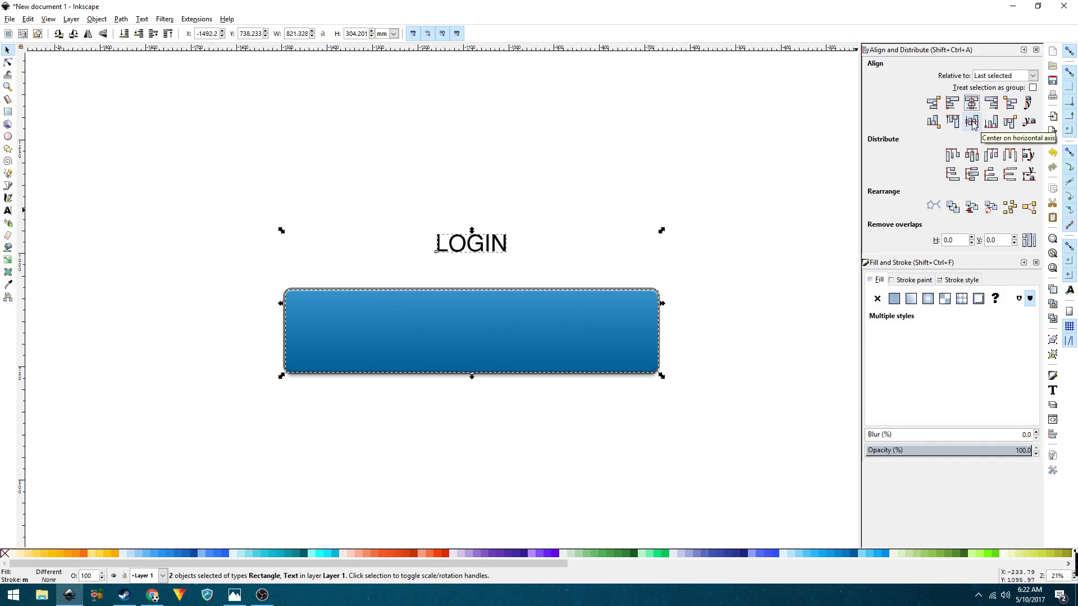
{"action": "left_click", "coordinate": [972, 121]}
{"action": "left_click", "coordinate": [349, 211]}
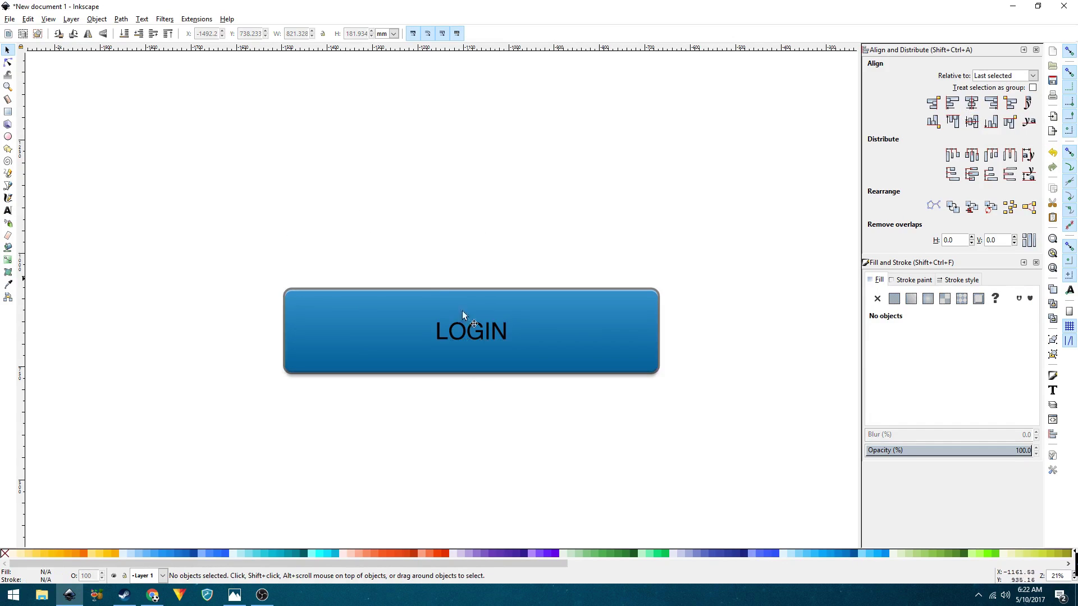
- Enlarge the LOGIN text proportionally about its centre to about 270 × 70 mm
{"action": "left_click", "coordinate": [466, 332]}
{"action": "key", "text": "Escape"}
{"action": "left_click", "coordinate": [471, 333]}
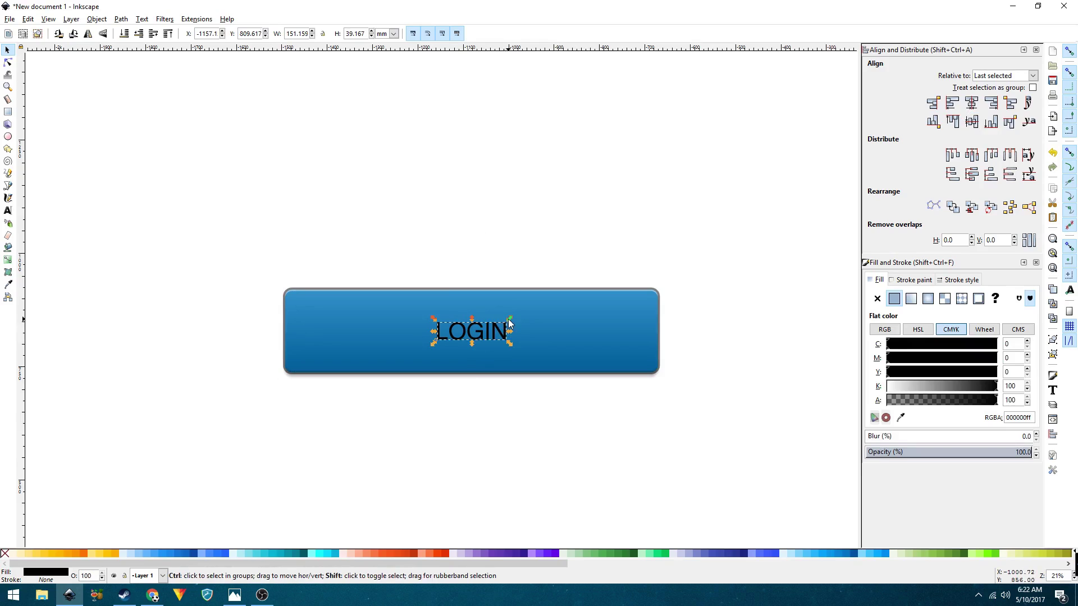
{"action": "left_click_drag", "start_coordinate": [509, 319], "coordinate": [534, 308]}
{"action": "key", "text": "Escape"}
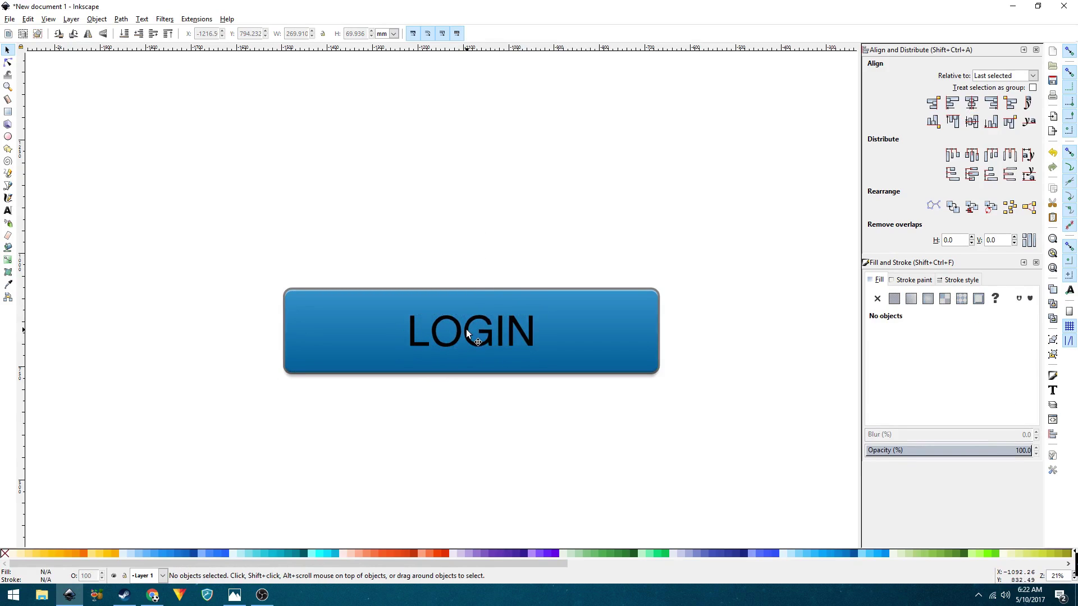
- Fill the LOGIN text with white
{"action": "left_click", "coordinate": [466, 329]}
{"action": "left_click_drag", "start_coordinate": [911, 384], "coordinate": [842, 387]}
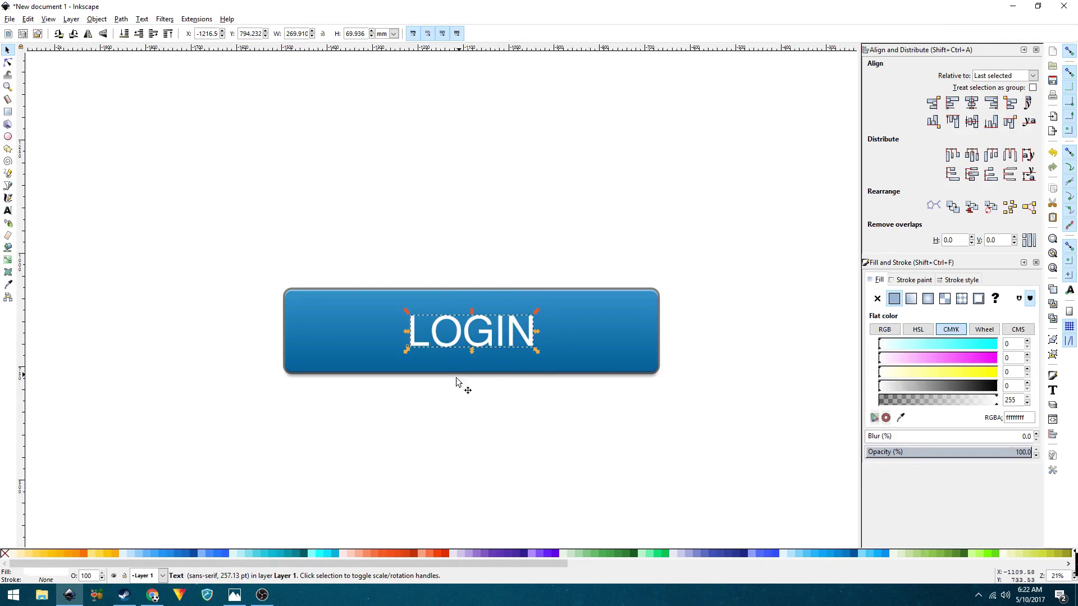
{"action": "left_click", "coordinate": [454, 400]}
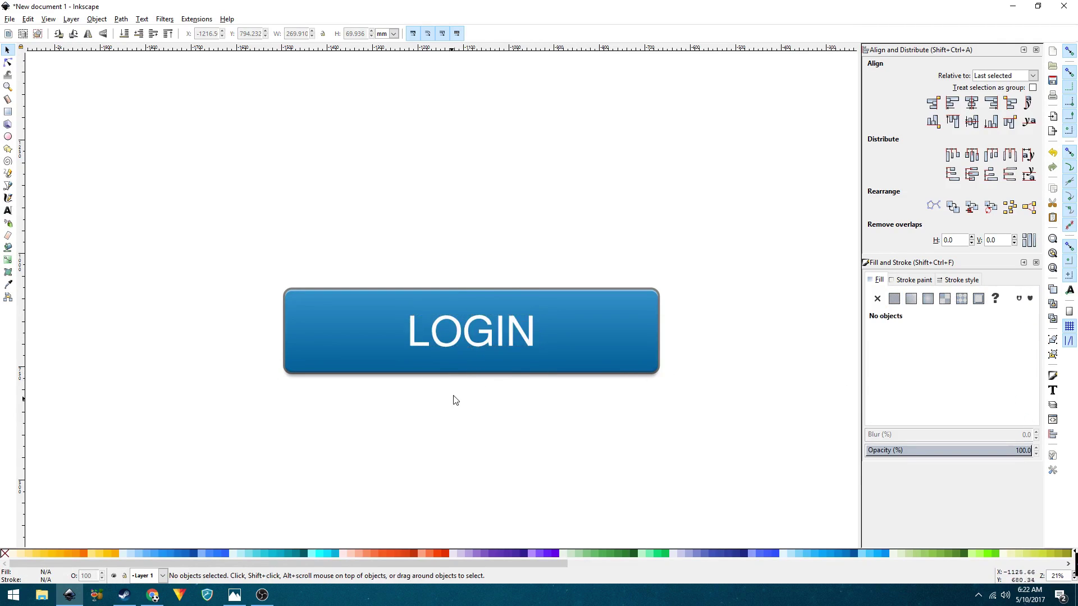
- Start a drop shadow on the LOGIN text with blur radius 0, horizontal offset 0, vertical offset -0.5 px and shadow type Outer
{"action": "left_click", "coordinate": [473, 341]}
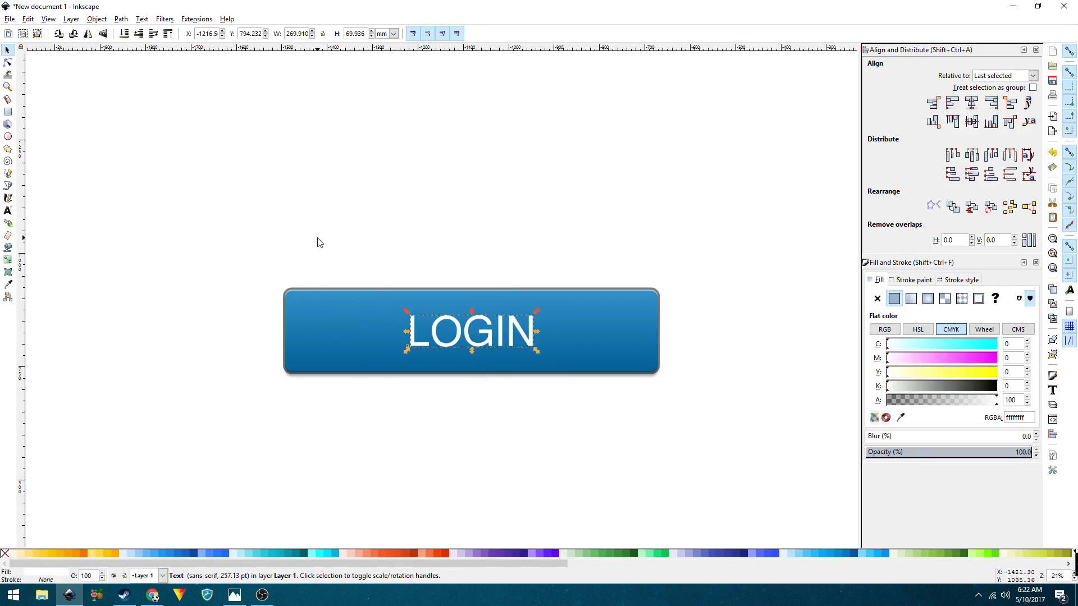
{"action": "left_click", "coordinate": [167, 21]}
{"action": "mouse_move", "coordinate": [213, 203]}
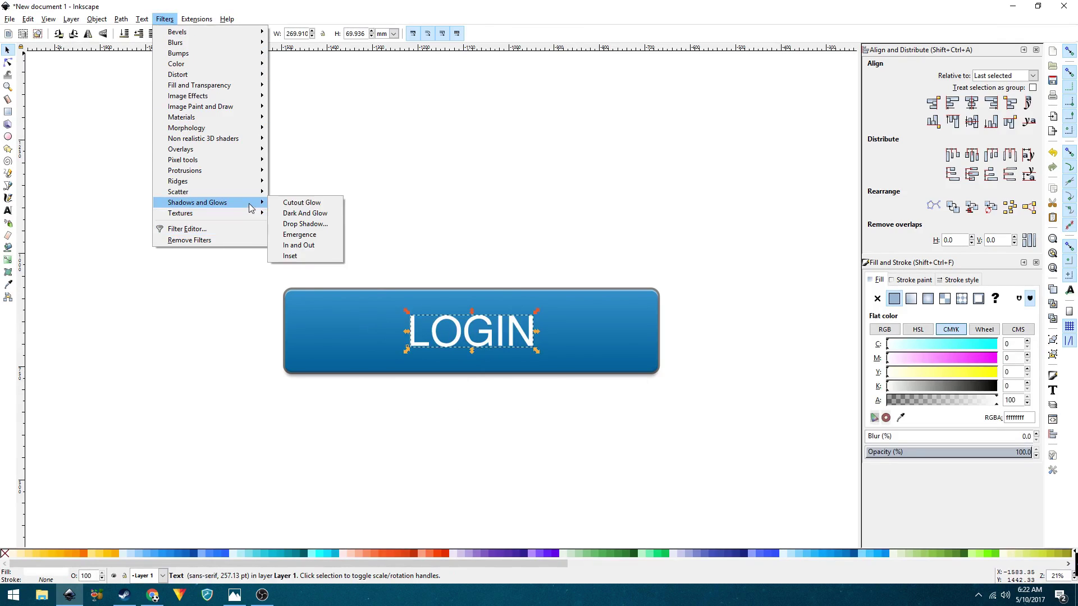
{"action": "left_click", "coordinate": [314, 225]}
{"action": "left_click_drag", "start_coordinate": [575, 214], "coordinate": [260, 118]}
{"action": "double_click", "coordinate": [330, 151]}
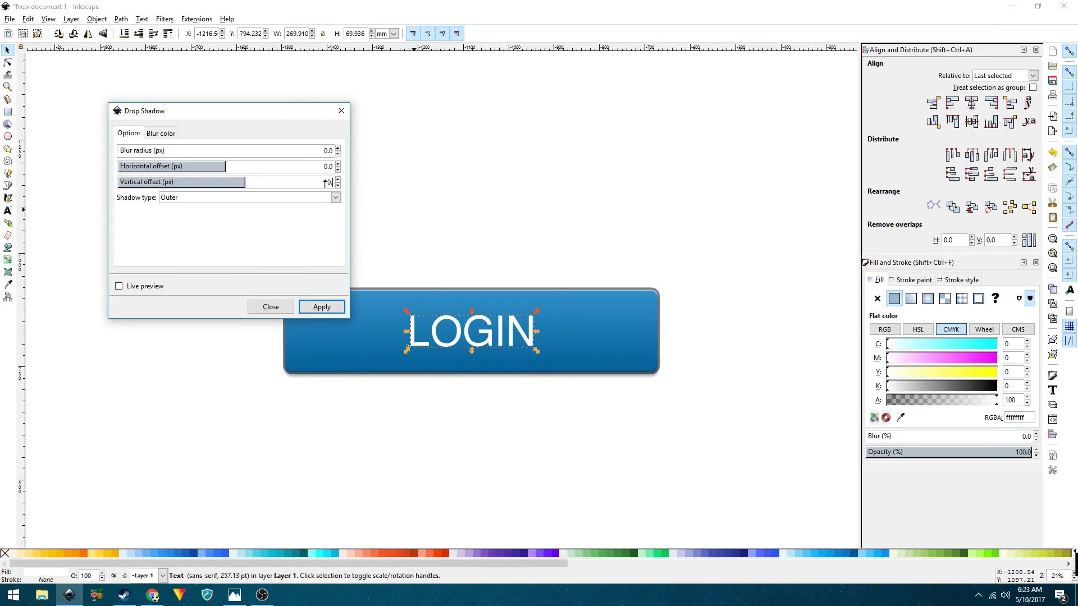
{"action": "left_click", "coordinate": [189, 198]}
{"action": "left_click", "coordinate": [184, 207]}
- Set the text shadow's colour to fully opaque black with alpha 100 and preview it briefly
{"action": "left_click", "coordinate": [168, 134]}
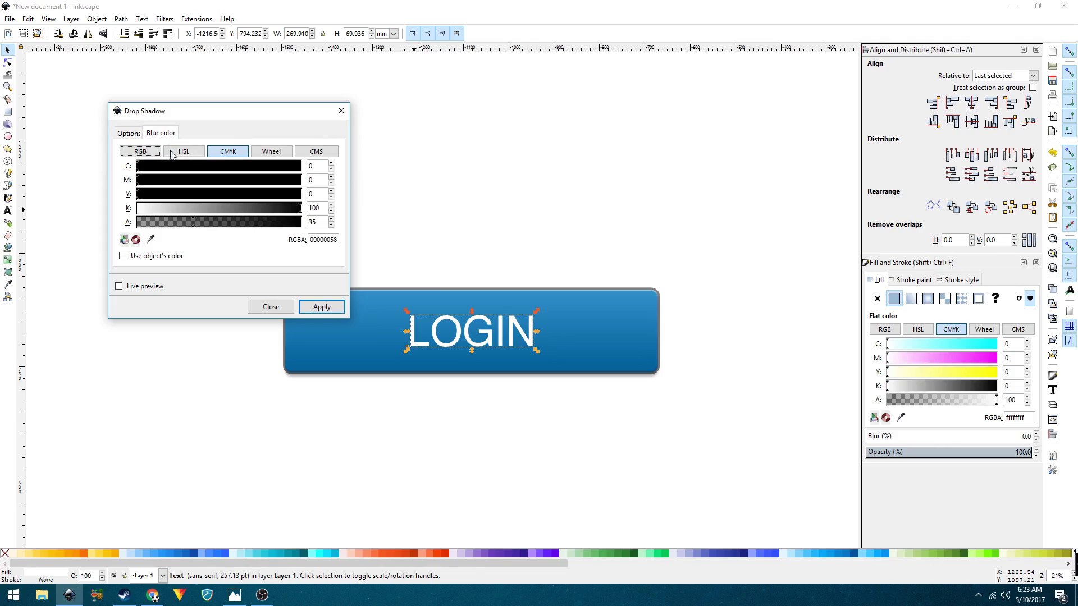
{"action": "left_click_drag", "start_coordinate": [196, 223], "coordinate": [311, 223]}
{"action": "left_click", "coordinate": [119, 287]}
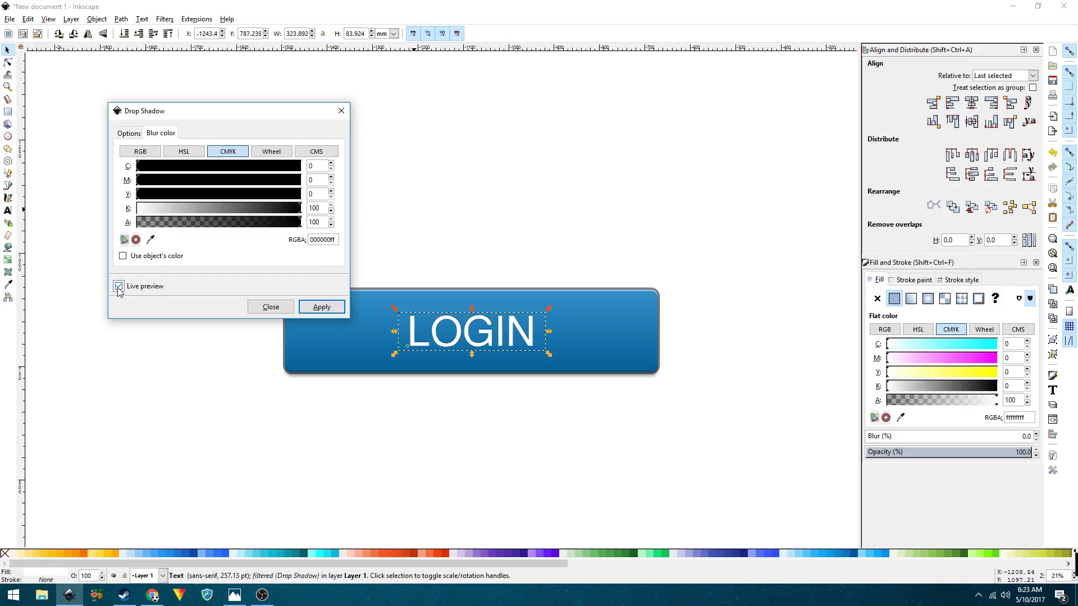
{"action": "left_click", "coordinate": [118, 286]}
- Set the text shadow's vertical offset to -3.0 px, preview it and apply the drop shadow
{"action": "left_click", "coordinate": [132, 133]}
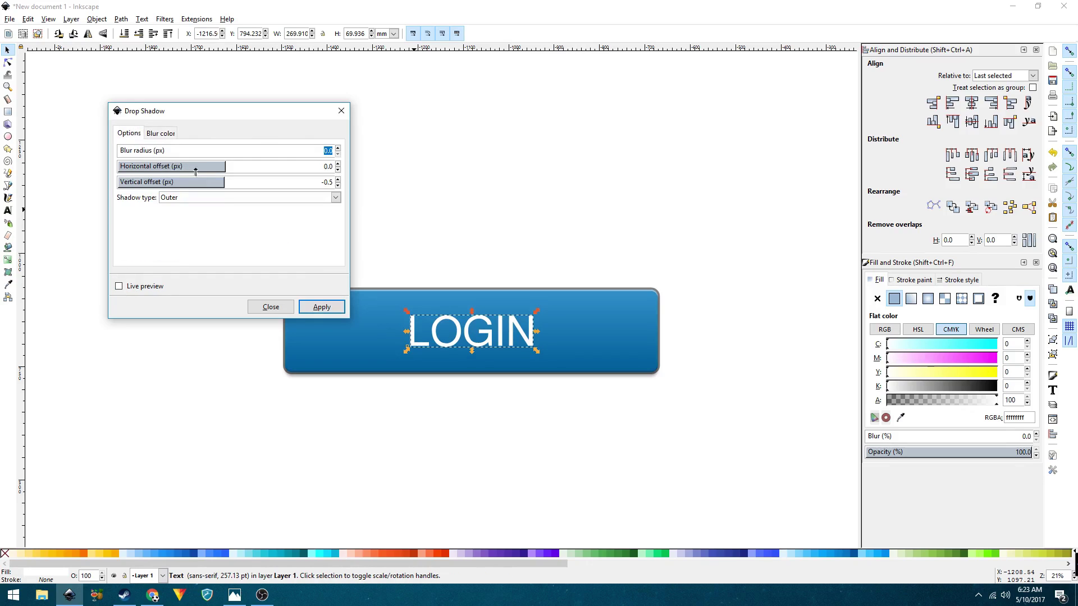
{"action": "left_click", "coordinate": [338, 179]}
{"action": "left_click", "coordinate": [119, 287]}
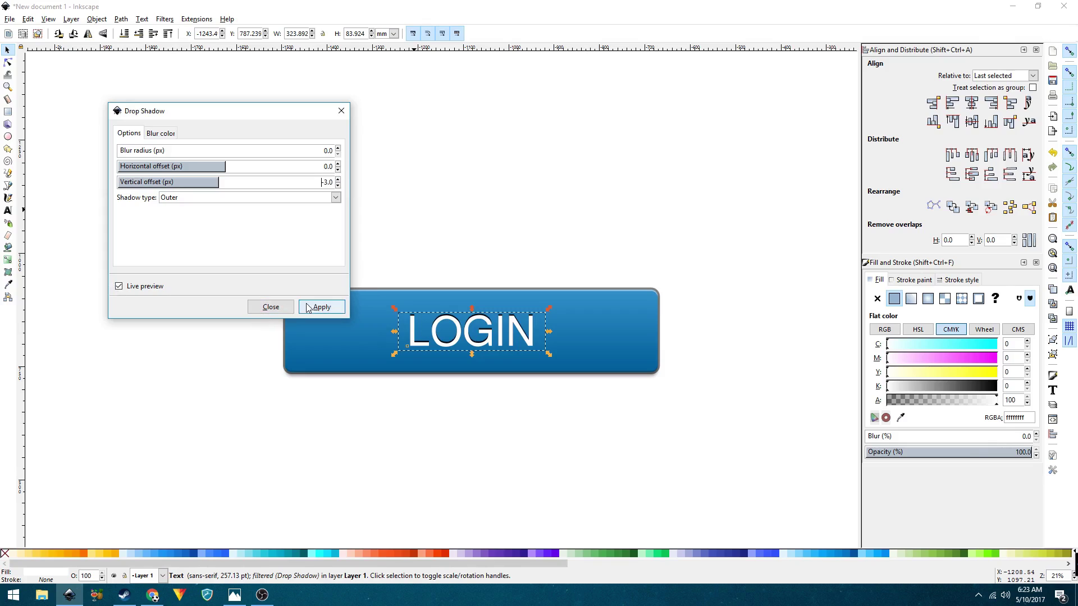
{"action": "left_click", "coordinate": [270, 306]}
{"action": "left_click", "coordinate": [203, 219]}
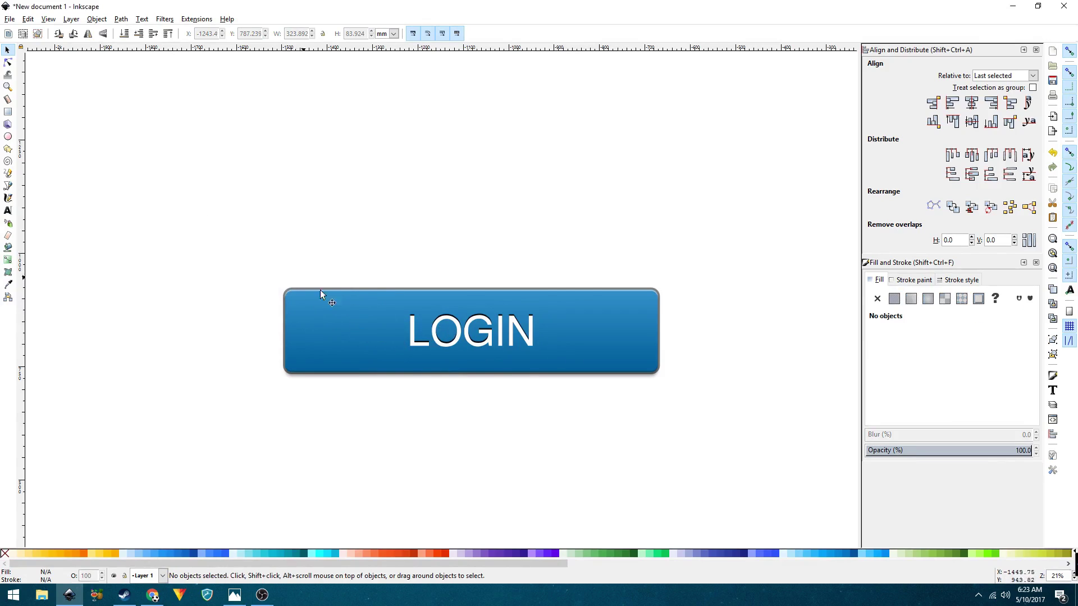
- Group all six objects of the login button
{"action": "scroll", "coordinate": [477, 353], "scroll_direction": "up", "scroll_amount": 1}
{"action": "scroll", "coordinate": [477, 353], "scroll_direction": "down", "scroll_amount": 1}
{"action": "left_click_drag", "start_coordinate": [199, 206], "coordinate": [773, 488]}
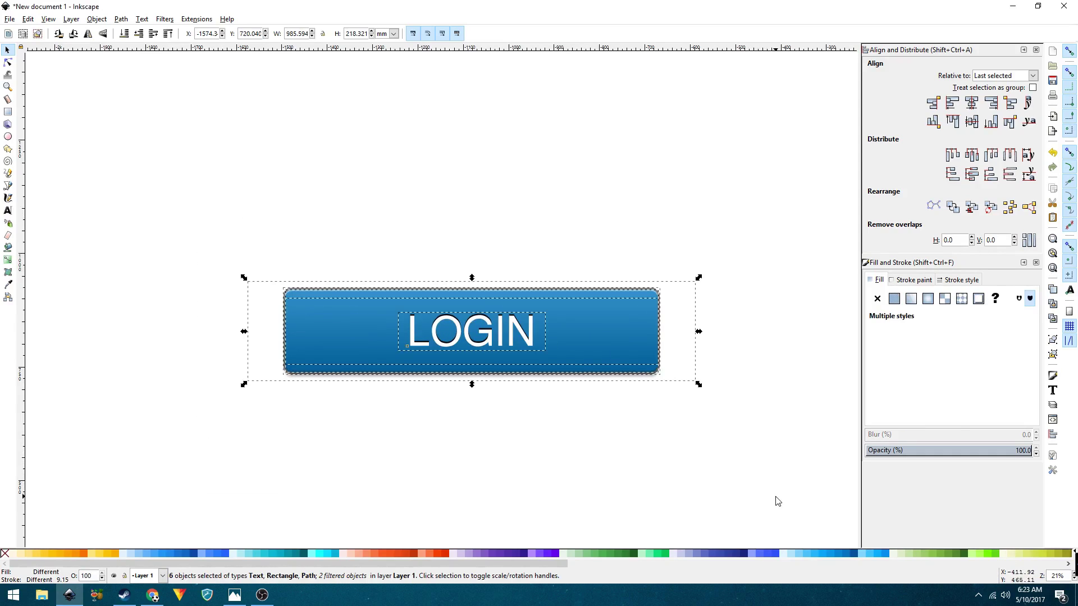
{"action": "left_click", "coordinate": [1053, 339]}
- Duplicate the grouped button and place the two copies one above the other with a gap between them
{"action": "left_click_drag", "start_coordinate": [454, 351], "coordinate": [425, 204]}
{"action": "left_click_drag", "start_coordinate": [414, 161], "coordinate": [447, 343]}
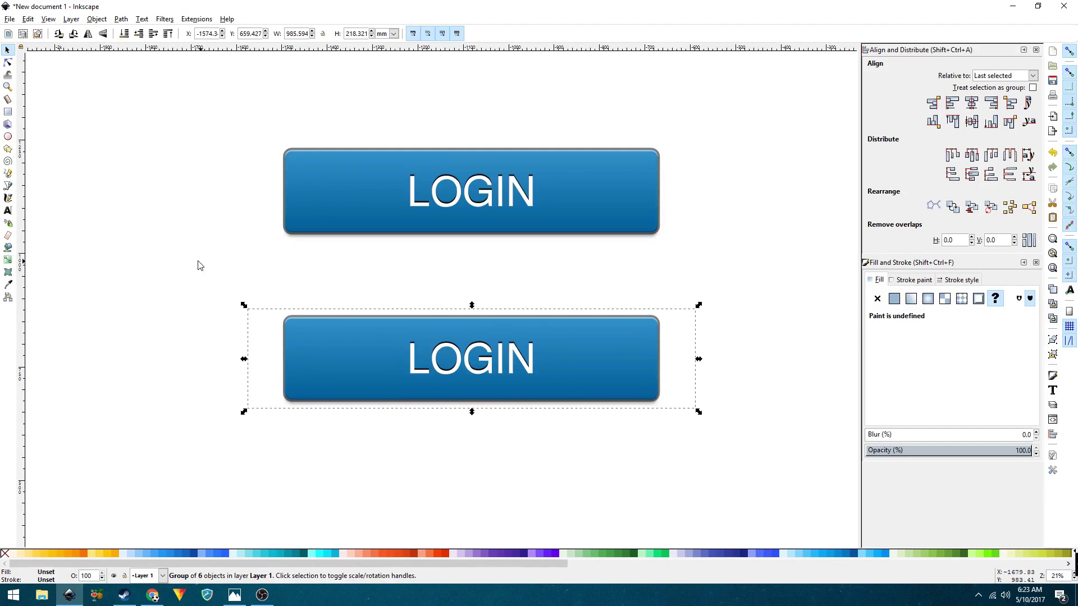
{"action": "left_click", "coordinate": [199, 265]}
- Ungroup the lower copy of the button into its separate objects
{"action": "scroll", "coordinate": [292, 336], "scroll_direction": "up", "scroll_amount": 2, "text": "ctrl"}
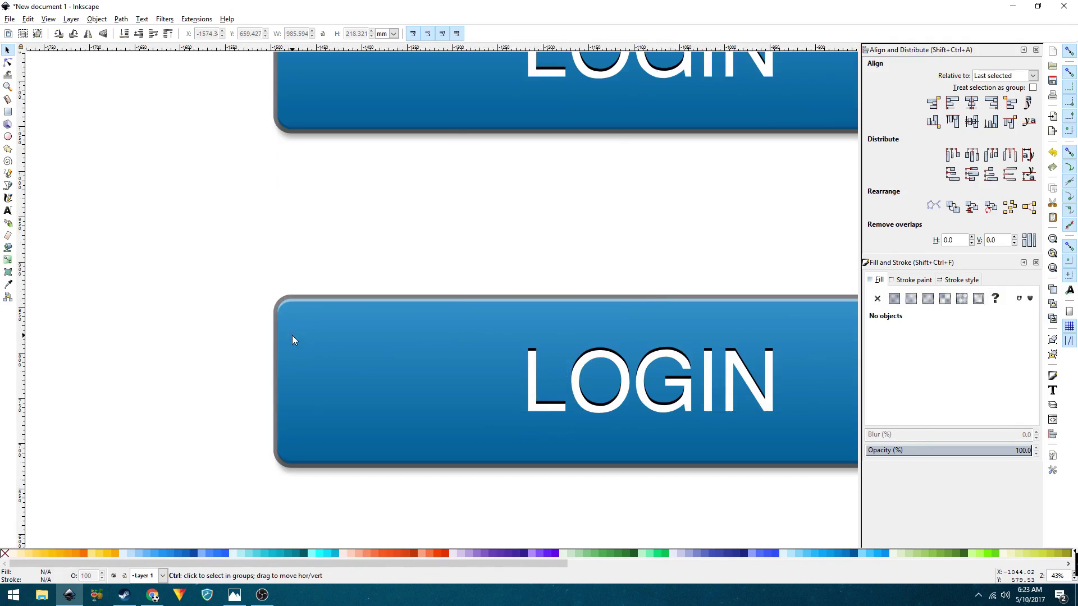
{"action": "scroll", "coordinate": [292, 335], "scroll_direction": "down", "scroll_amount": 1, "text": "ctrl"}
{"action": "left_click", "coordinate": [518, 376]}
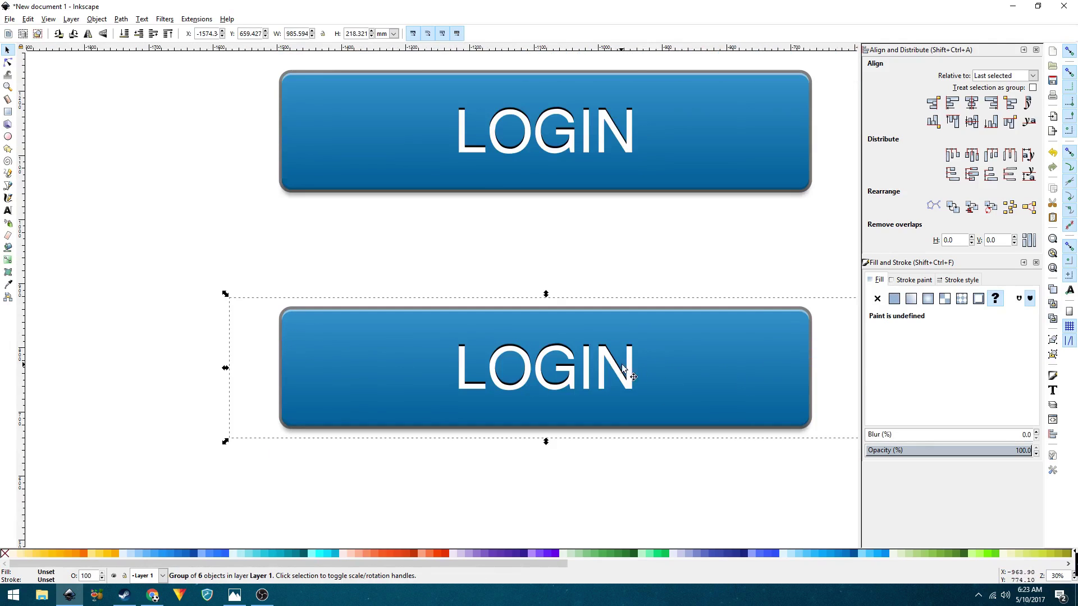
{"action": "left_click", "coordinate": [1053, 355]}
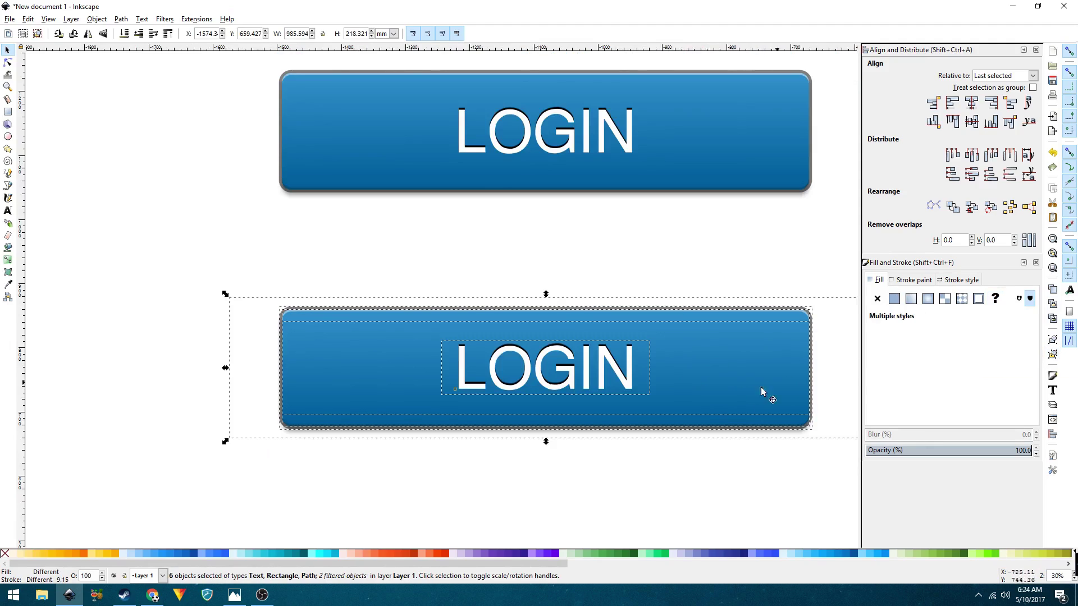
{"action": "left_click", "coordinate": [623, 460]}
{"action": "scroll", "coordinate": [620, 459], "scroll_direction": "right", "scroll_amount": 3}
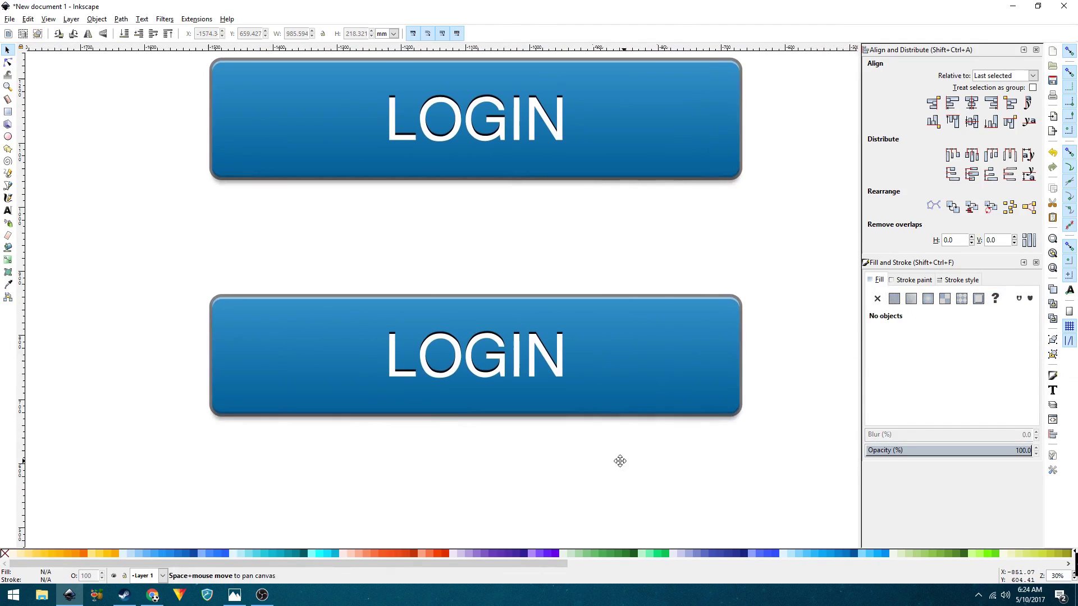
- Move the lower button's gradient overlay aside and undo the move
{"action": "left_click", "coordinate": [621, 355]}
{"action": "left_click_drag", "start_coordinate": [654, 345], "coordinate": [556, 363]}
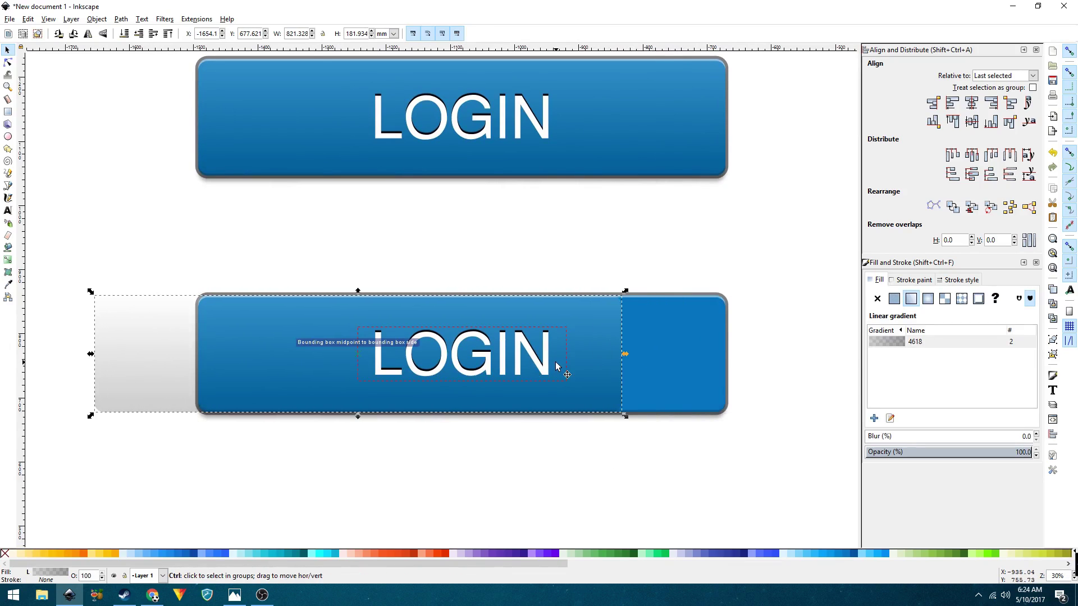
{"action": "key", "text": "ctrl+z"}
{"action": "left_click", "coordinate": [837, 321]}
- Reverse the lower button's overlay gradient vertically so it runs from black at its upper edge to white at its lower edge
{"action": "left_click", "coordinate": [461, 351]}
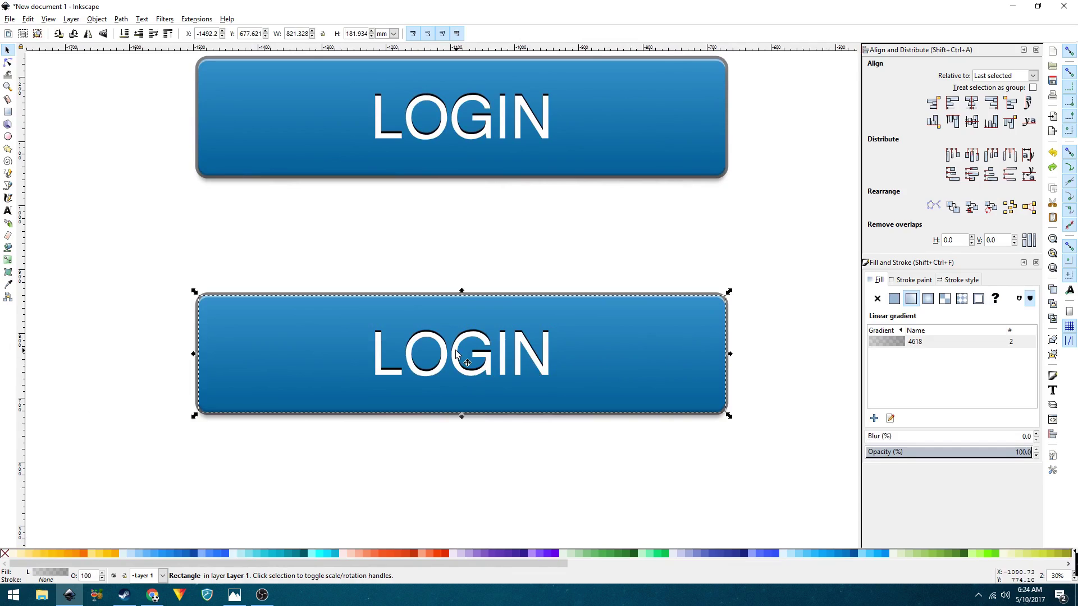
{"action": "left_click", "coordinate": [8, 260]}
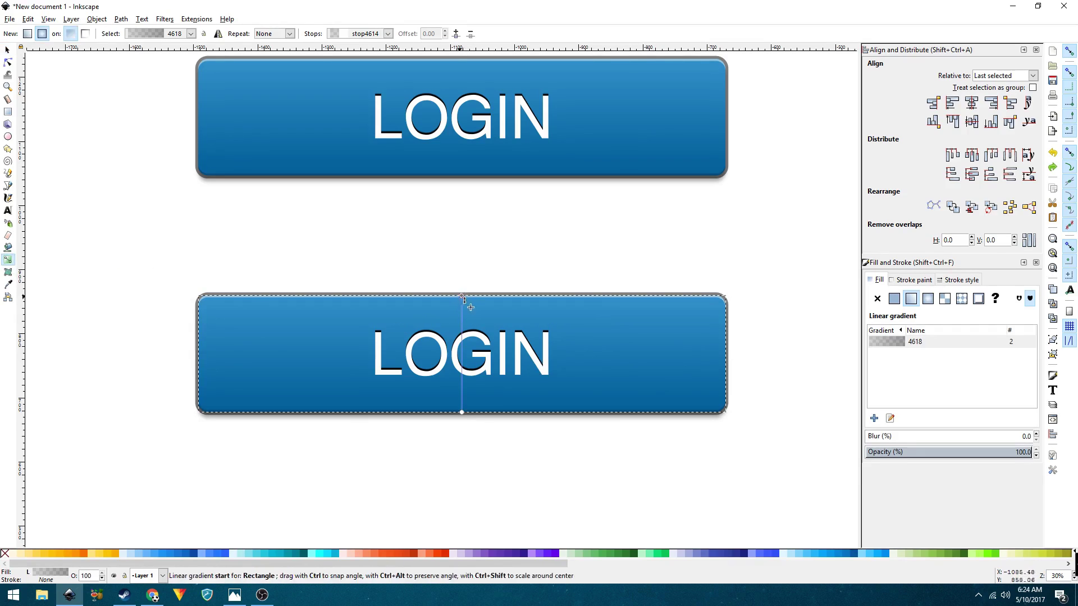
{"action": "key", "text": "ctrl"}
{"action": "left_click_drag", "start_coordinate": [462, 297], "coordinate": [462, 462]}
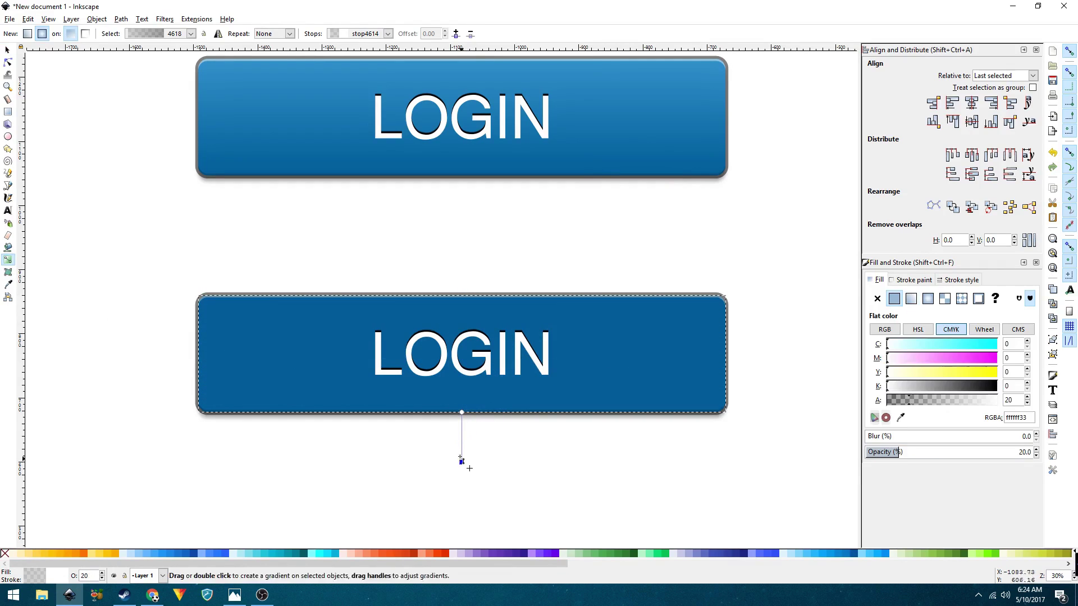
{"action": "left_click_drag", "start_coordinate": [462, 413], "coordinate": [462, 312]}
{"action": "left_click_drag", "start_coordinate": [469, 461], "coordinate": [461, 410]}
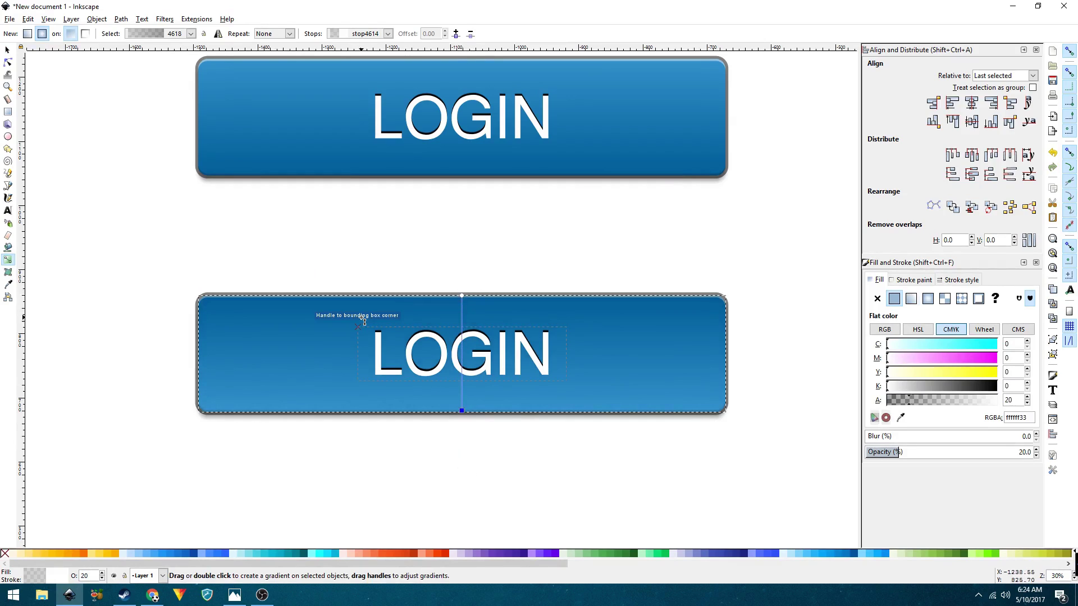
{"action": "key", "text": "s"}
{"action": "left_click", "coordinate": [297, 245]}
{"action": "scroll", "coordinate": [358, 334], "scroll_direction": "down", "scroll_amount": 1}
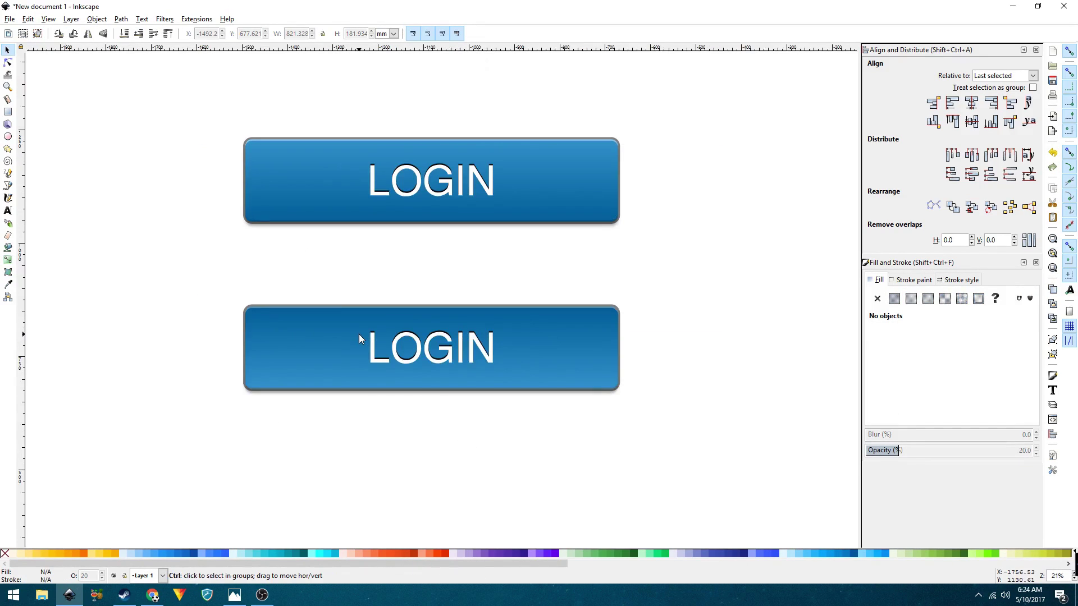
{"action": "left_click_drag", "start_coordinate": [200, 270], "coordinate": [732, 489]}
{"action": "left_click", "coordinate": [286, 269]}
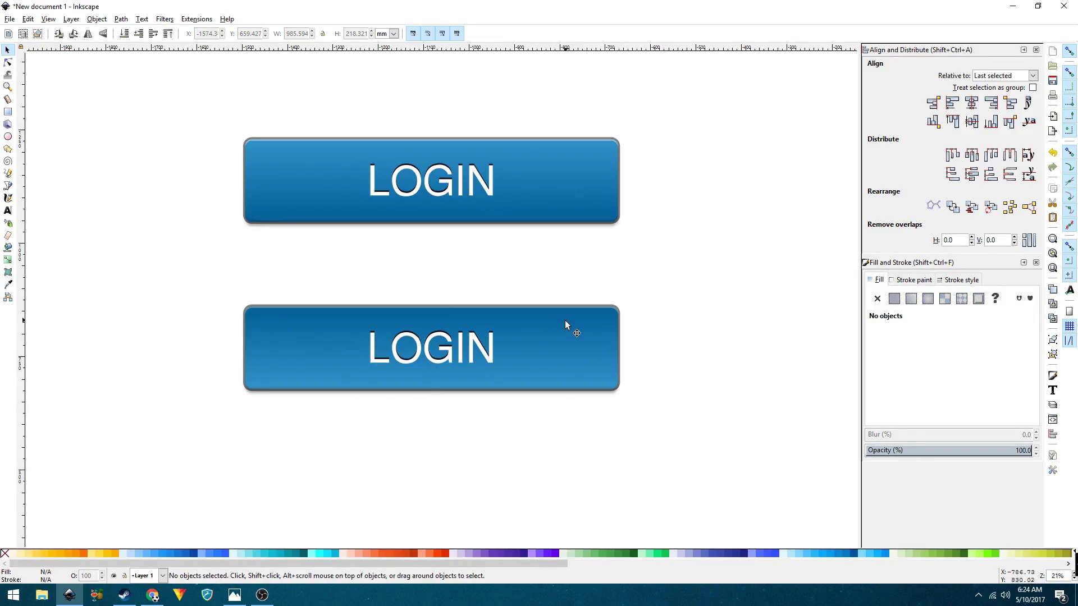
- Shift the lower button's gradient overlay about 217 mm to the left to uncover the blue base rectangle
{"action": "left_click", "coordinate": [570, 350]}
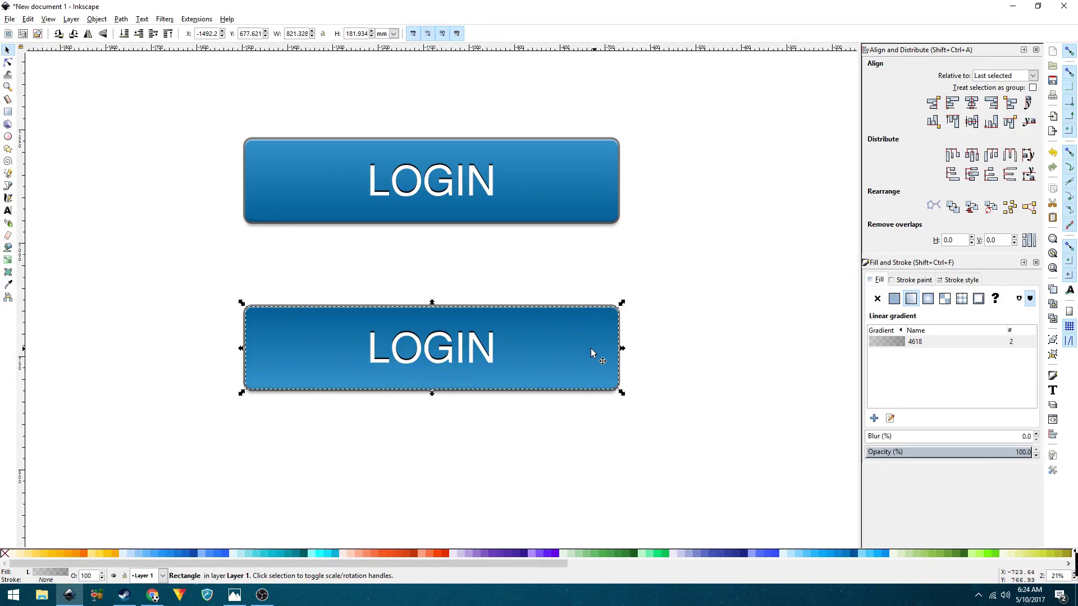
{"action": "left_click_drag", "start_coordinate": [589, 348], "coordinate": [443, 349]}
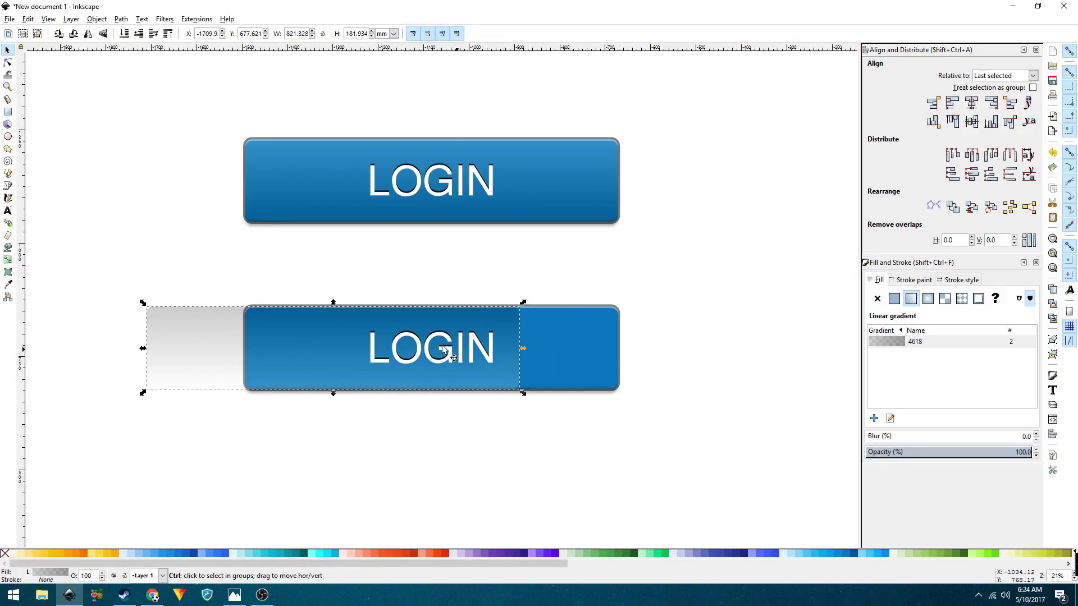
{"action": "left_click", "coordinate": [676, 388]}
{"action": "scroll", "coordinate": [578, 366], "scroll_direction": "up", "scroll_amount": 1}
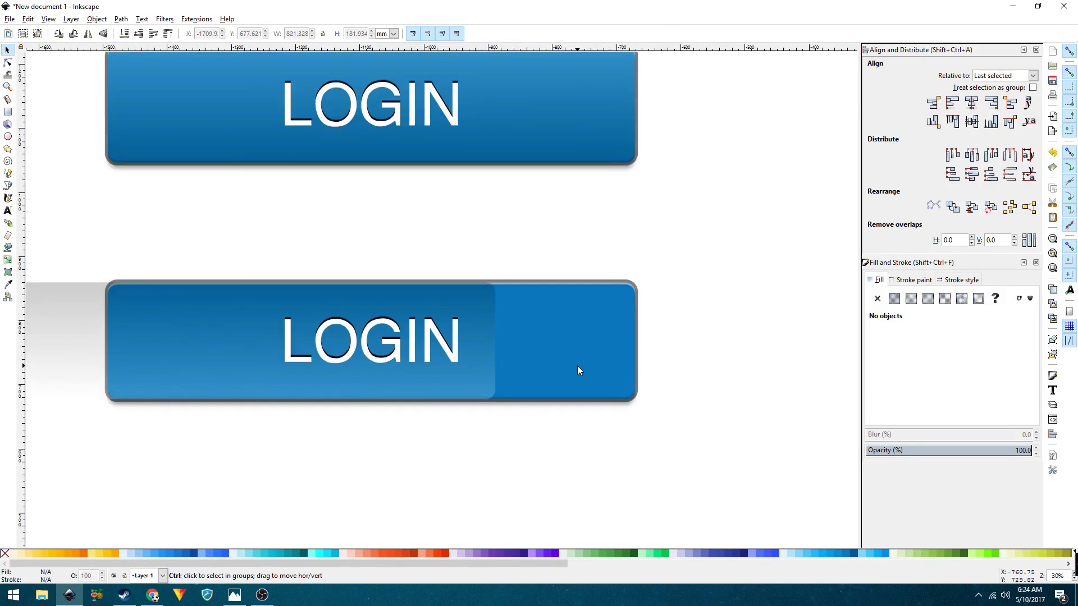
- Change the fill of the lower button's base rectangle to the orange ff7043
{"action": "scroll", "coordinate": [577, 365], "scroll_direction": "up", "scroll_amount": 1}
{"action": "left_click", "coordinate": [550, 336]}
{"action": "key", "text": "Escape"}
{"action": "left_click", "coordinate": [613, 368]}
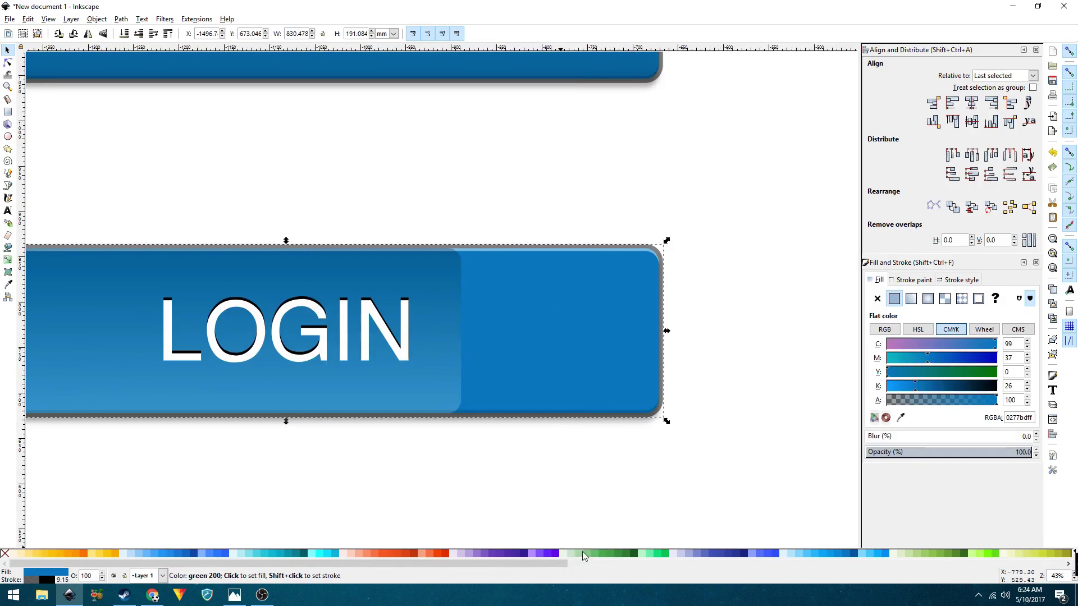
{"action": "left_click", "coordinate": [372, 553]}
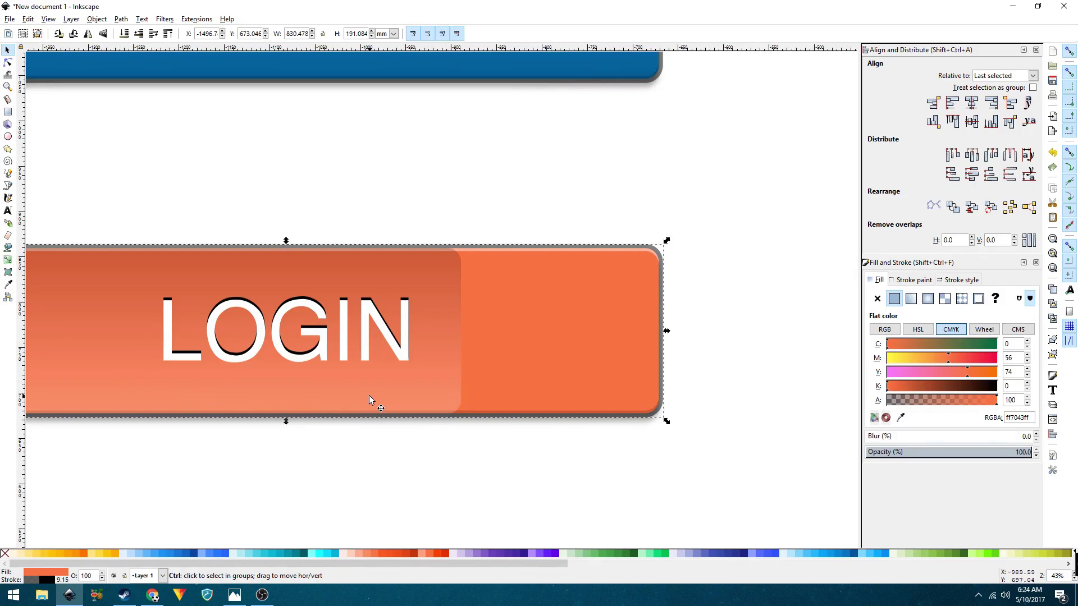
- Try to centre the overlay and the orange rectangle horizontally with the overlay as reference, and undo it
{"action": "left_click", "coordinate": [396, 389], "text": "shift"}
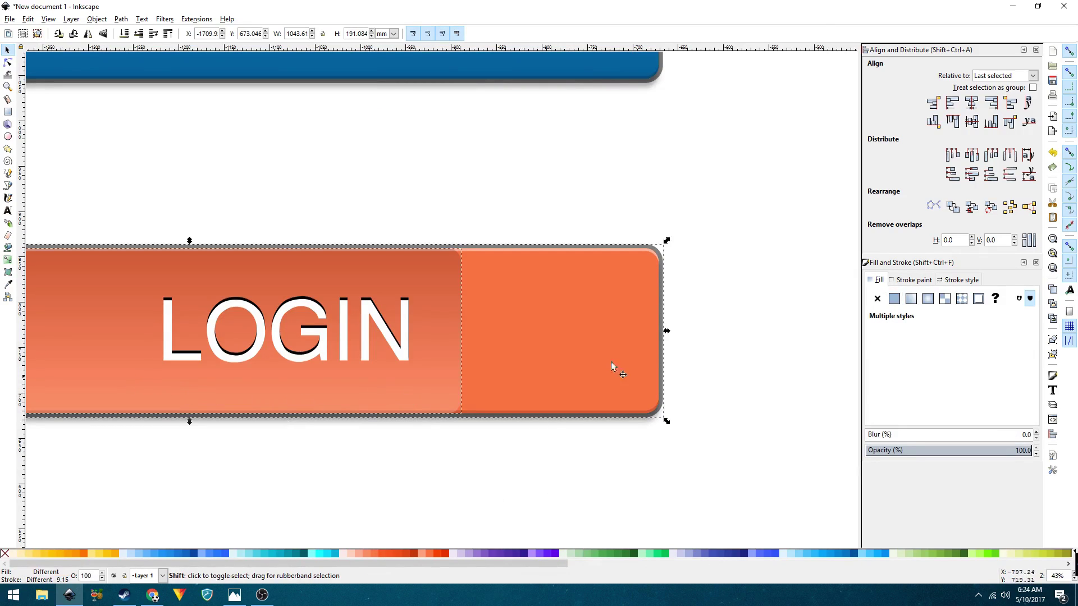
{"action": "left_click", "coordinate": [969, 106]}
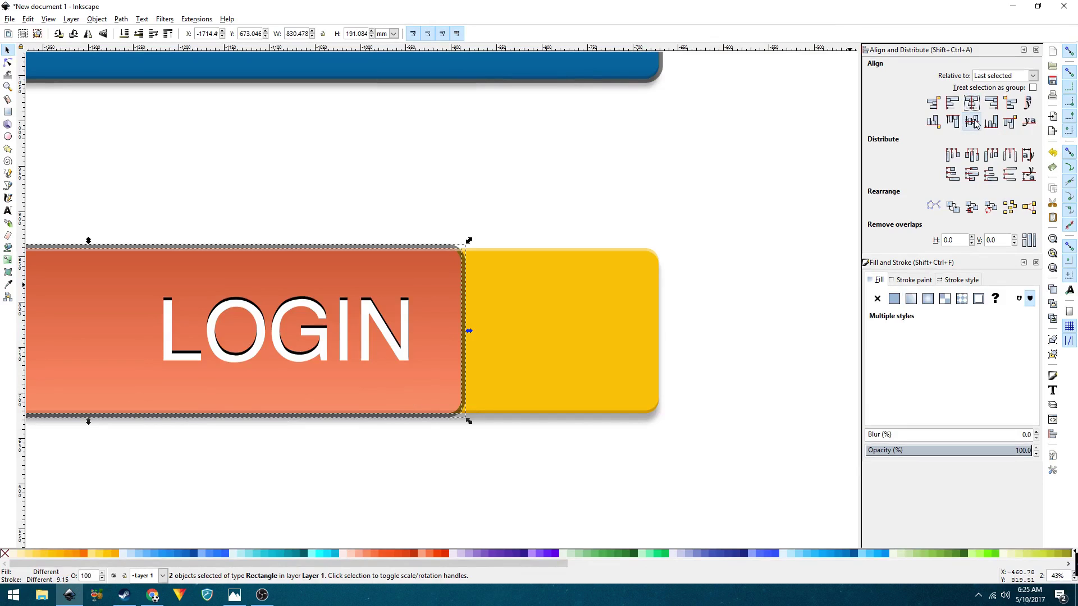
{"action": "key", "text": "ctrl+z"}
{"action": "key", "text": "Escape"}
- Centre the gradient overlay horizontally and vertically on the orange rectangle, using the rectangle as the alignment reference
{"action": "left_click", "coordinate": [415, 394]}
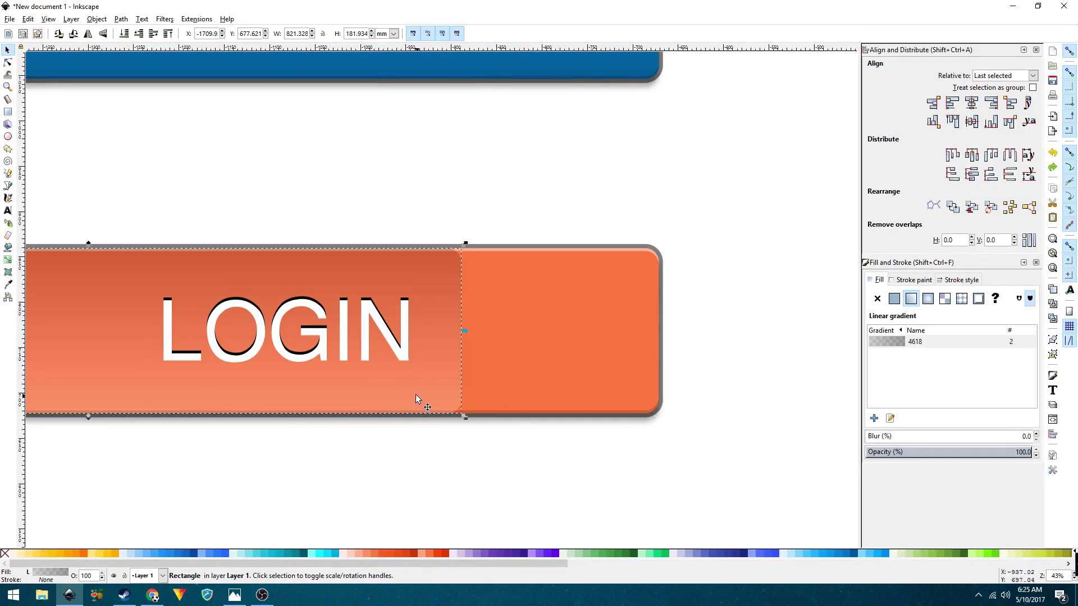
{"action": "left_click", "coordinate": [555, 321], "text": "shift"}
{"action": "left_click", "coordinate": [971, 104]}
{"action": "left_click", "coordinate": [969, 122]}
{"action": "key", "text": "Escape"}
{"action": "scroll", "coordinate": [539, 317], "scroll_direction": "down", "scroll_amount": 3}
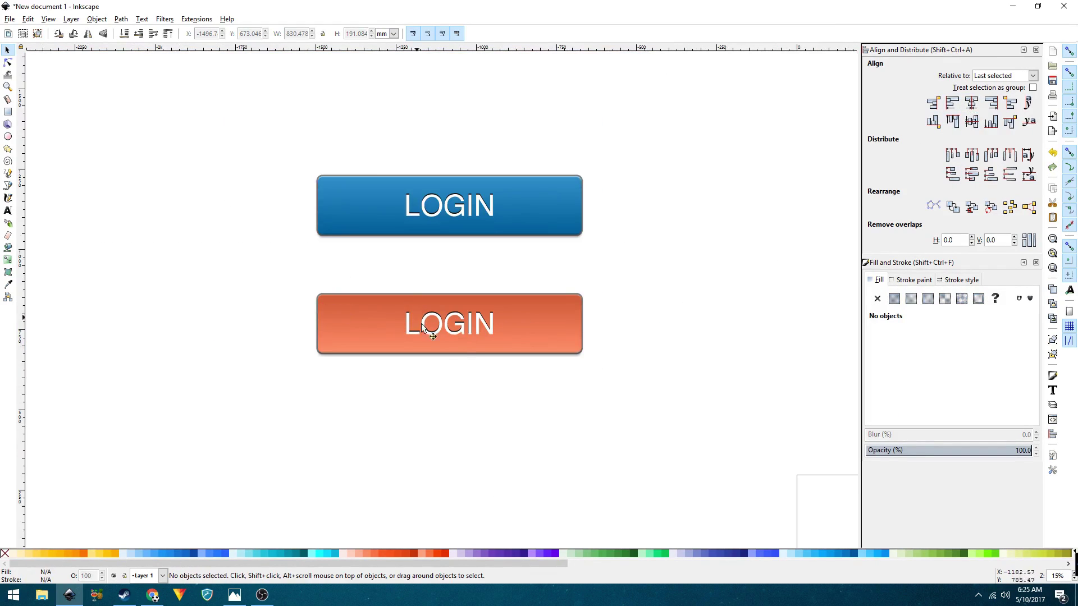
- Move both login buttons together about 740 mm to the left
{"action": "left_click_drag", "start_coordinate": [256, 127], "coordinate": [710, 477]}
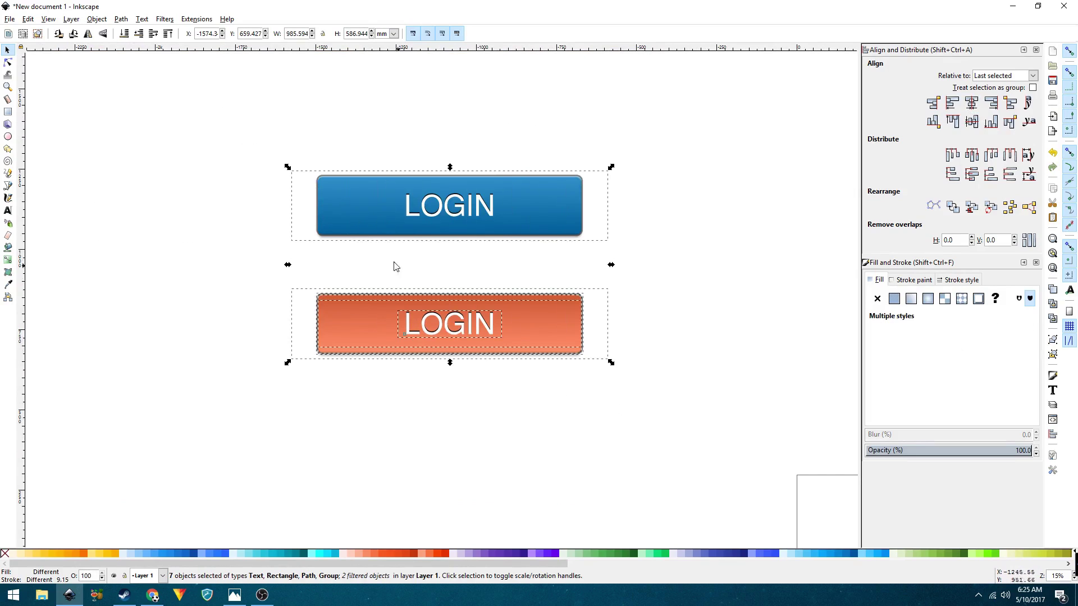
{"action": "left_click_drag", "start_coordinate": [415, 221], "coordinate": [197, 177]}
{"action": "left_click", "coordinate": [466, 287]}
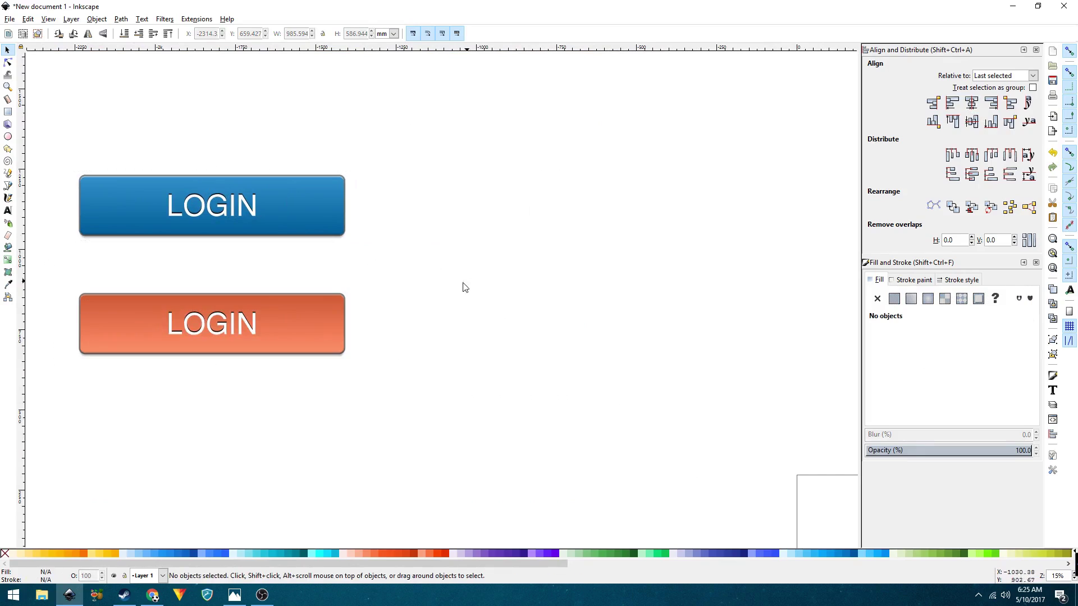
{"action": "left_click_drag", "start_coordinate": [311, 394], "coordinate": [476, 389]}
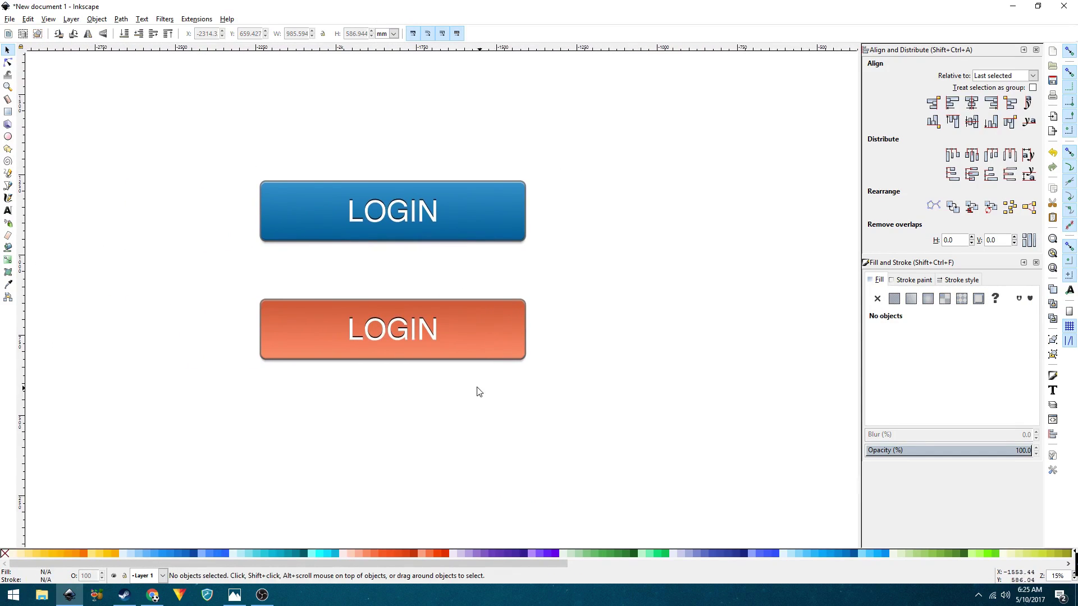